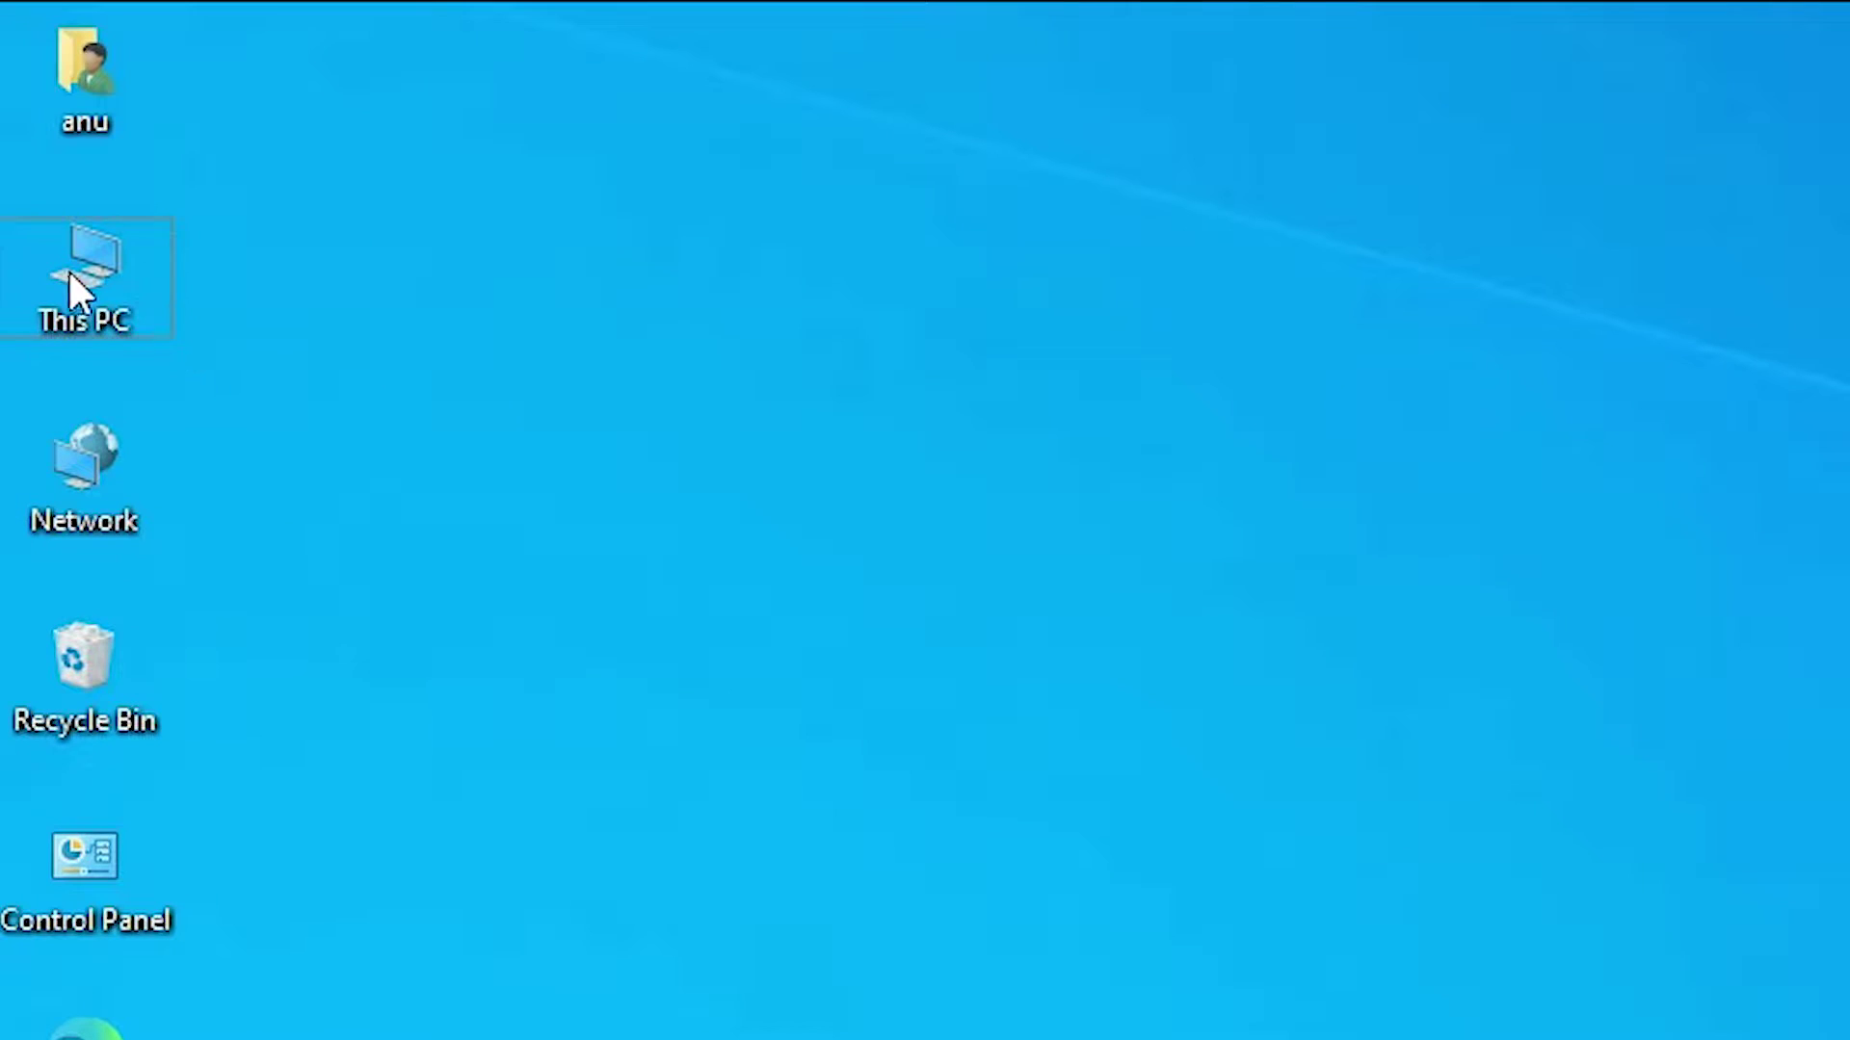
View the PC's system properties from This PC, then close the system window.
right_click(68, 278)
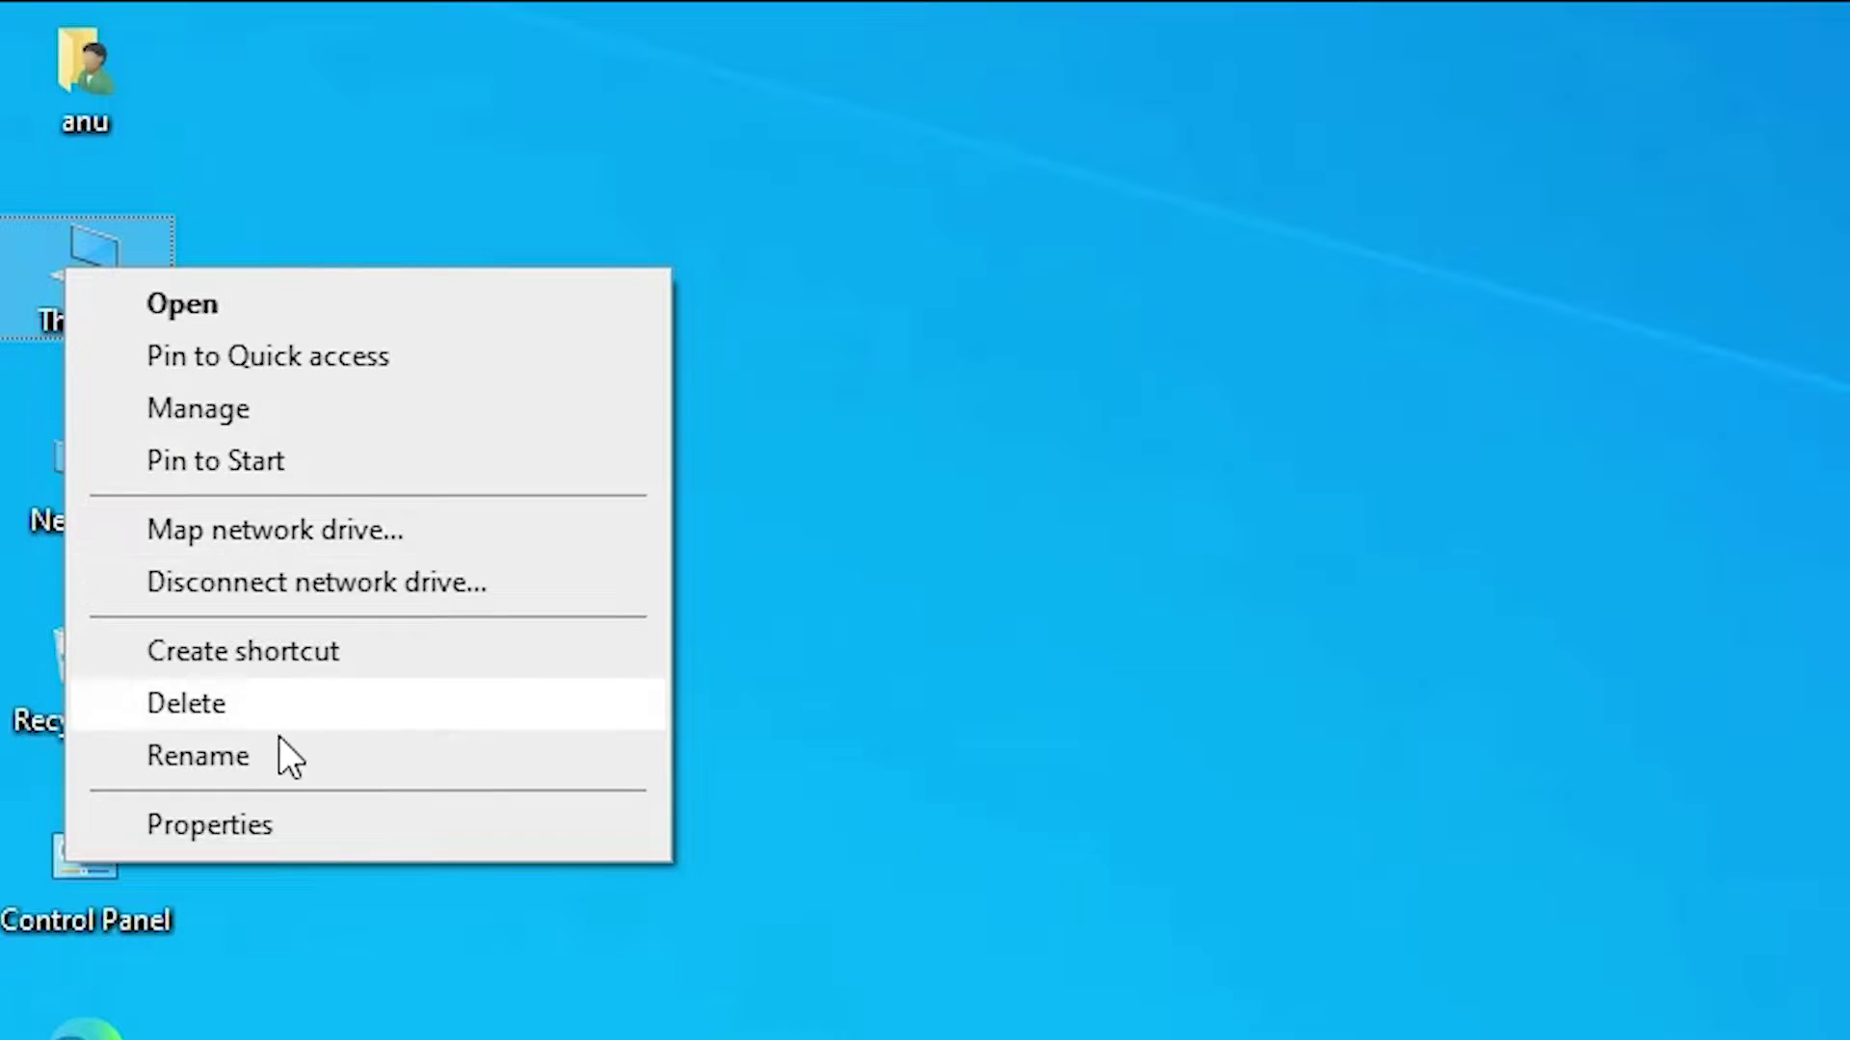
left_click(284, 814)
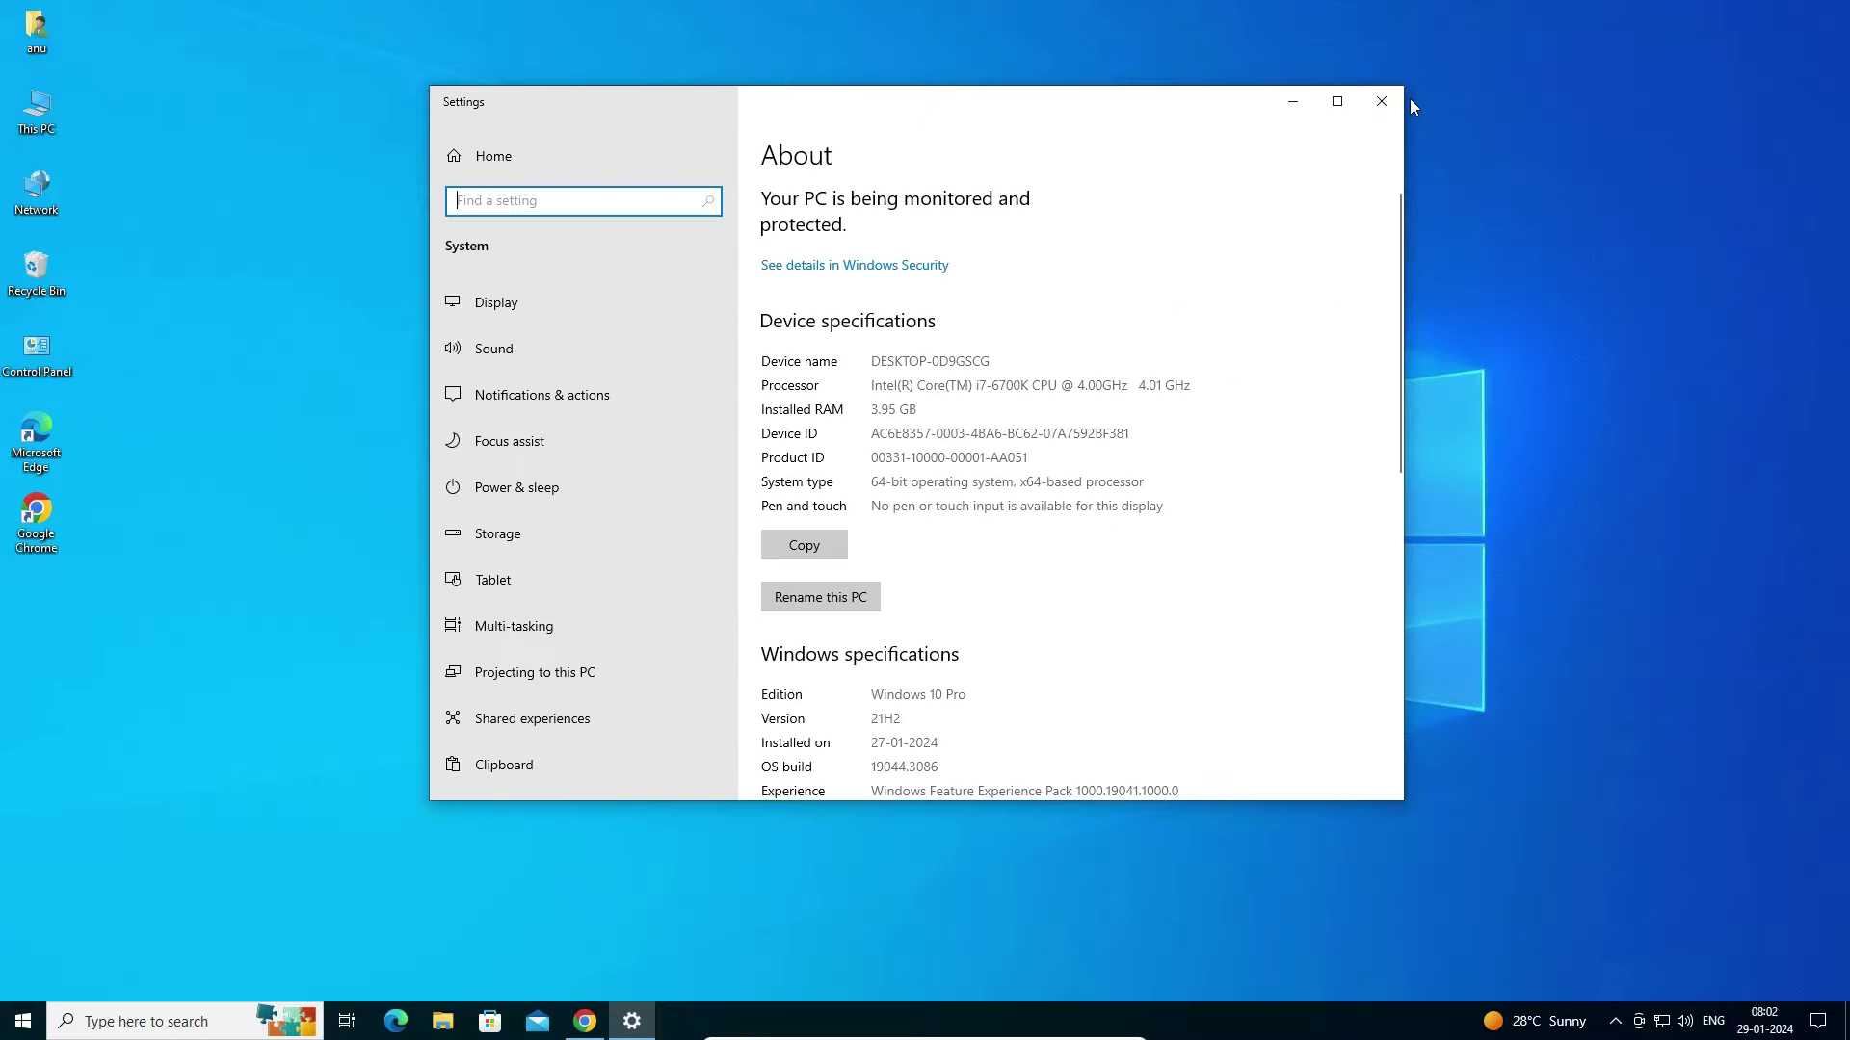
left_click(1401, 96)
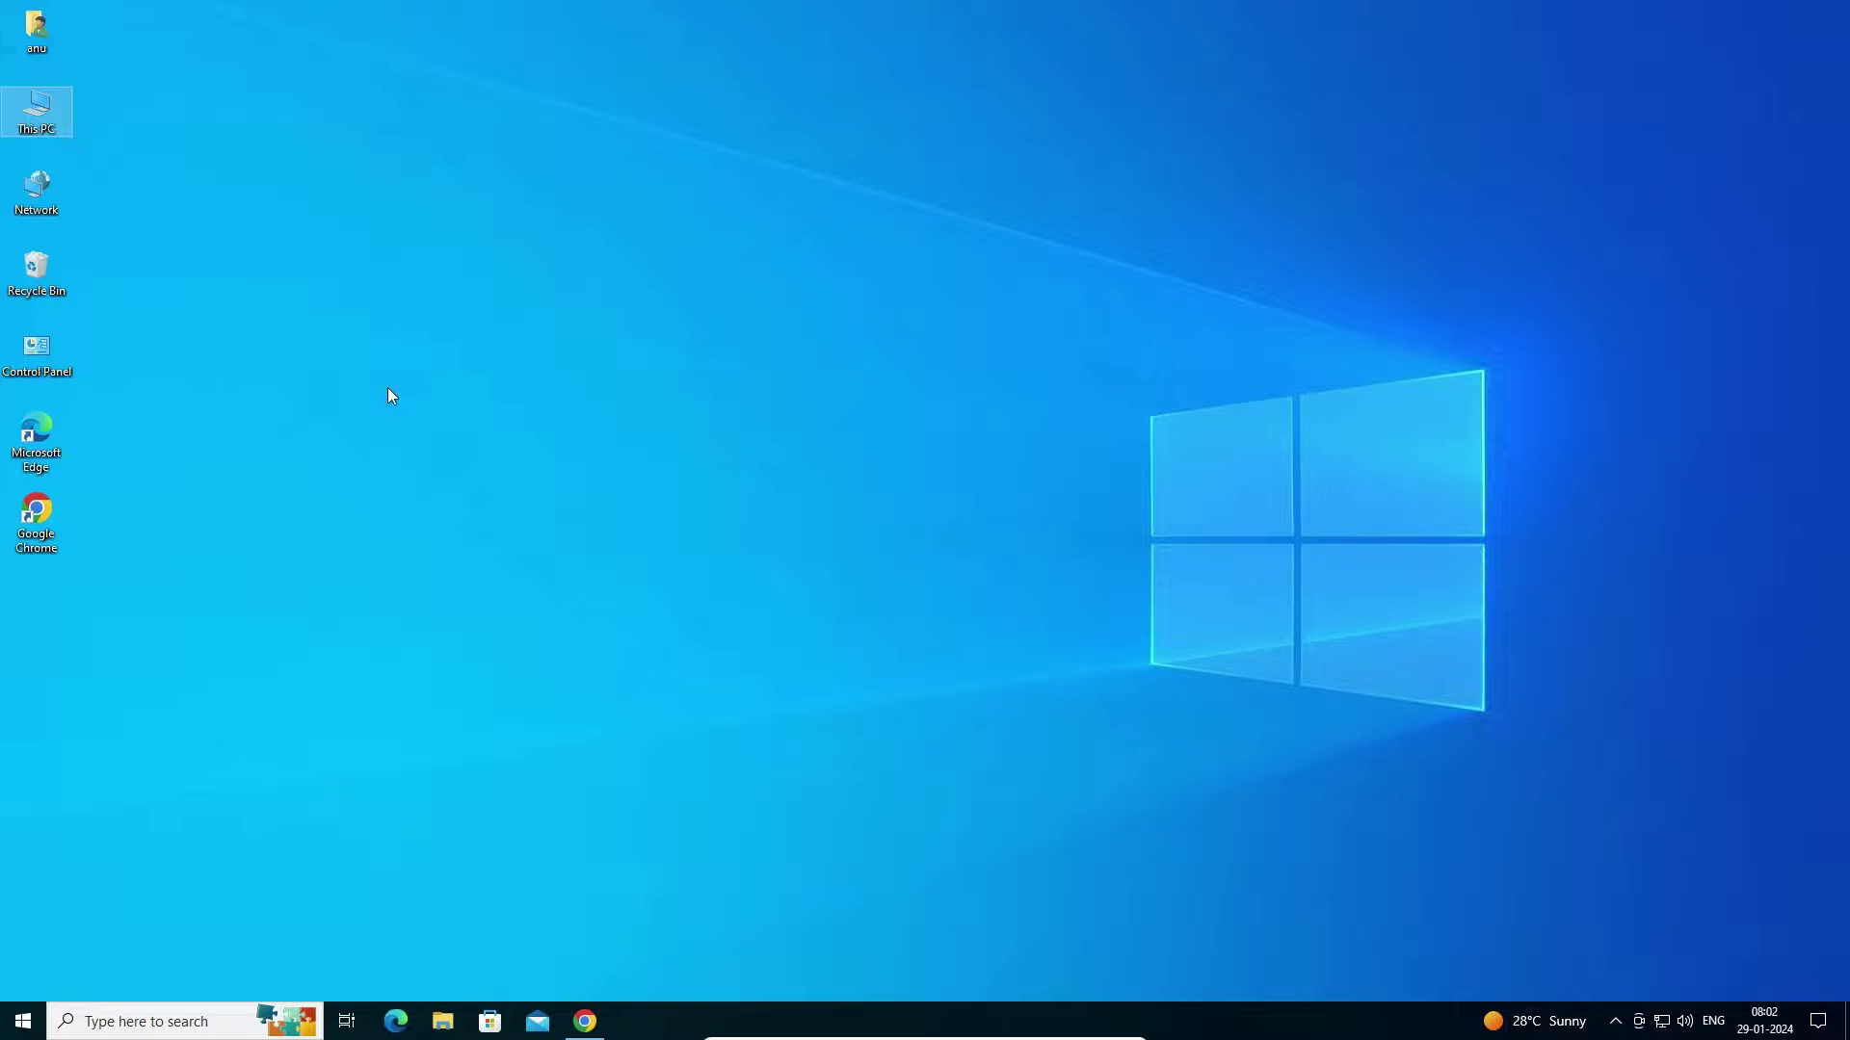
Search 'canon imageclass mf244dw printer driver' in Chrome and open Canon India's MF244dw result in a new tab.
left_click(585, 1021)
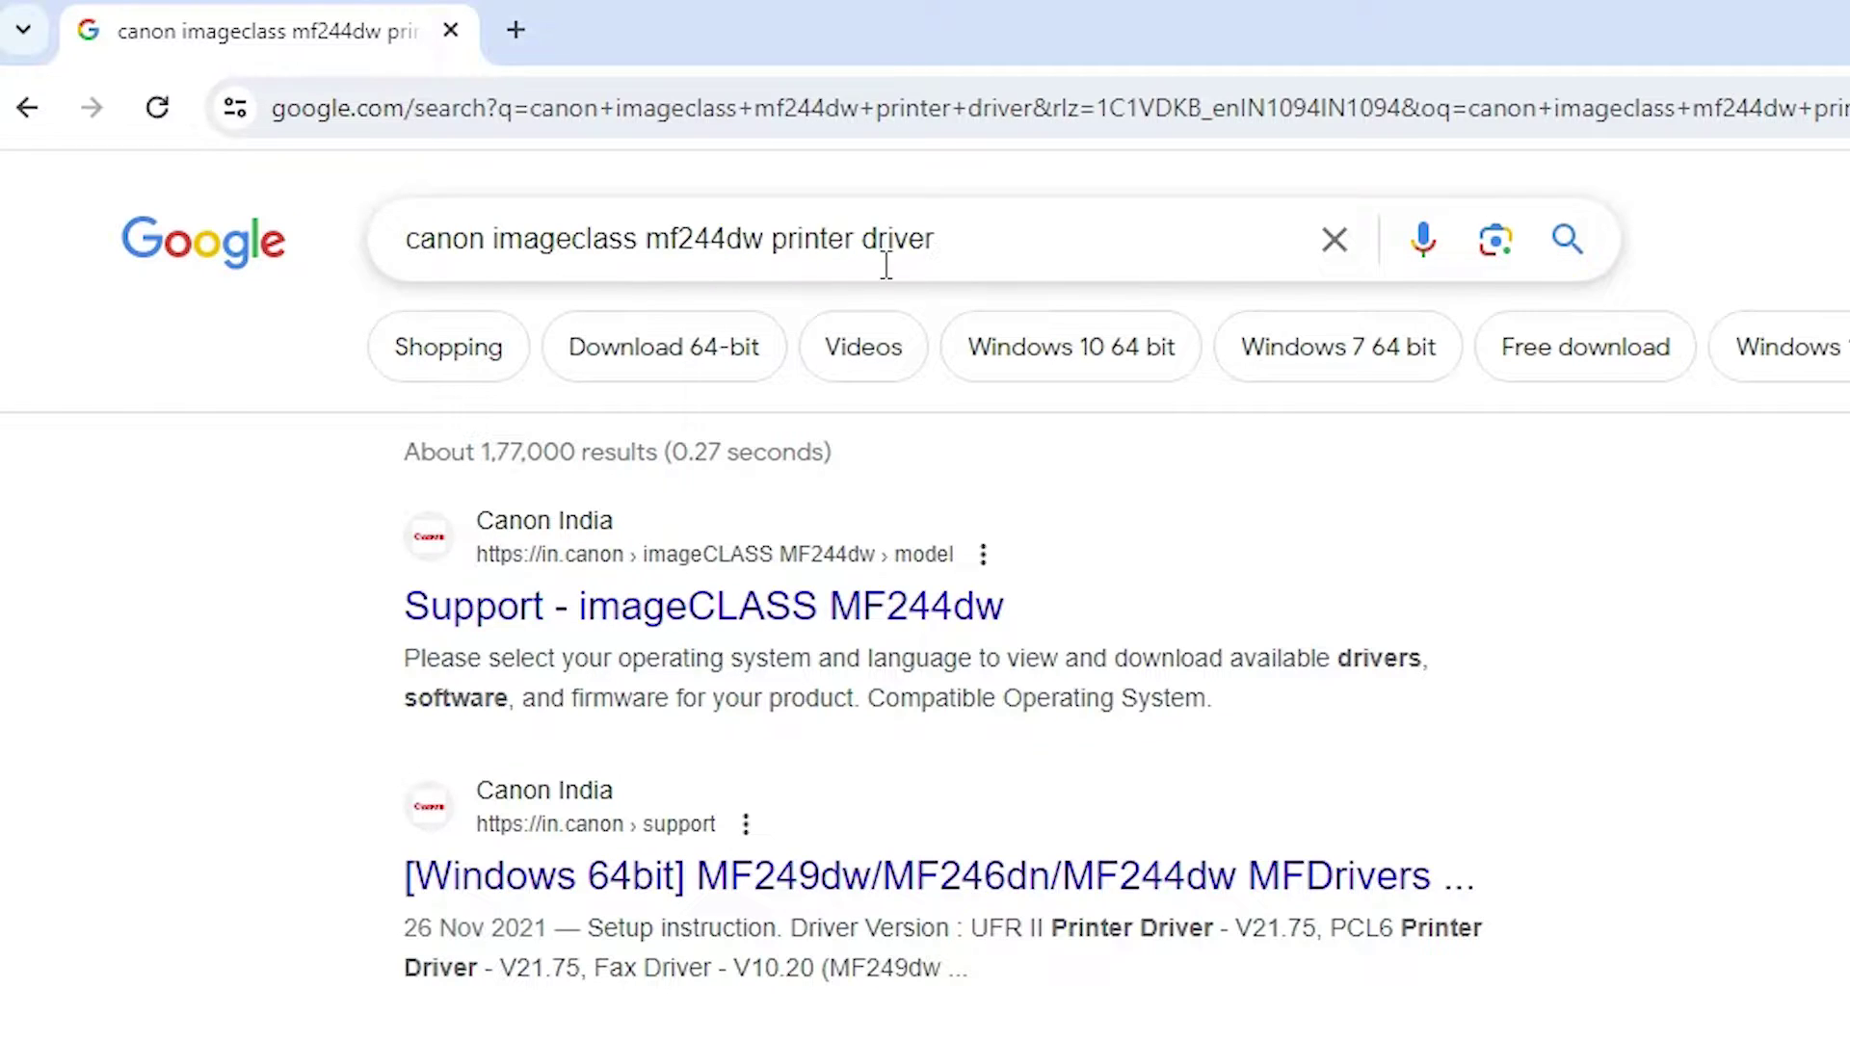
left_click(975, 246)
key("Return")
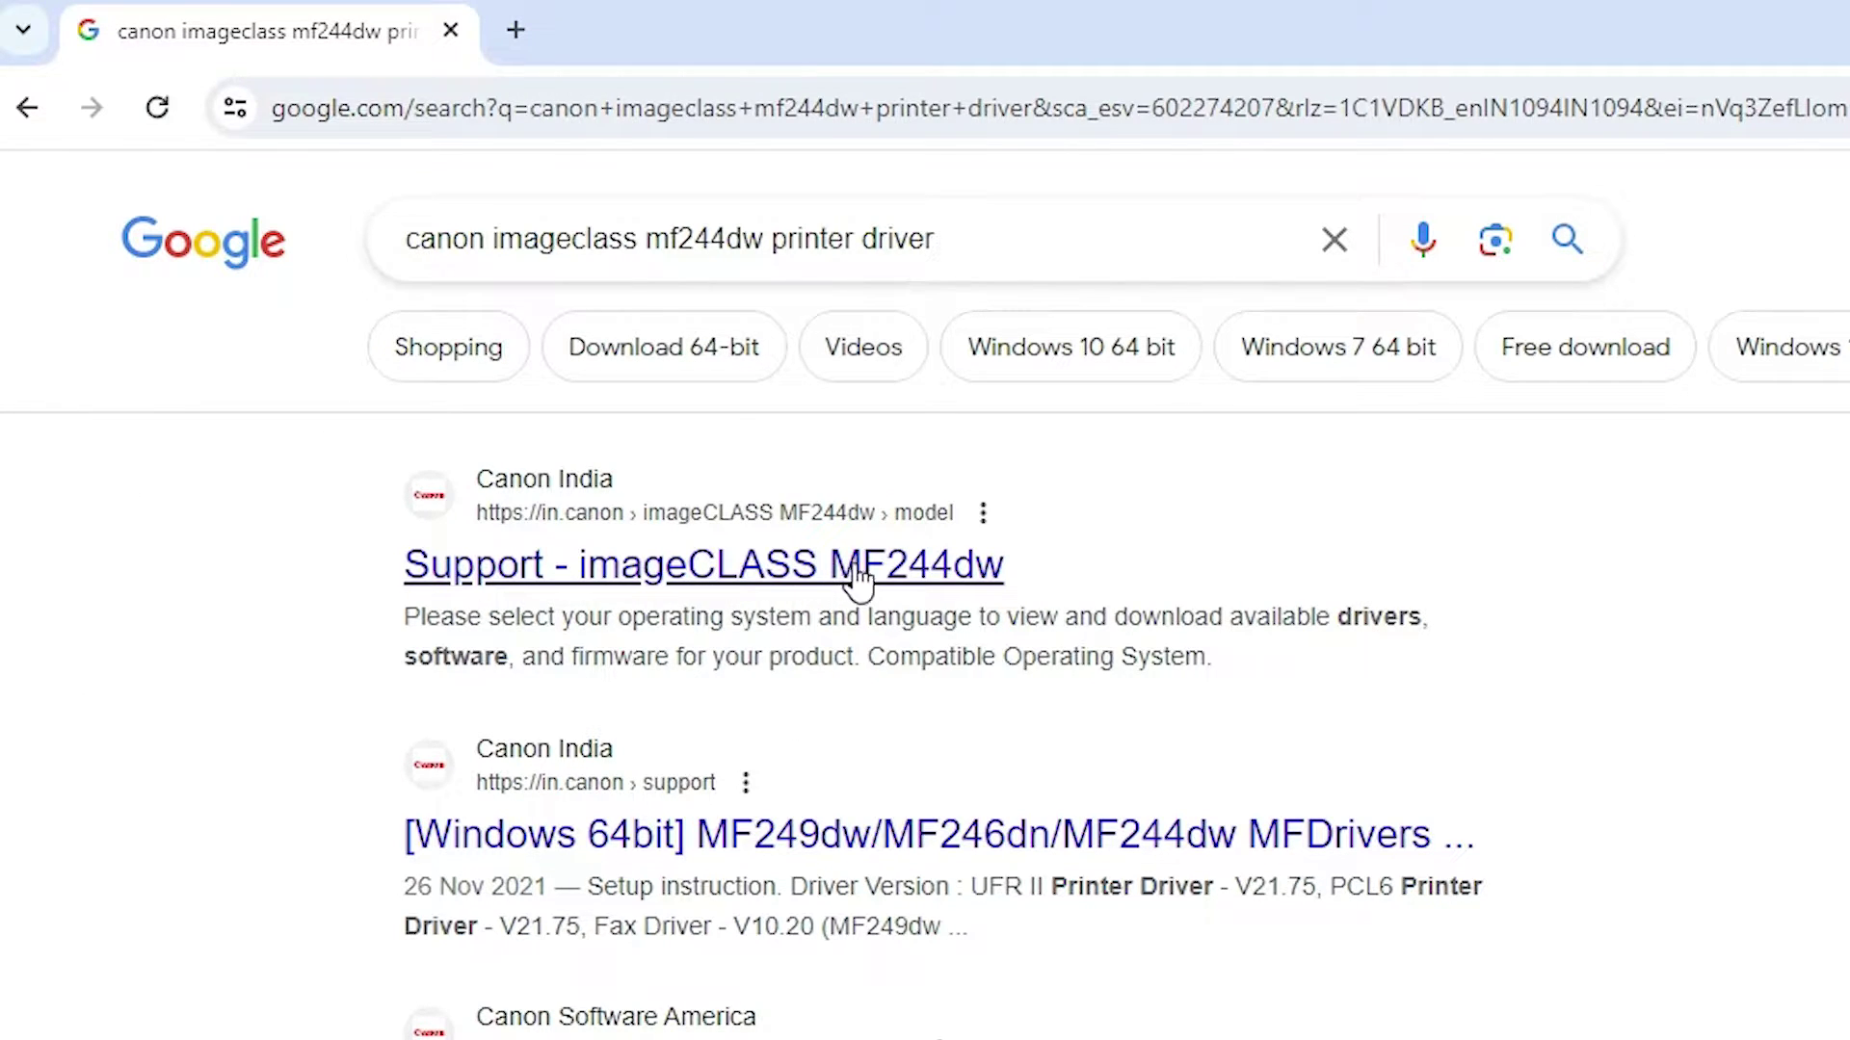
right_click(695, 586)
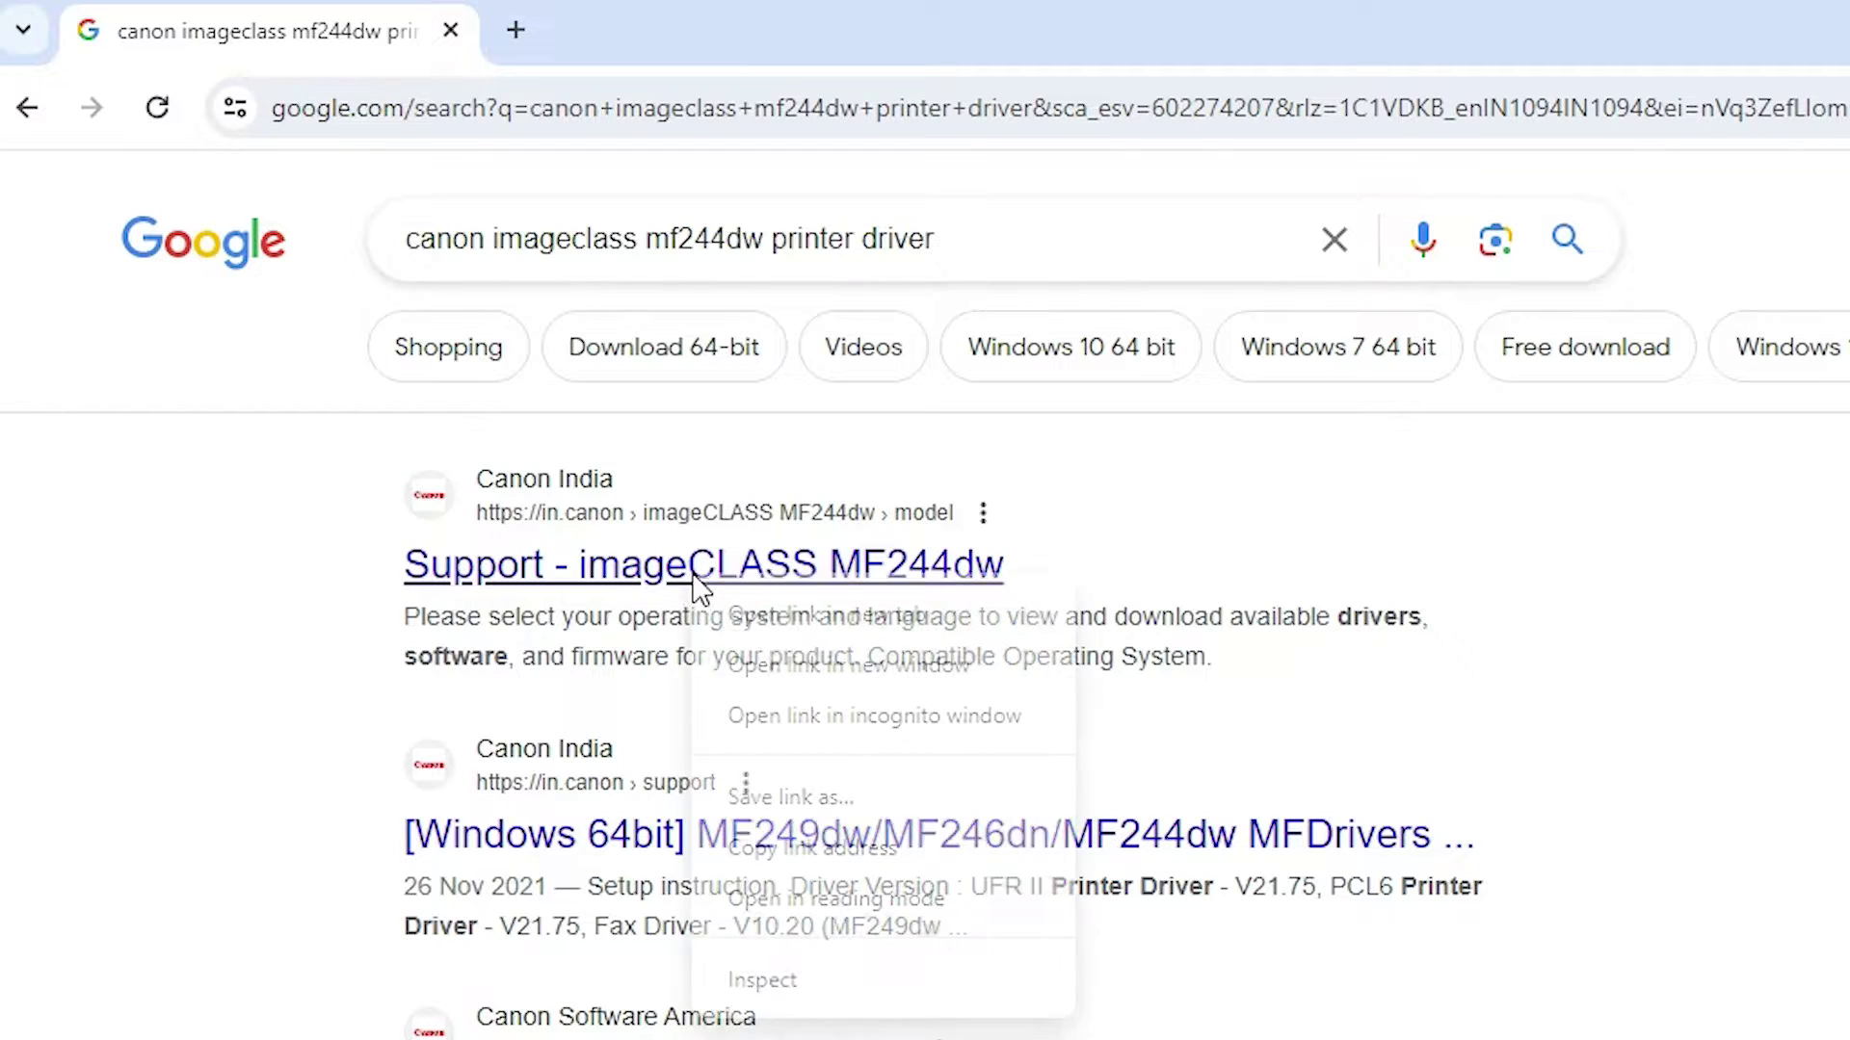
left_click(807, 614)
left_click(677, 18)
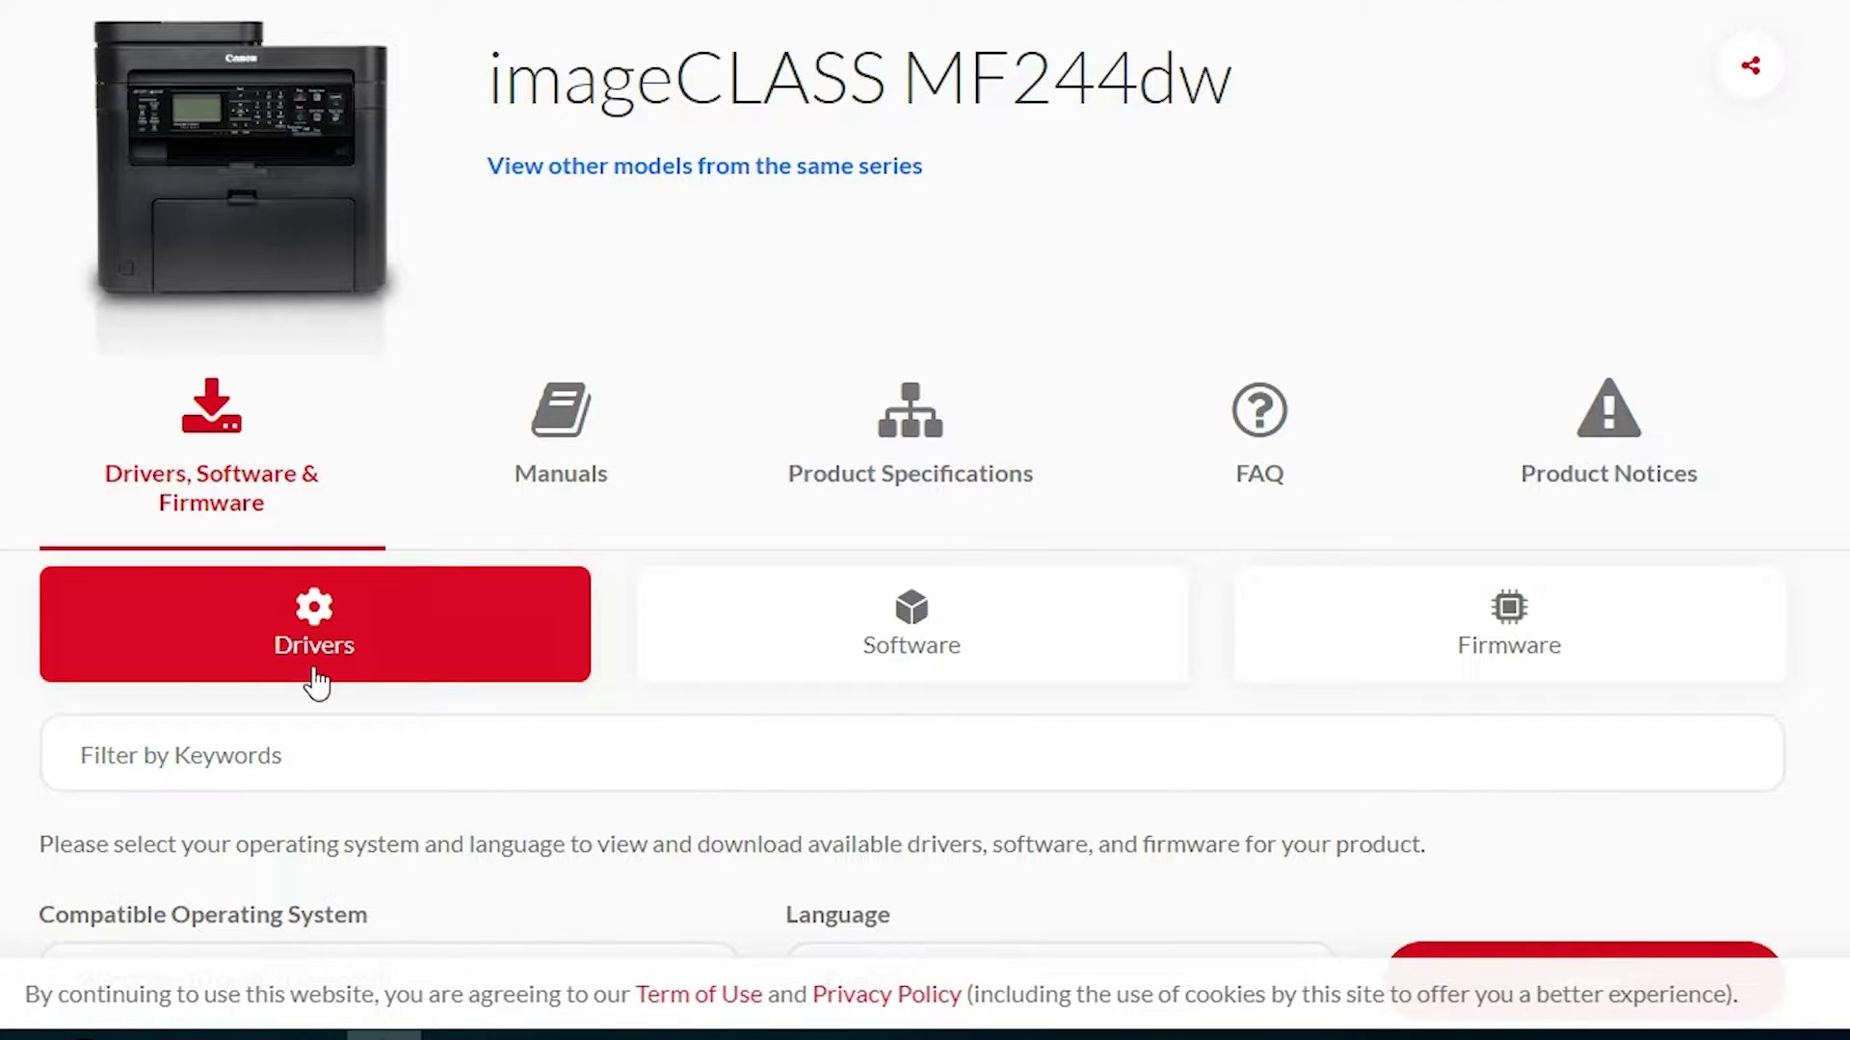
Keep Windows 10 (x64) in the Drivers section and open the Generic Plus PCL6 Printer Driver V2.90 page.
scroll(674, 289, "down", 6)
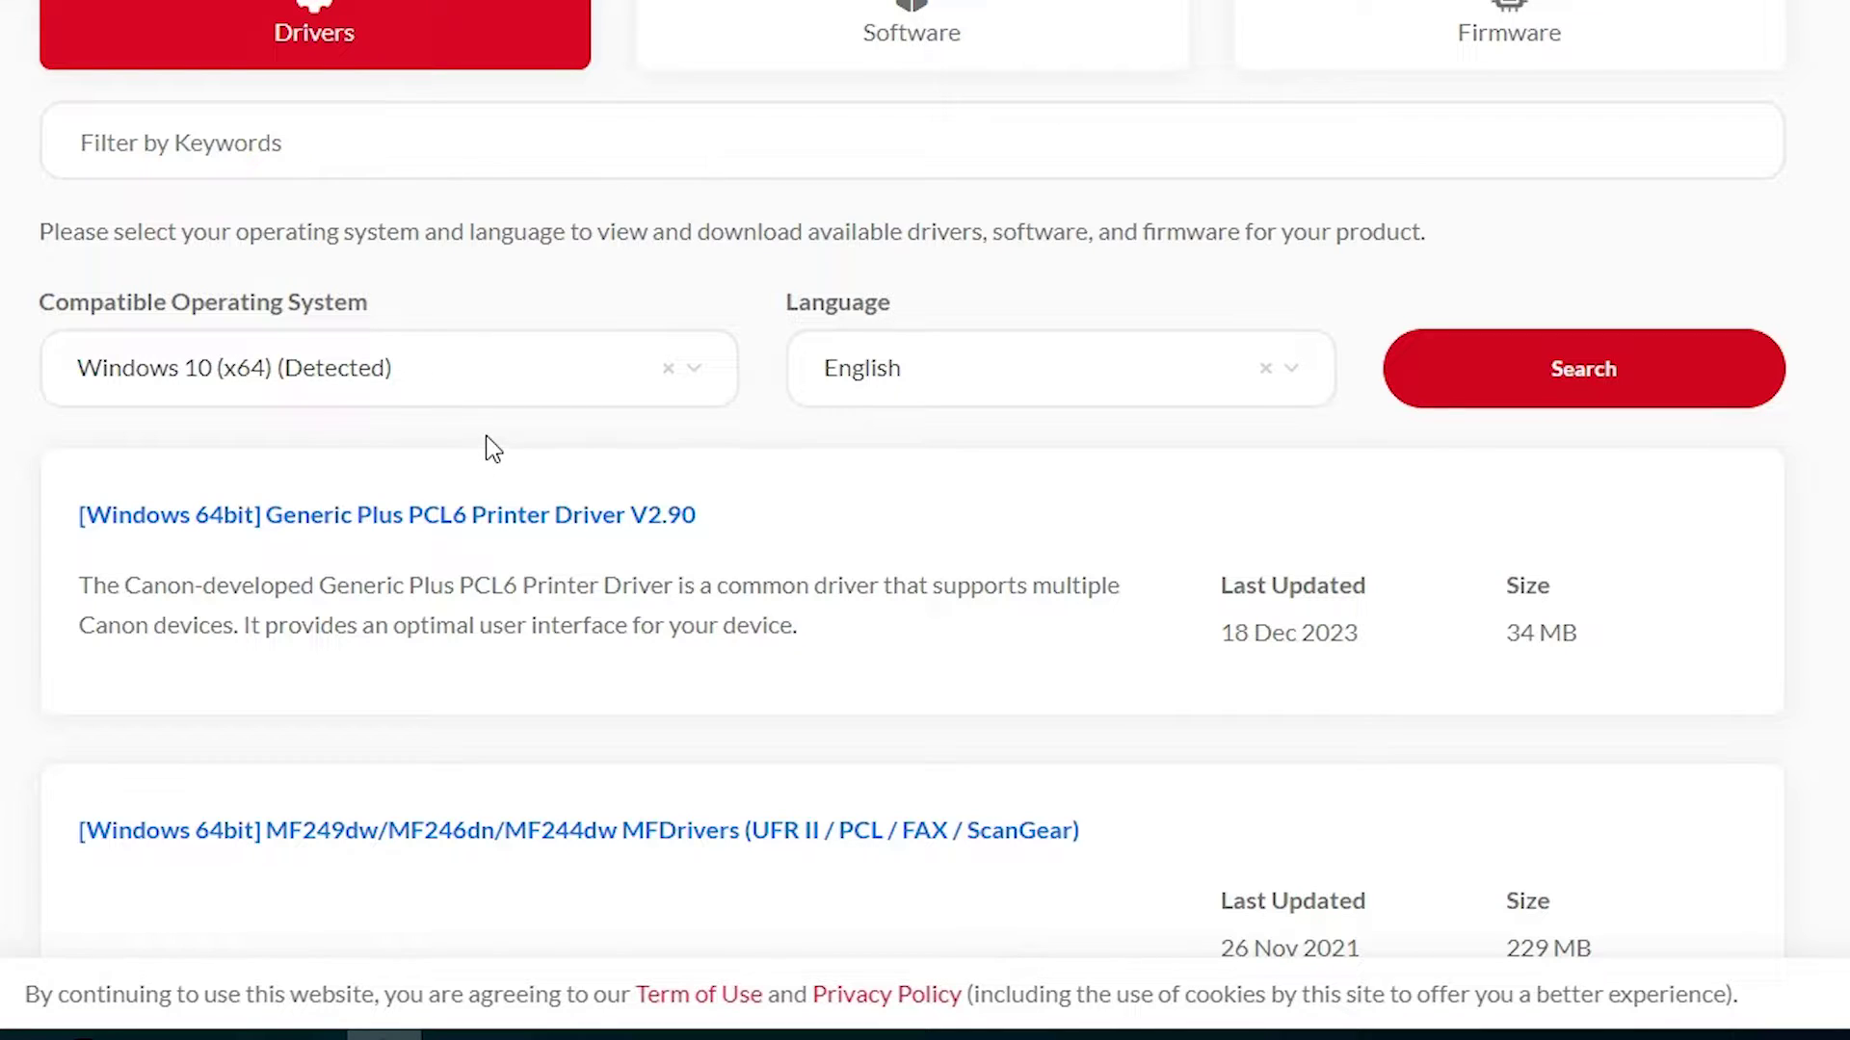
left_click(594, 386)
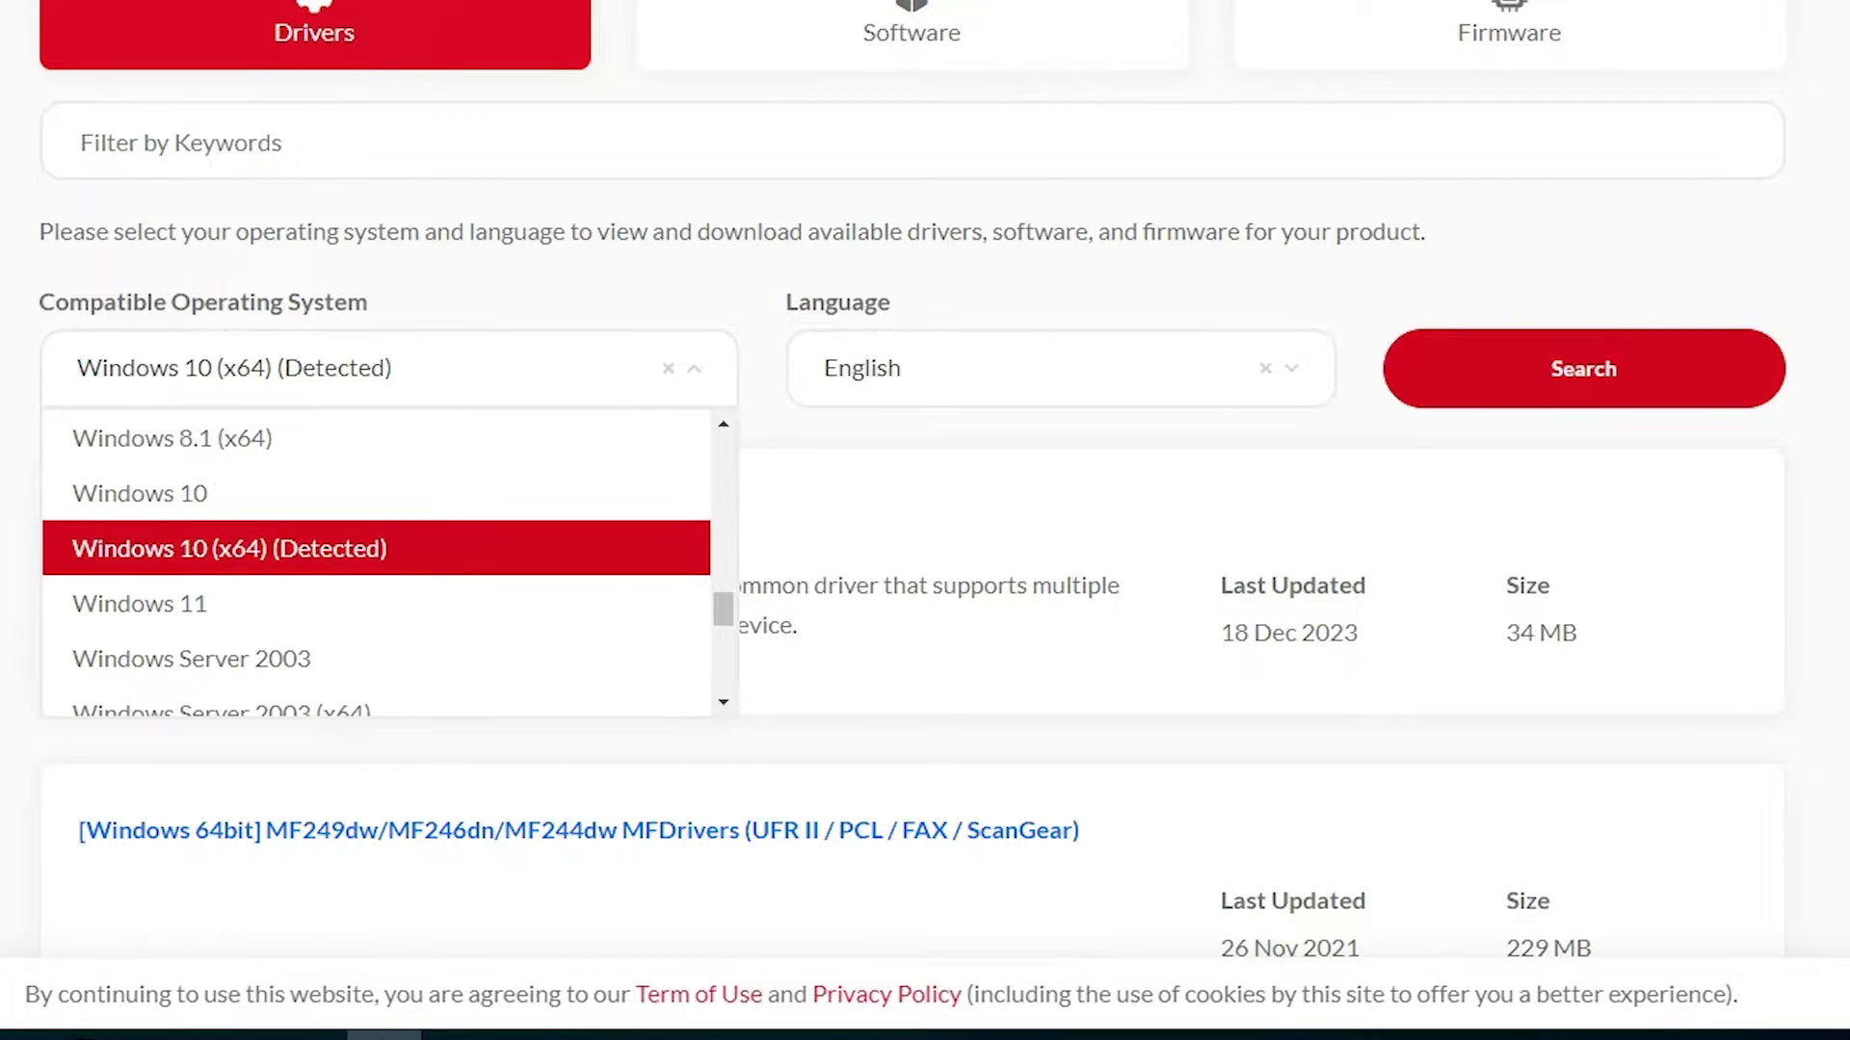
left_click(561, 548)
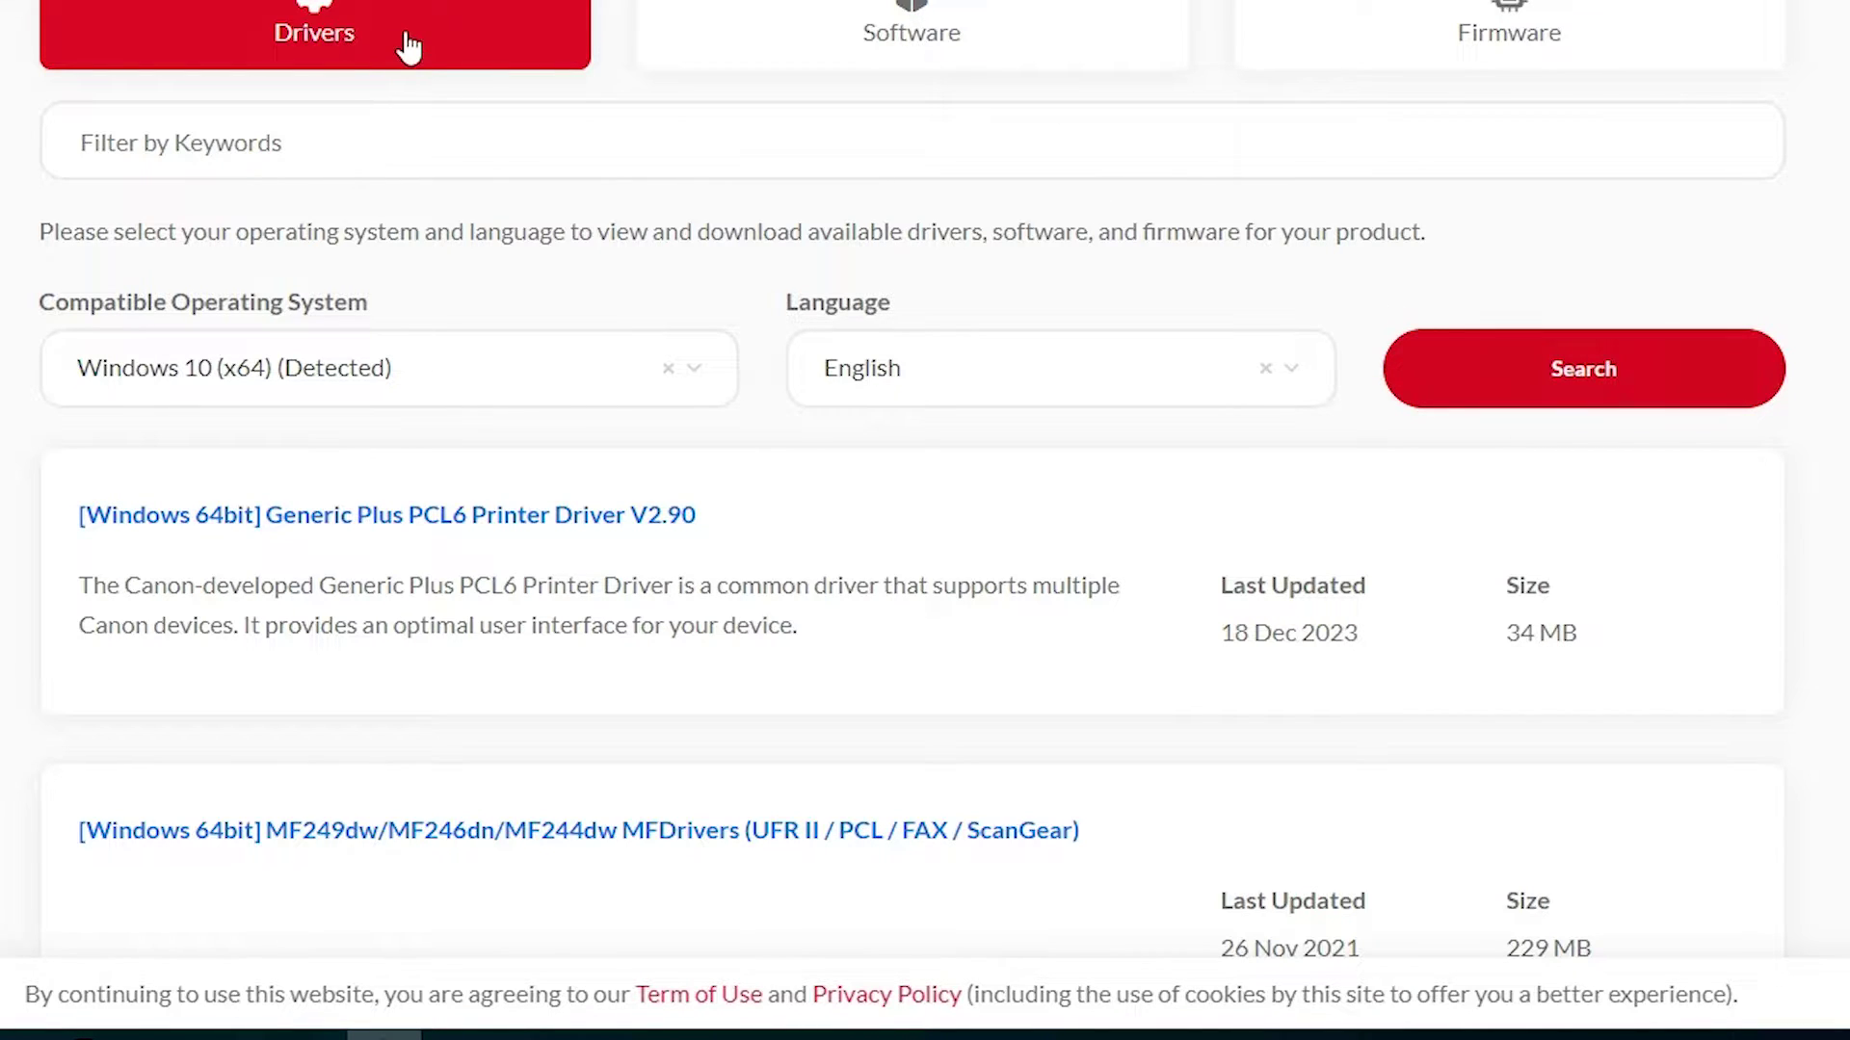
scroll(404, 38, "down", 3)
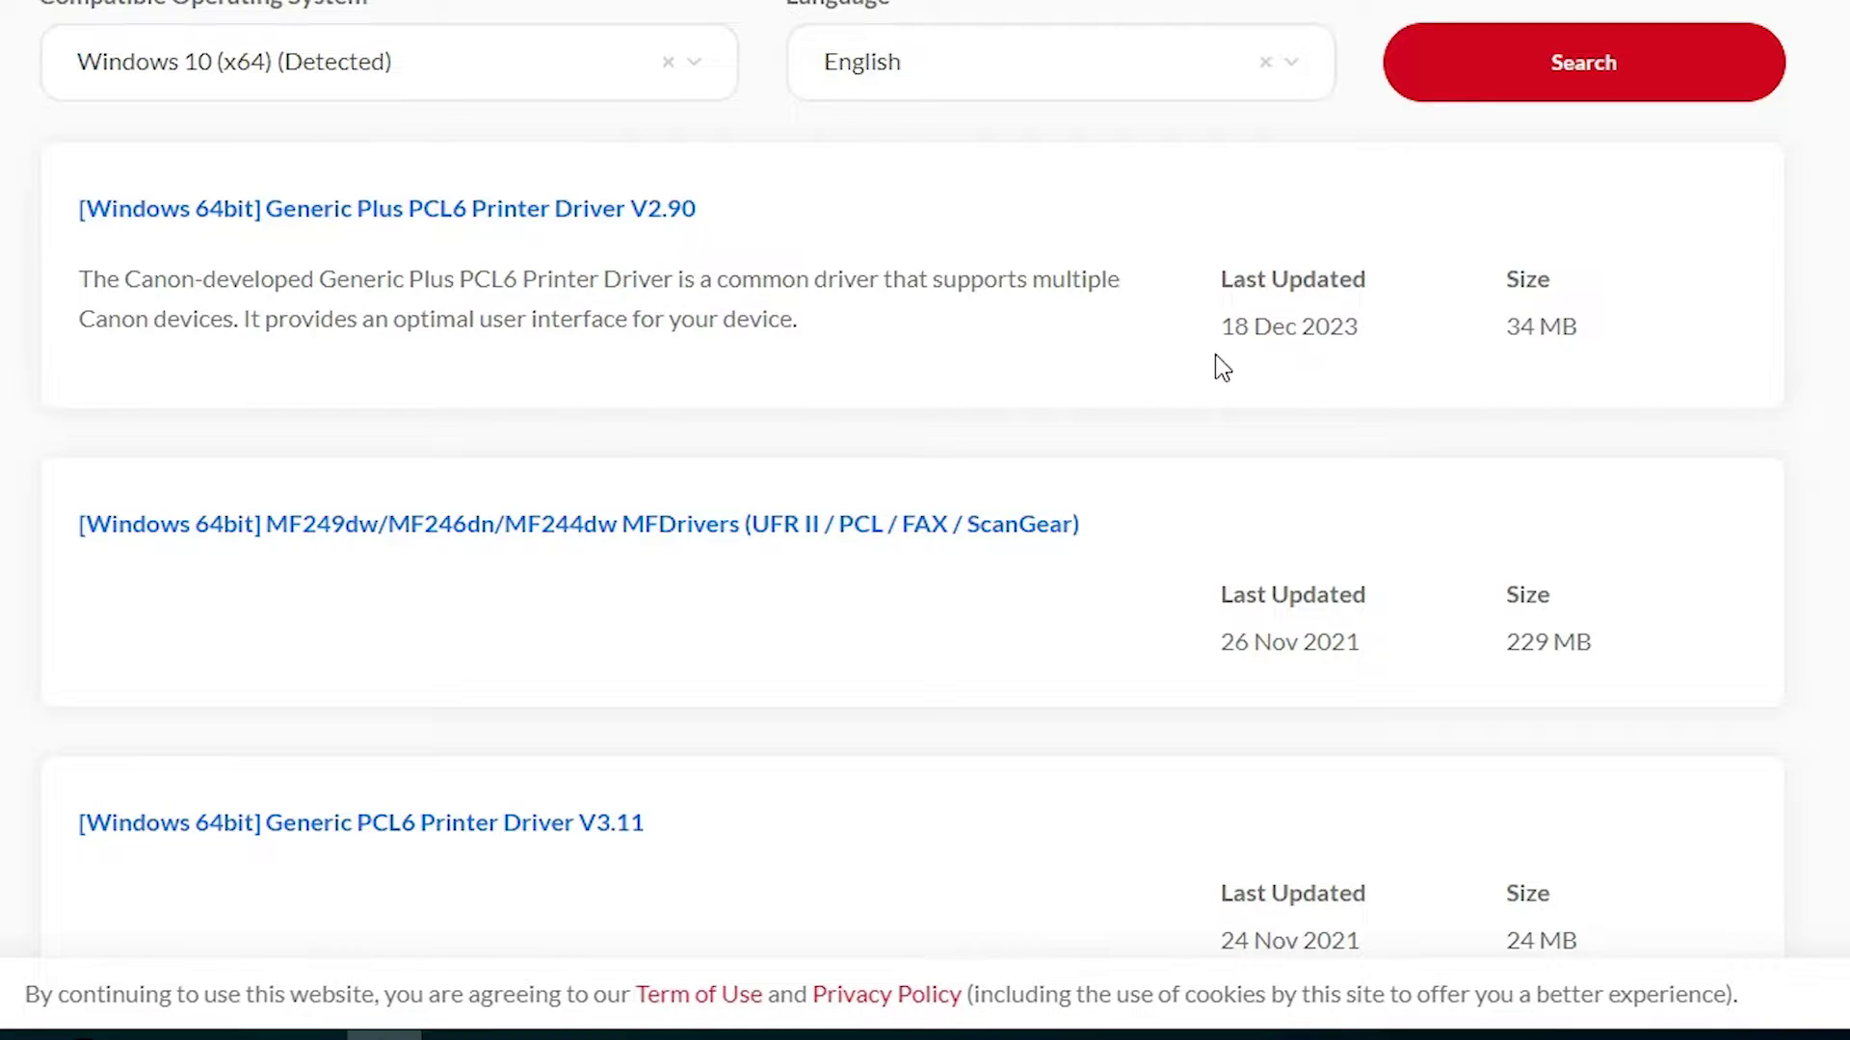
left_click(619, 210)
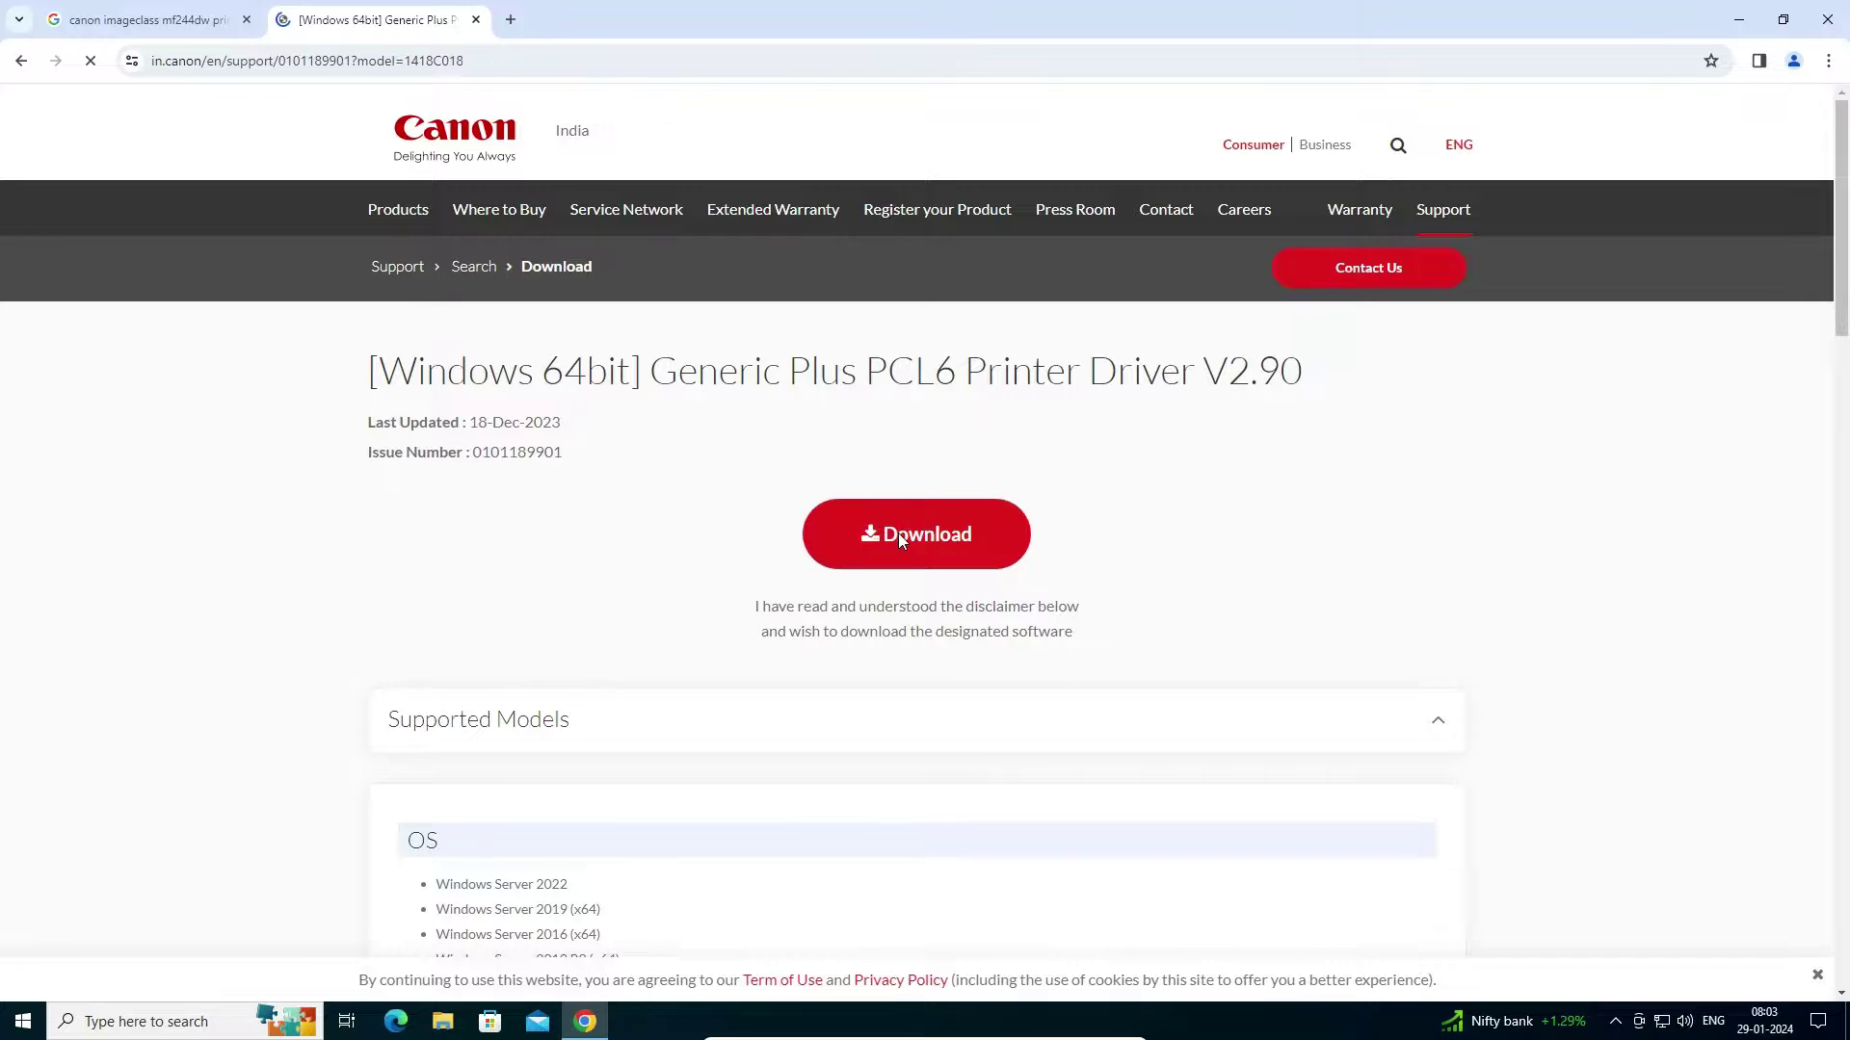
Download GPlus_PCL6_Driver_V290_W64_00.exe (34.5 MB) and show it in the Downloads folder.
left_click(898, 533)
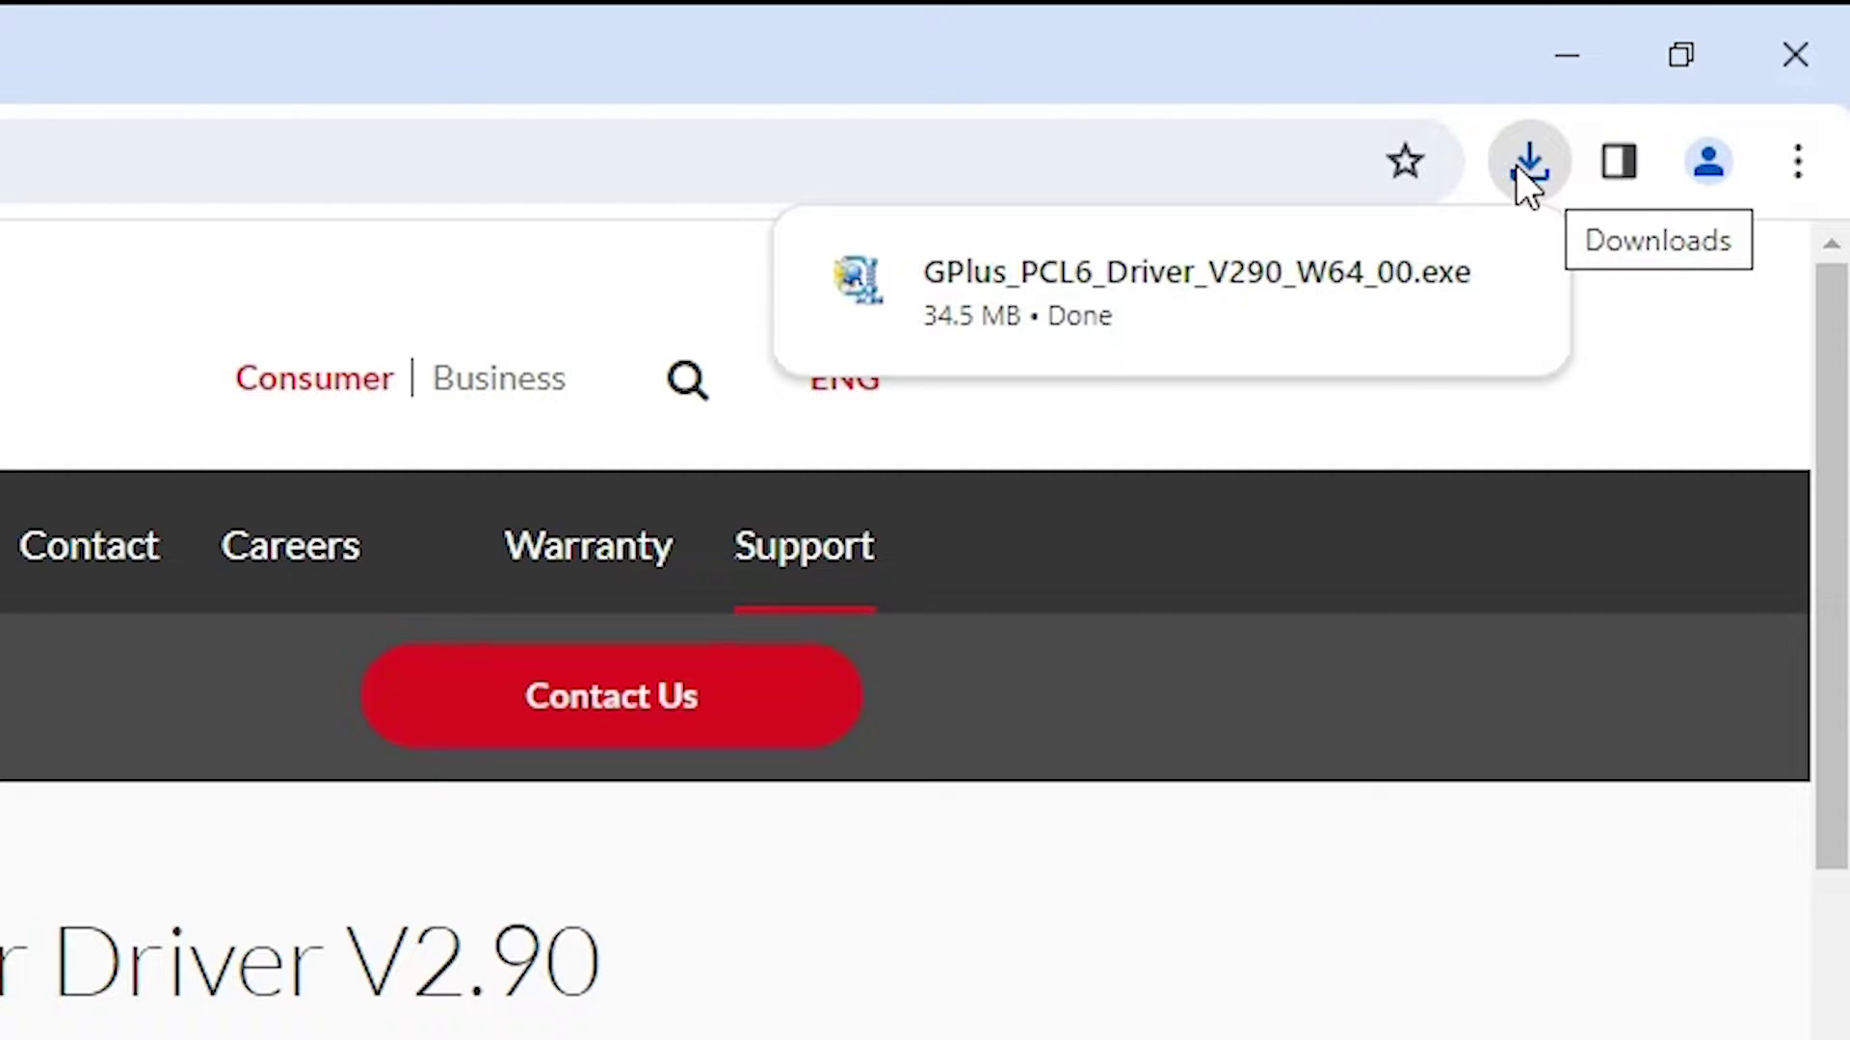
mouse_move(1432, 289)
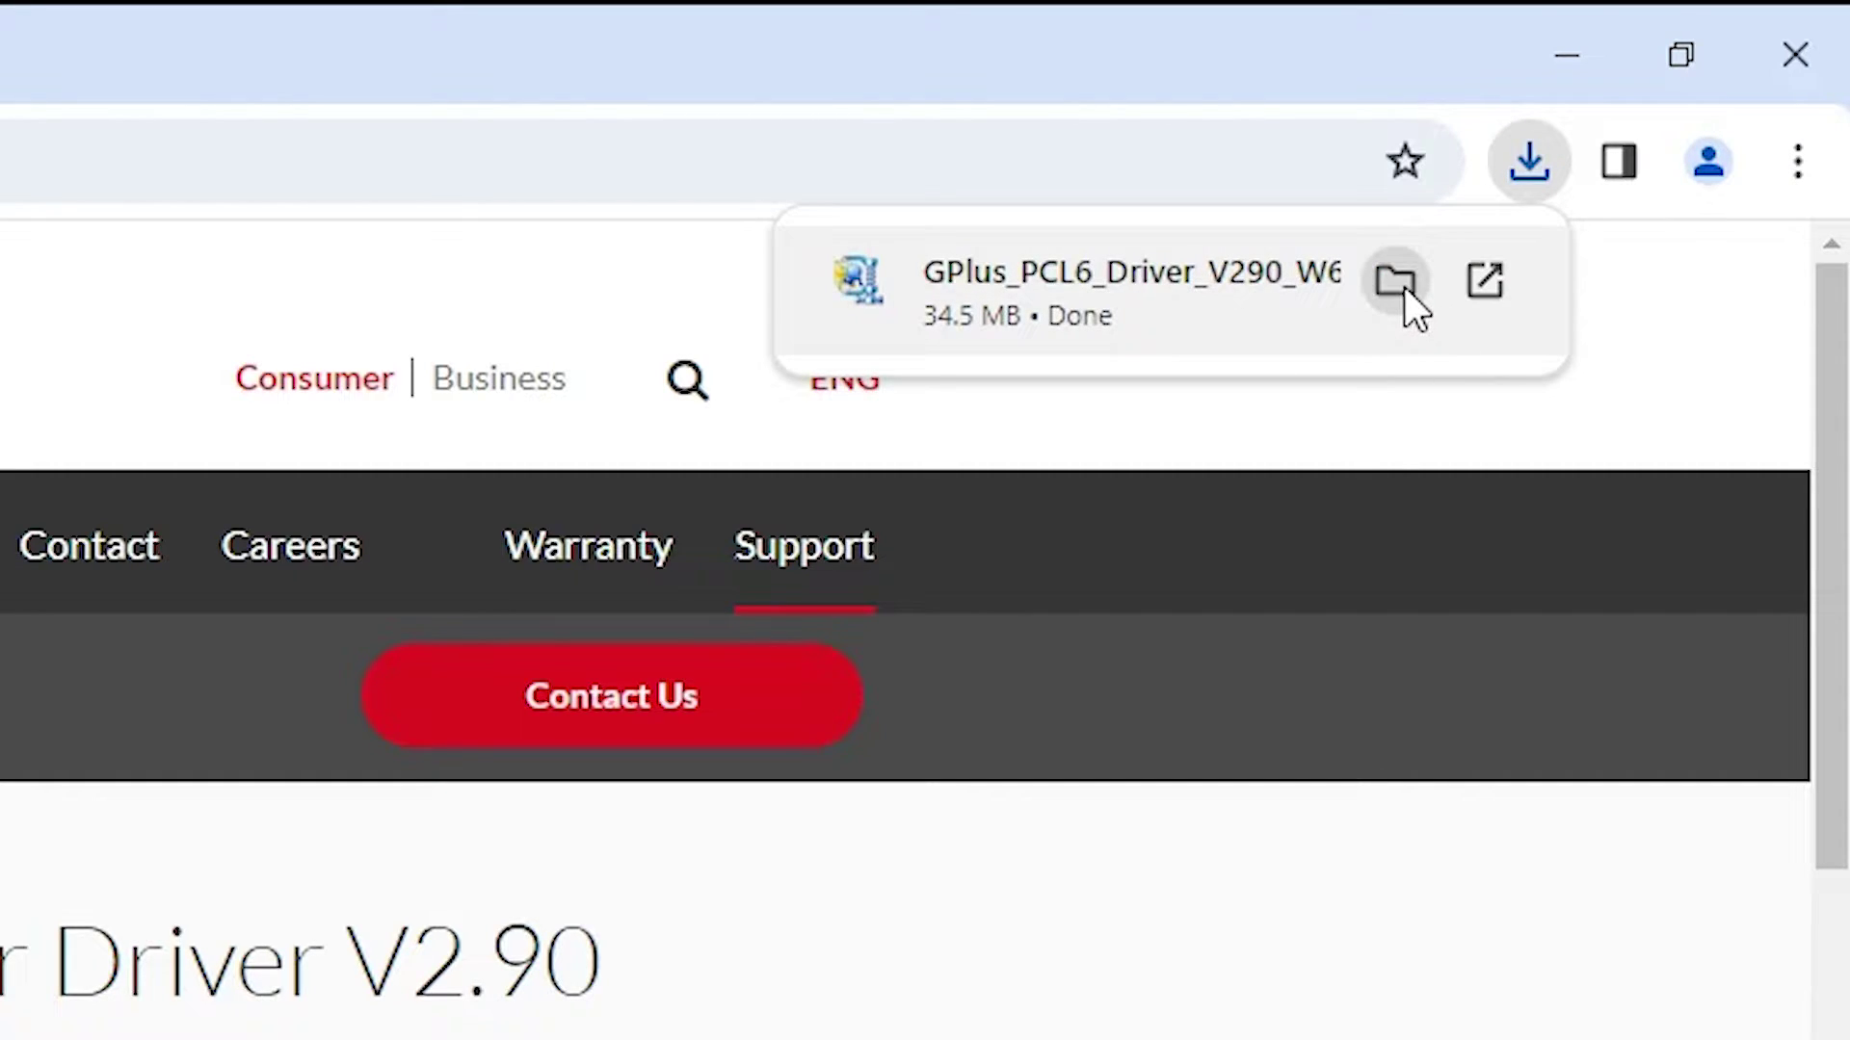
left_click(1403, 286)
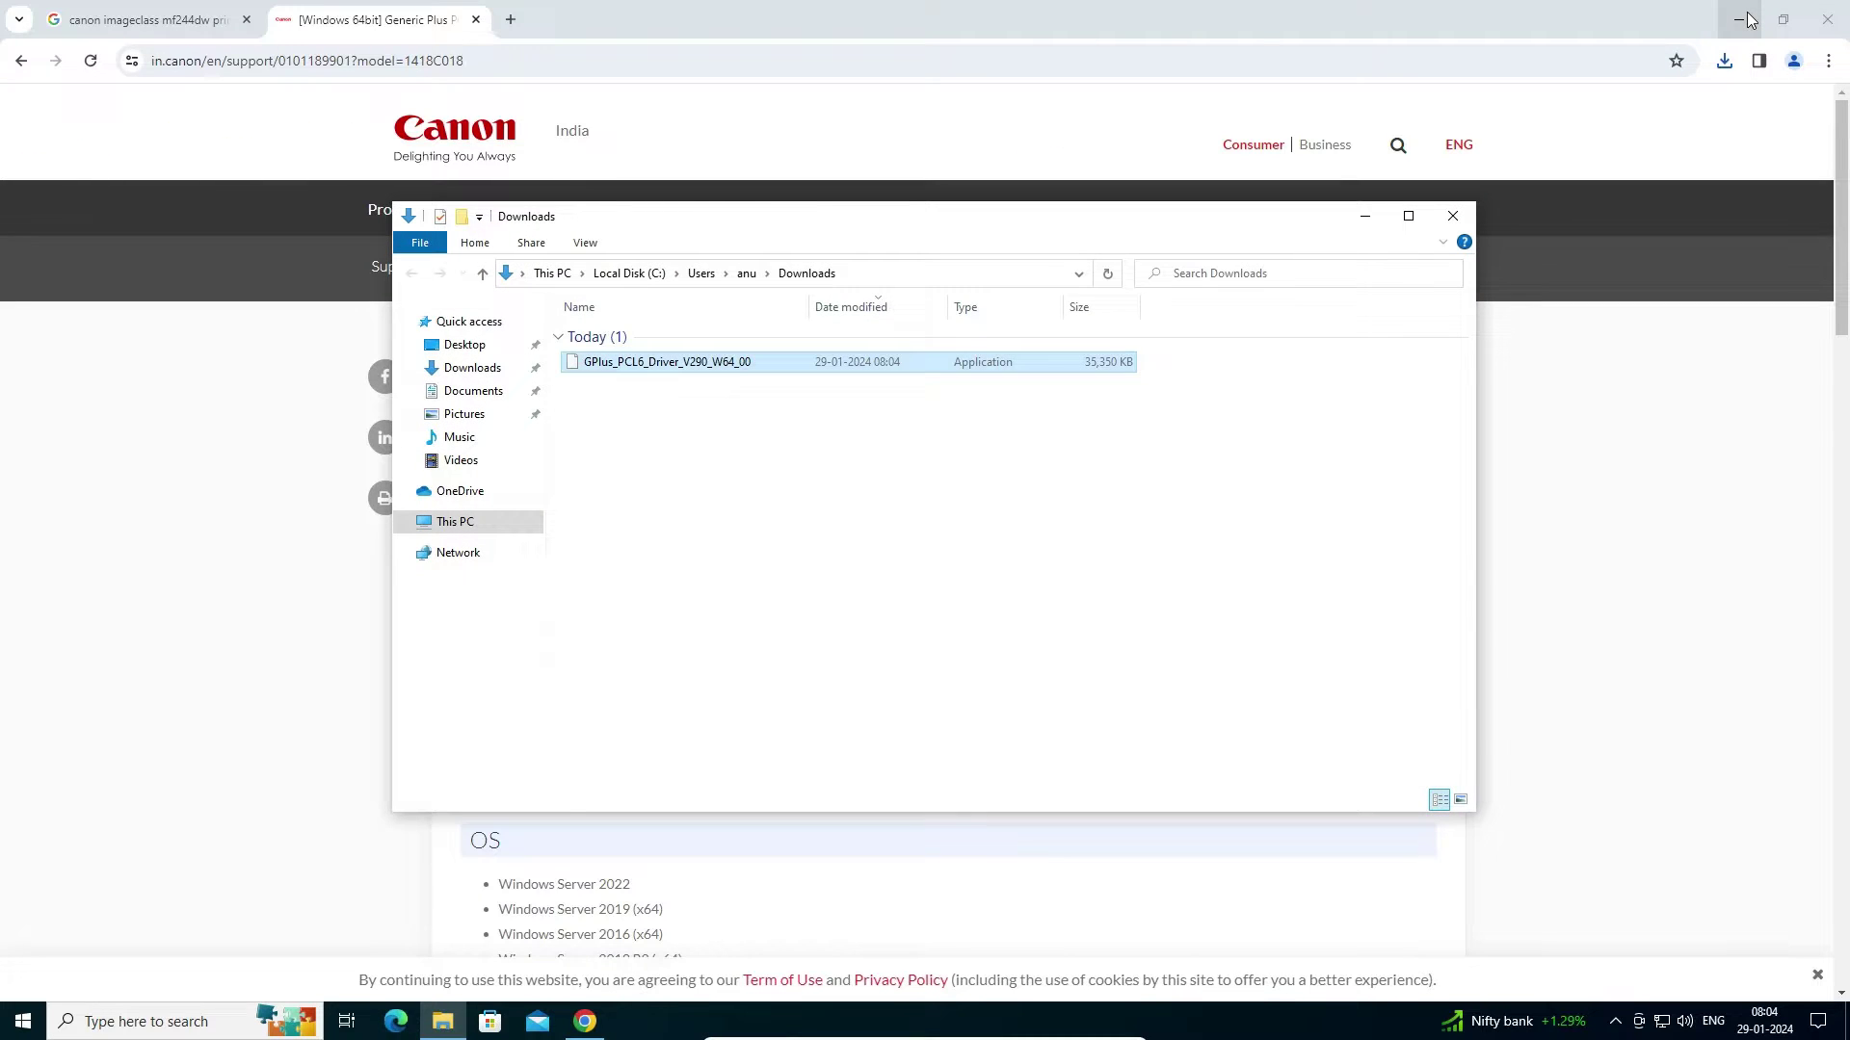
Drag GPlus_PCL6_Driver_V290_W64_00 from Downloads onto the desktop and close the Downloads window.
left_click(1744, 19)
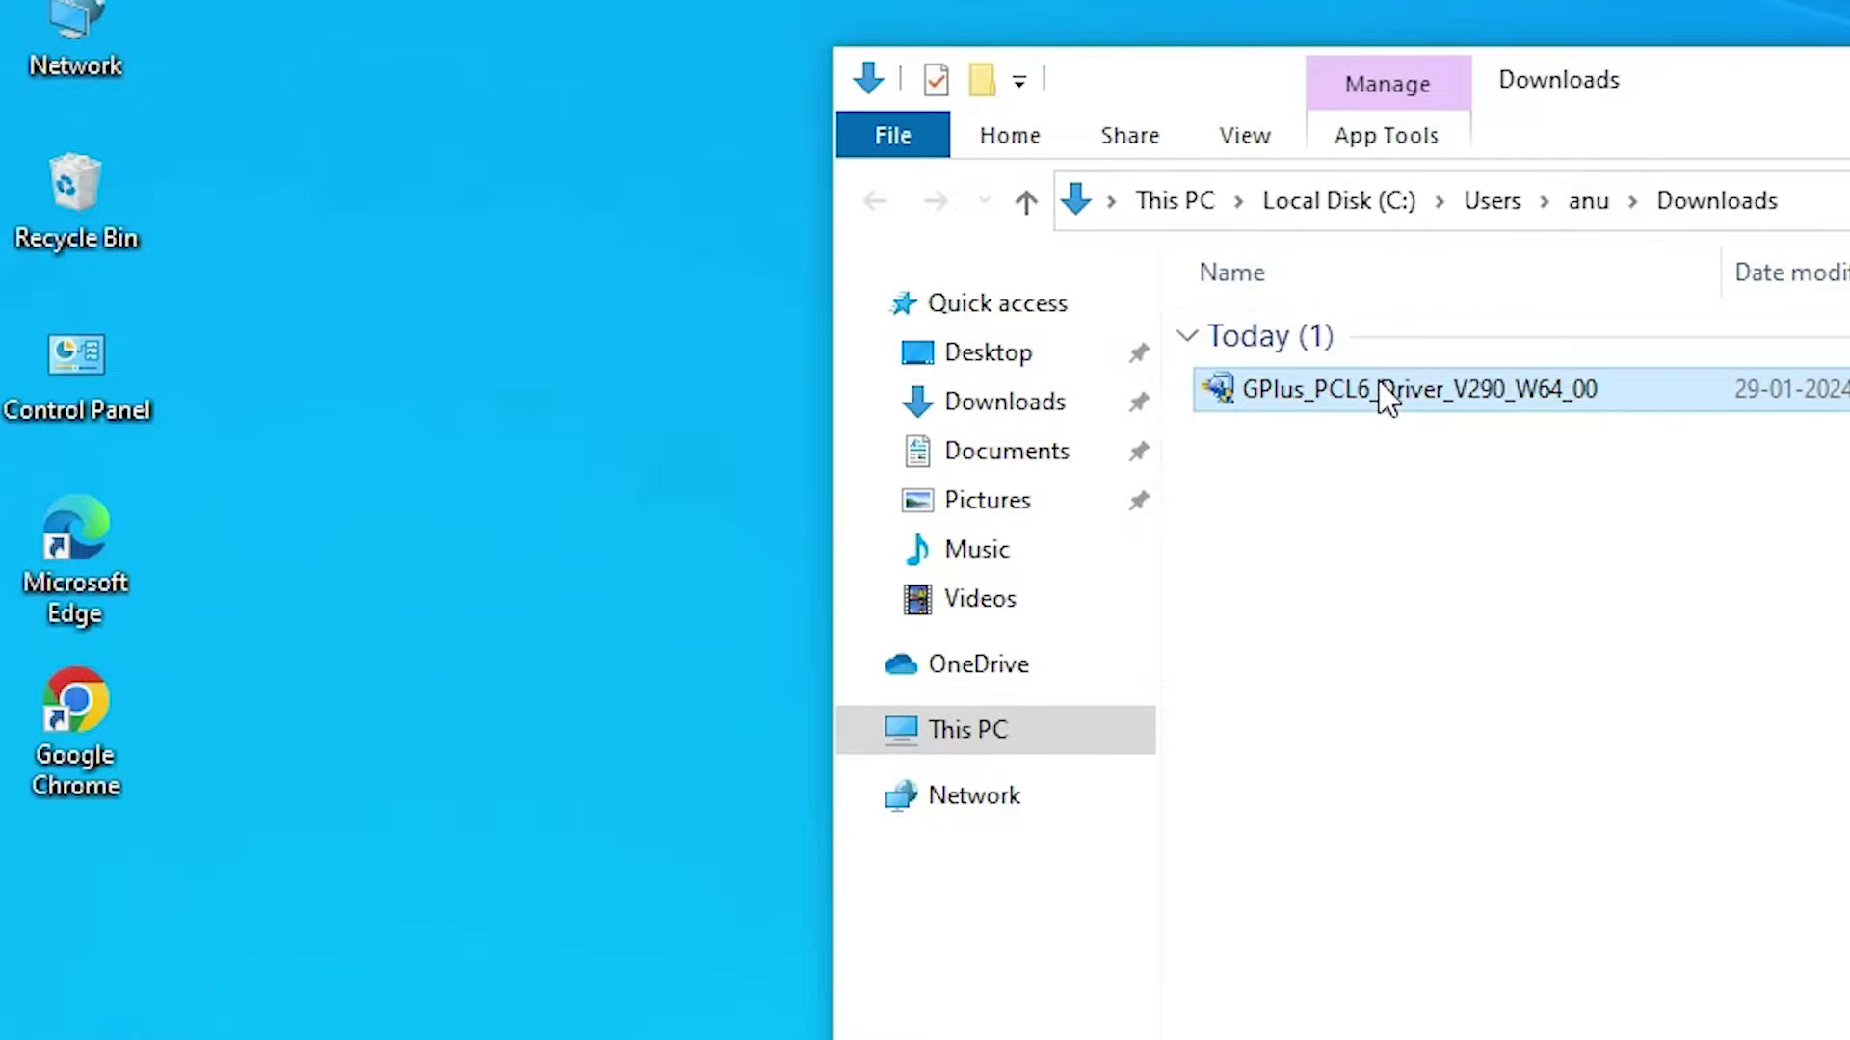
left_click_drag(648, 362, 147, 425)
left_click_drag(310, 523, 310, 523)
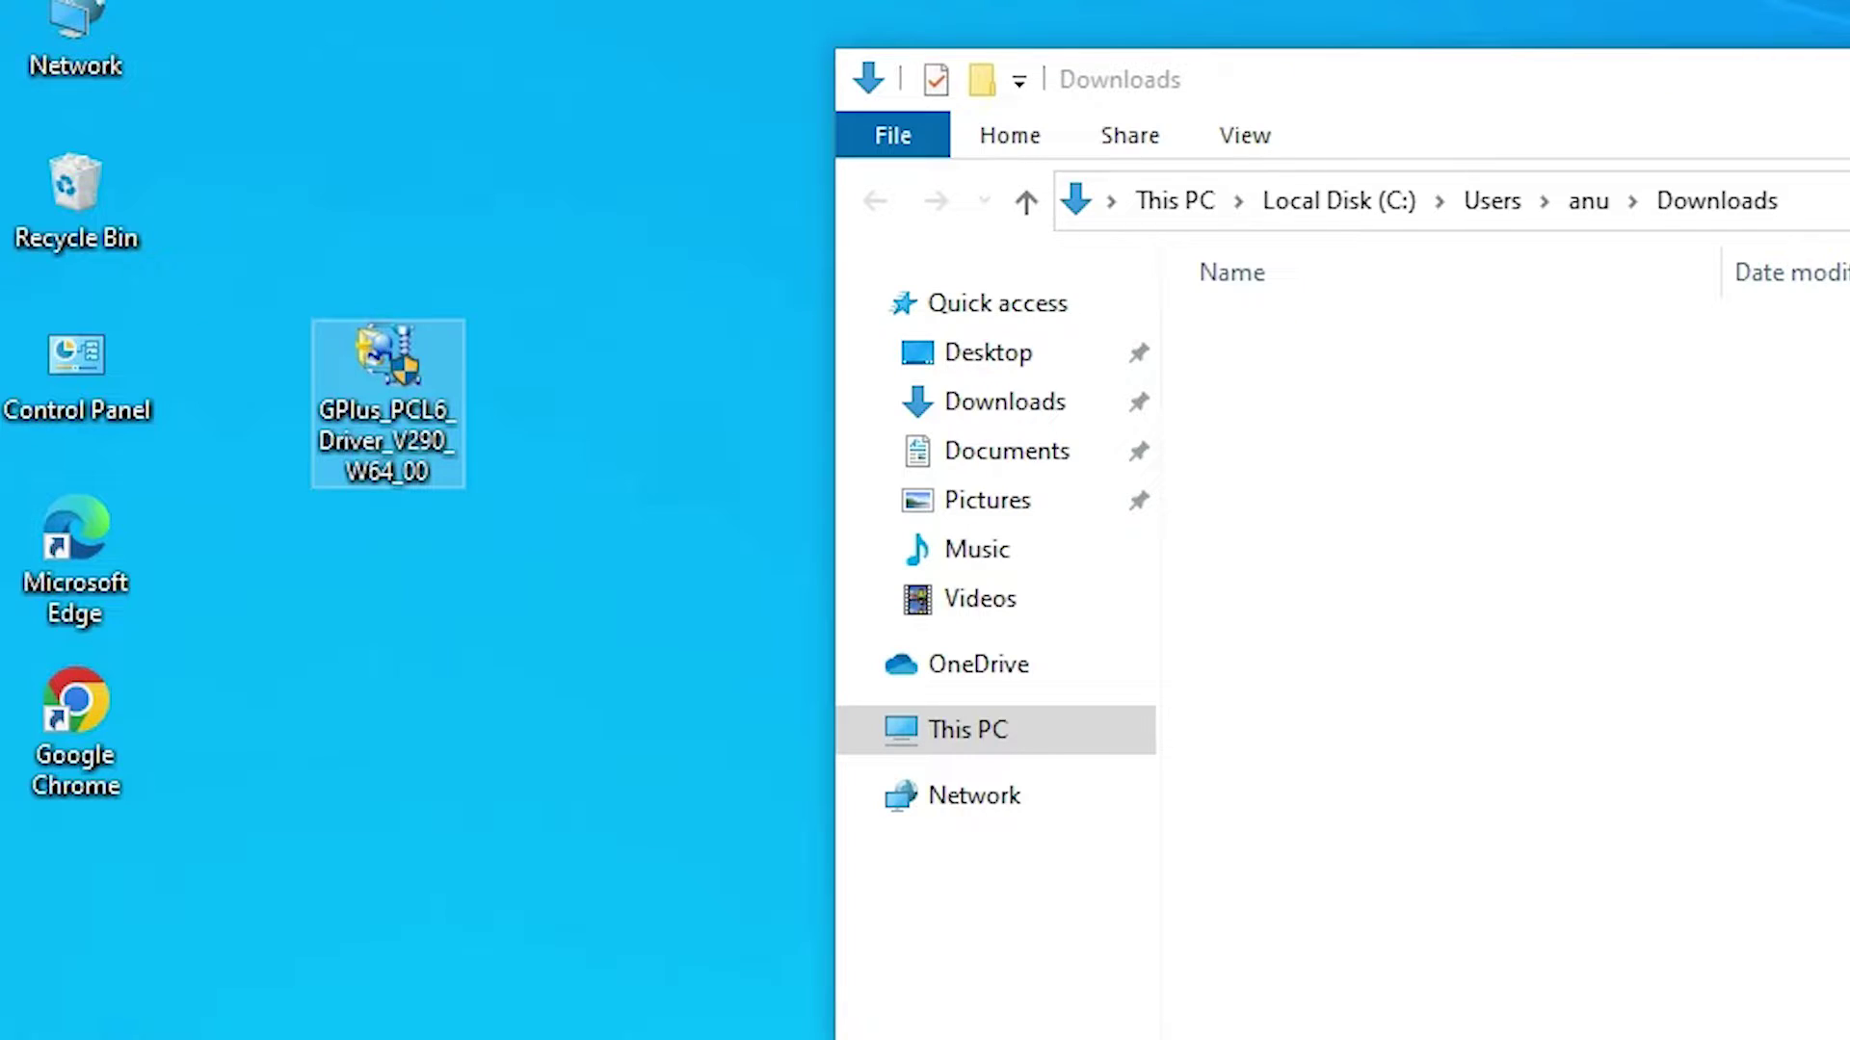
key("alt+F4")
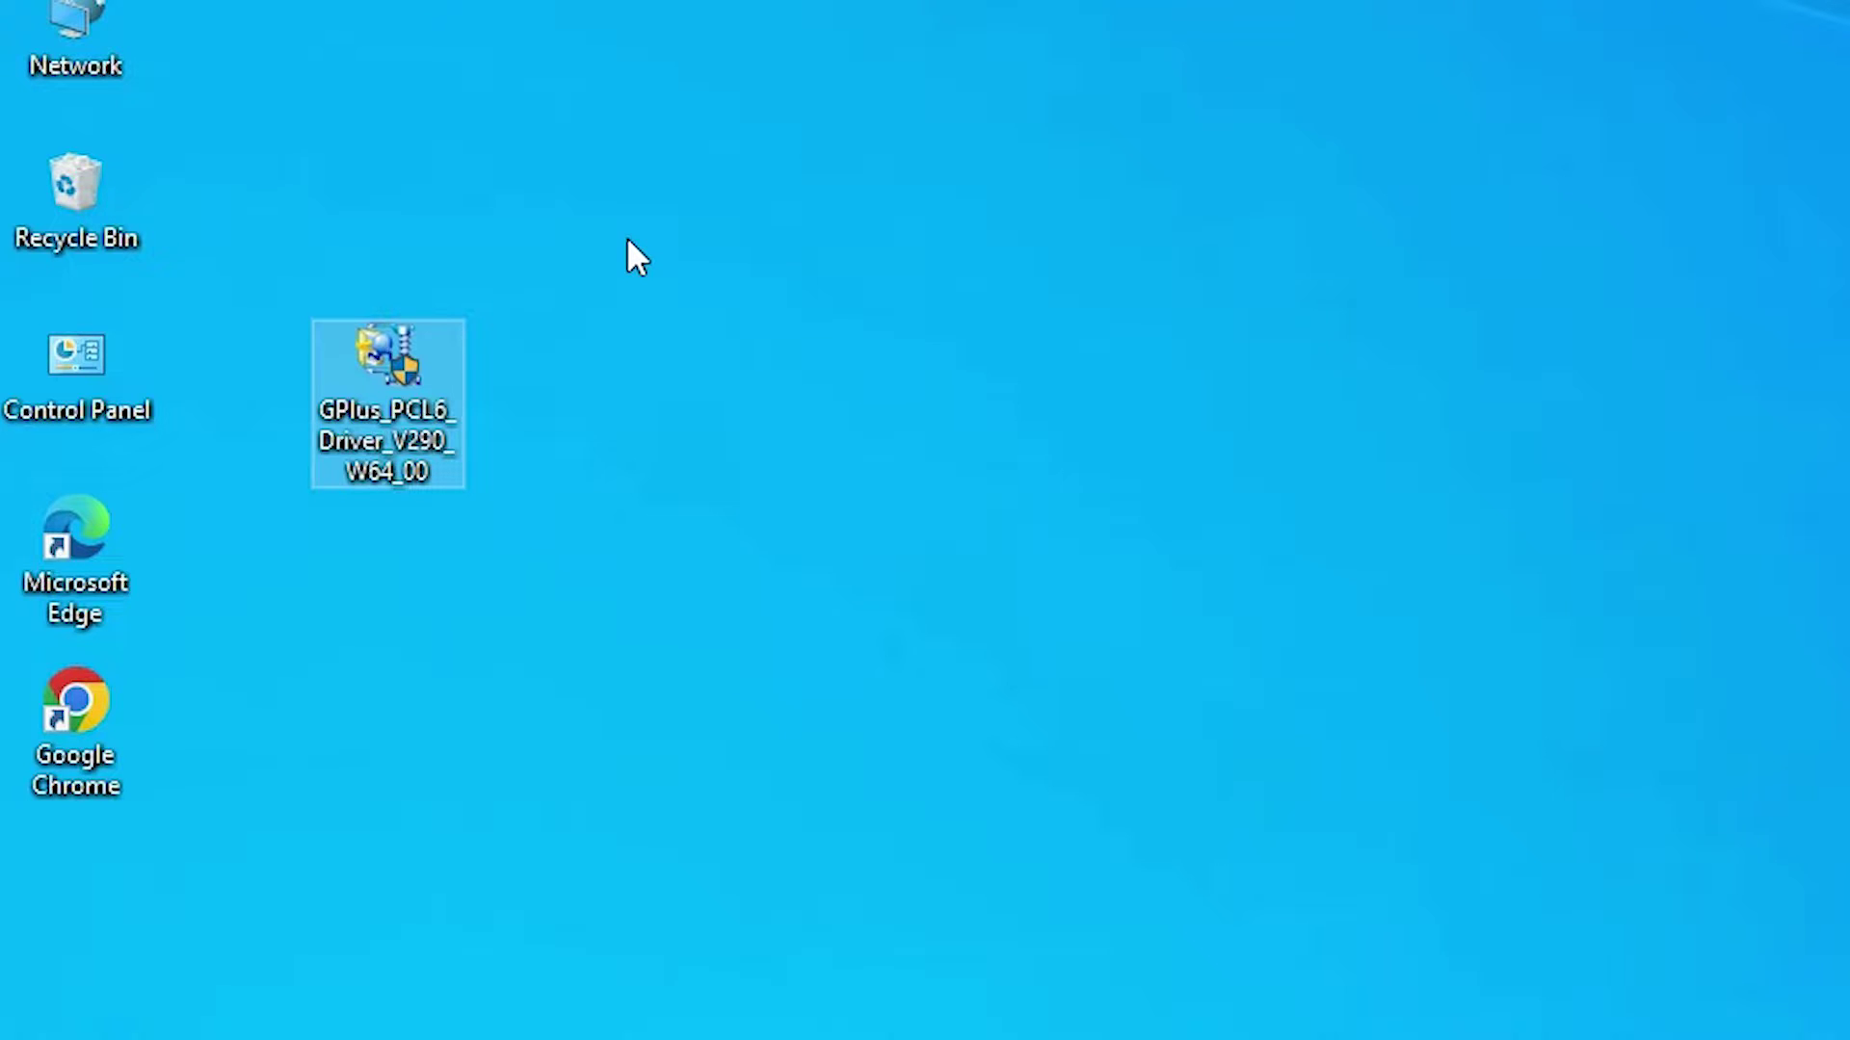
Extract the driver exe with WinRAR to a desktop folder and open its Driver subfolder.
right_click(424, 364)
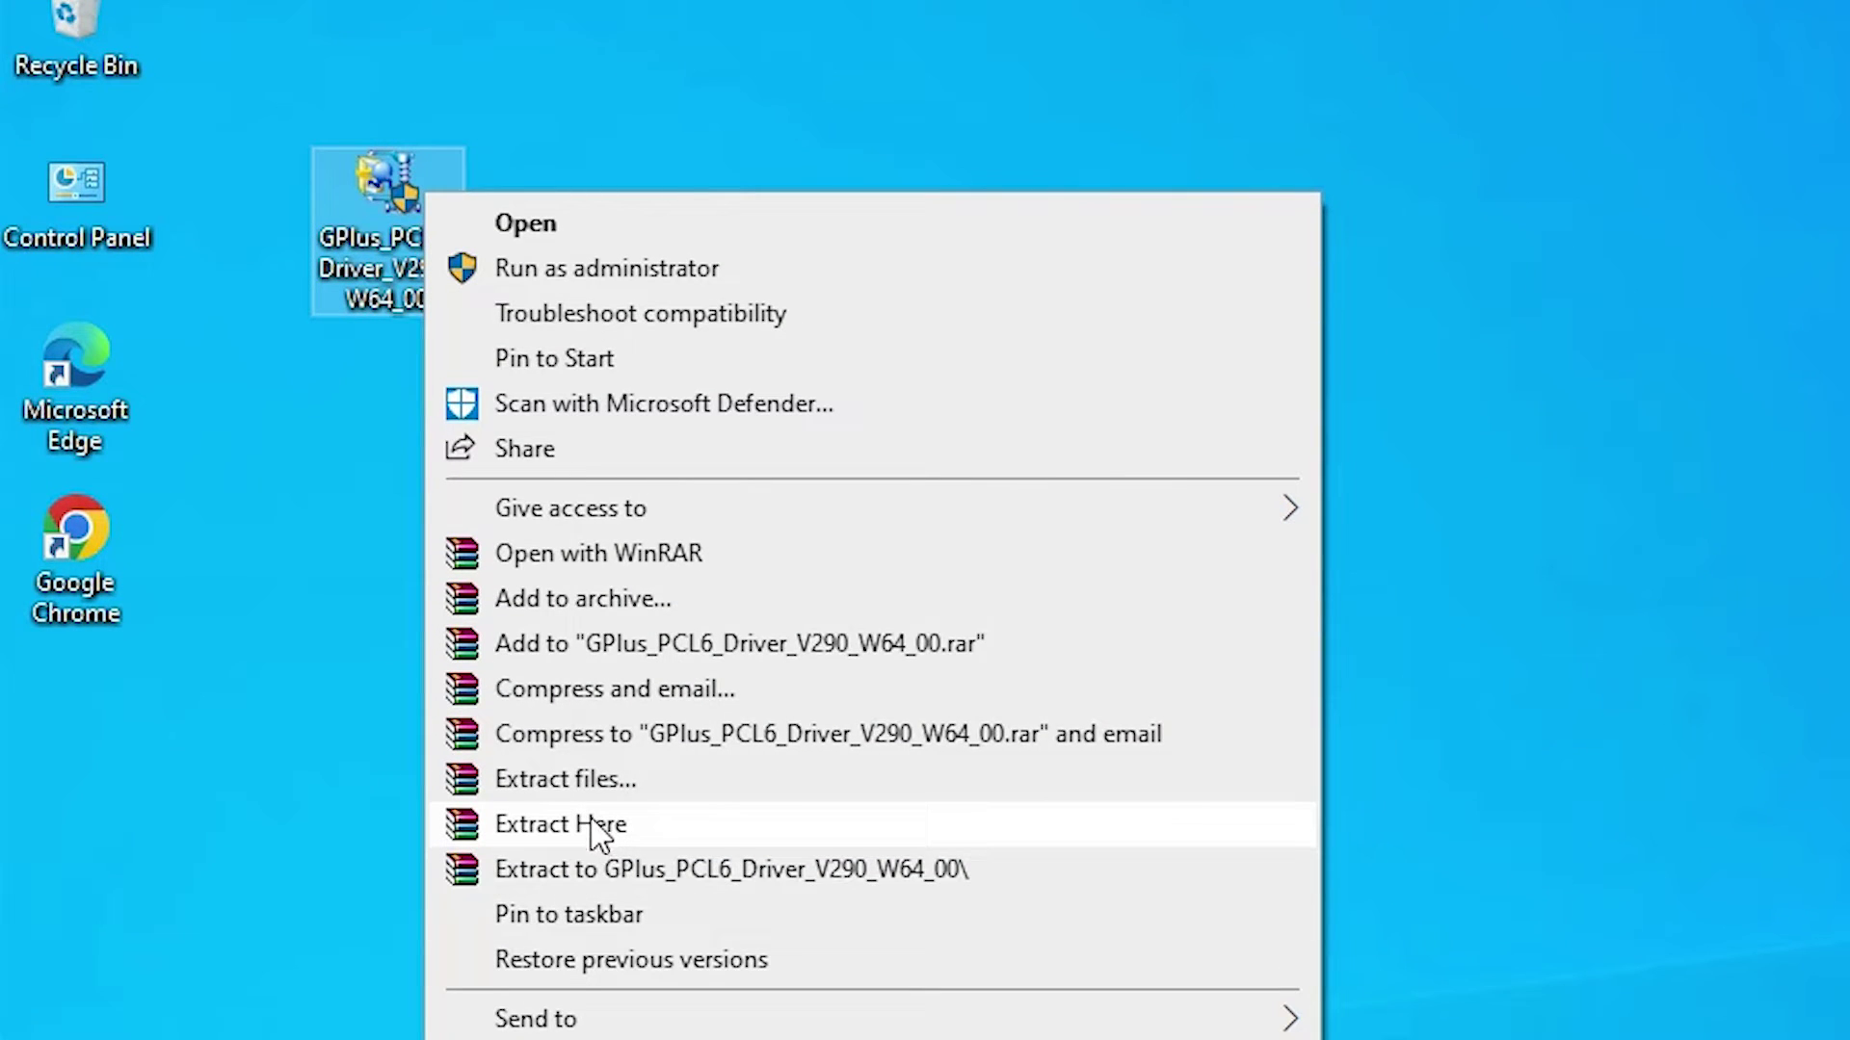
left_click(621, 782)
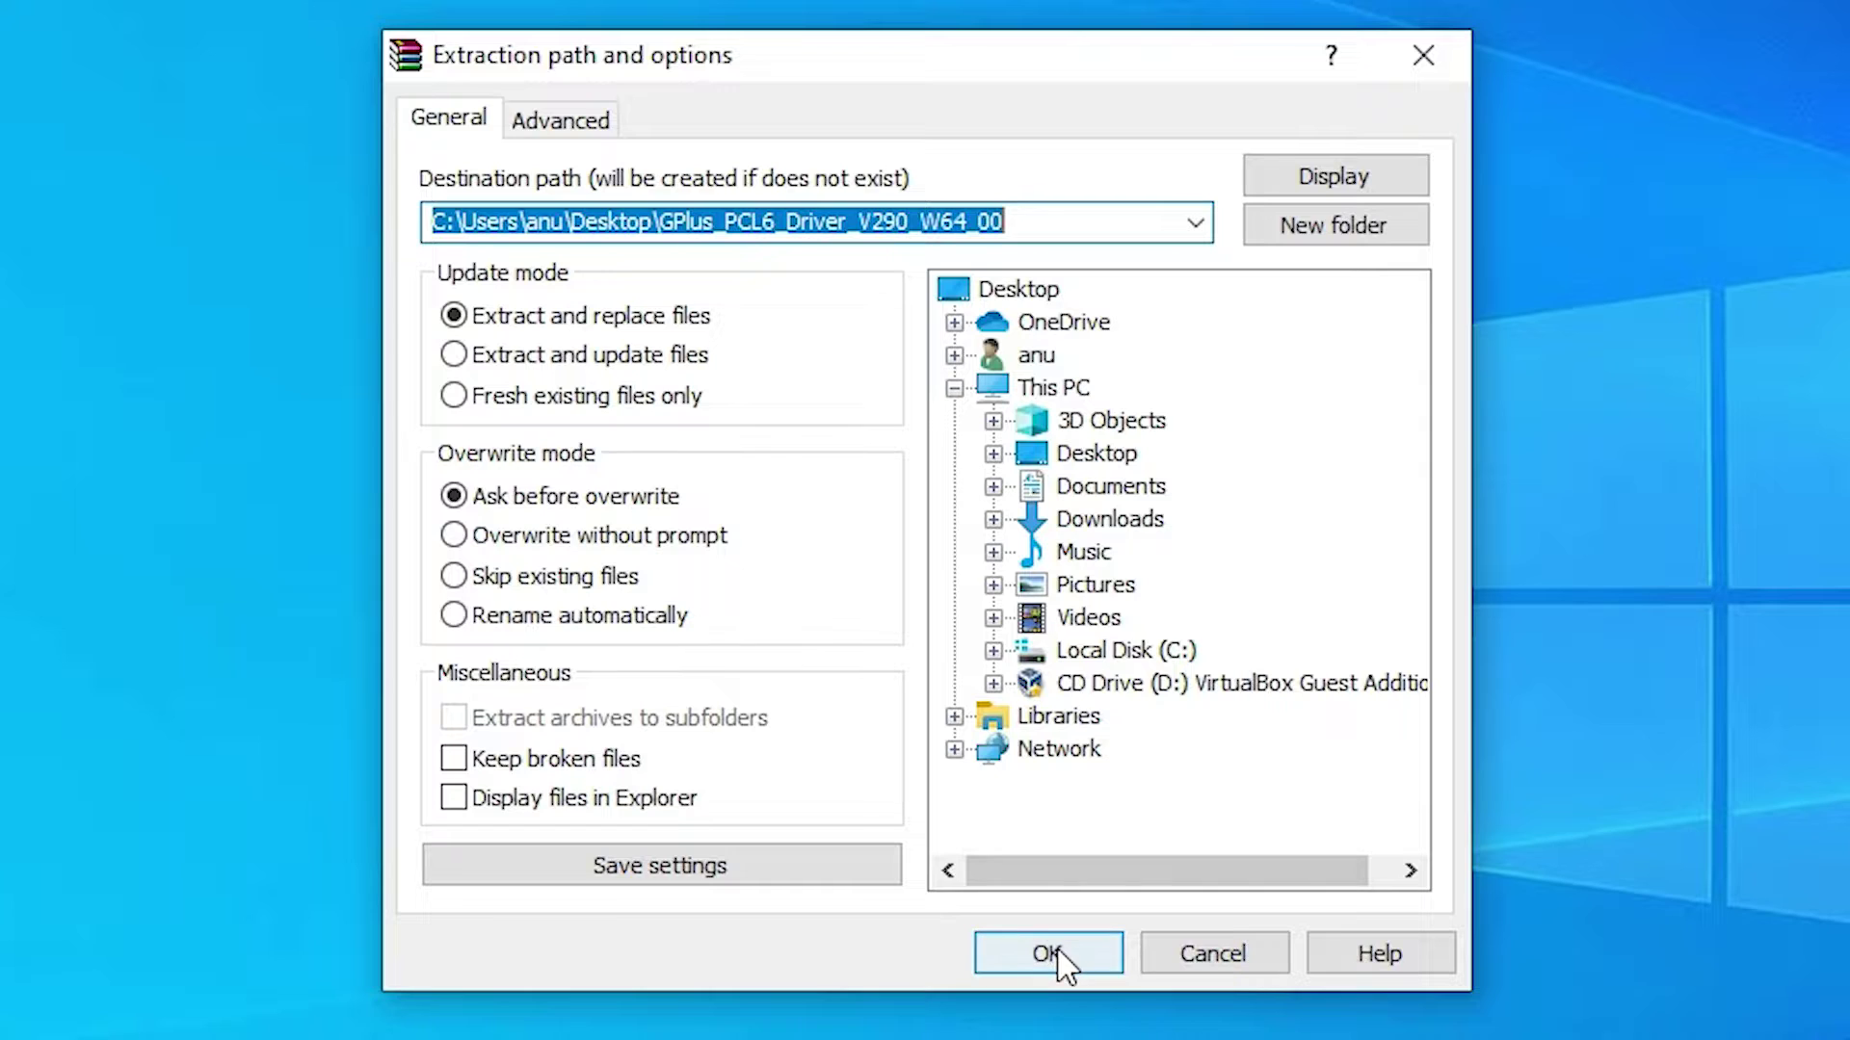
left_click(1057, 954)
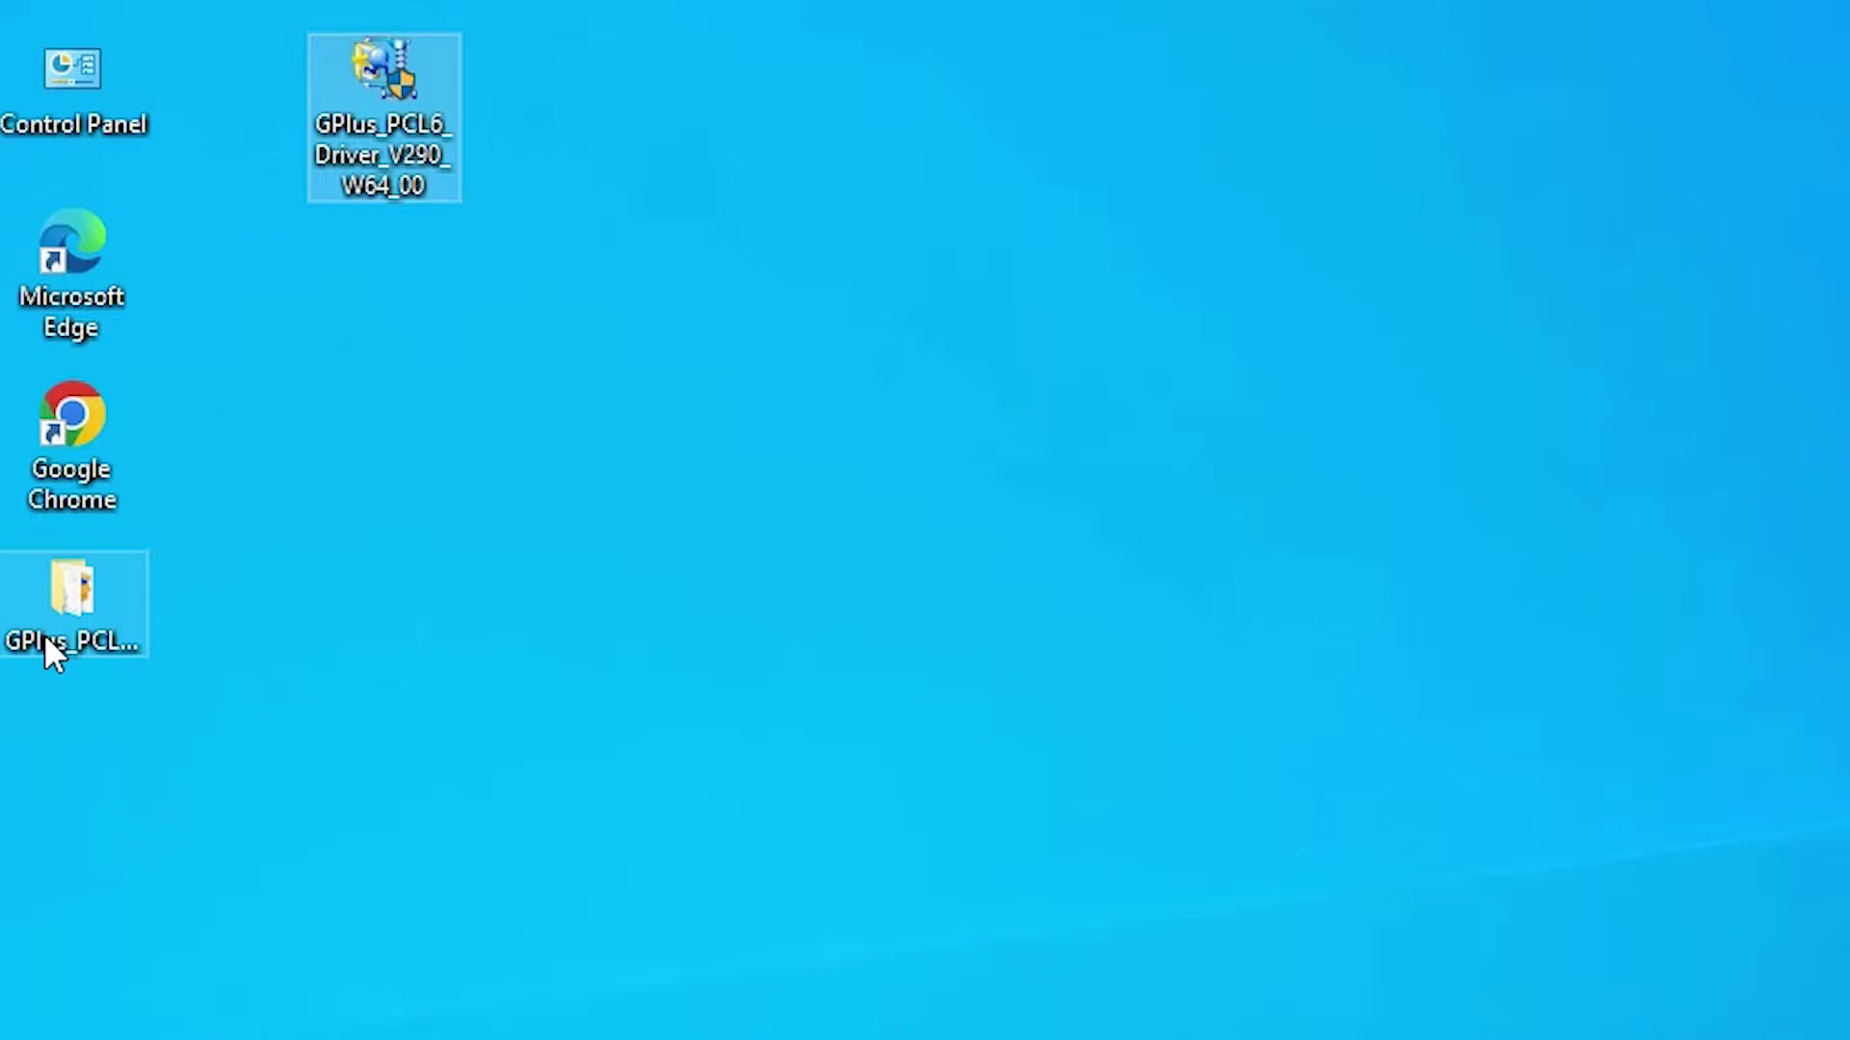
left_click(48, 640)
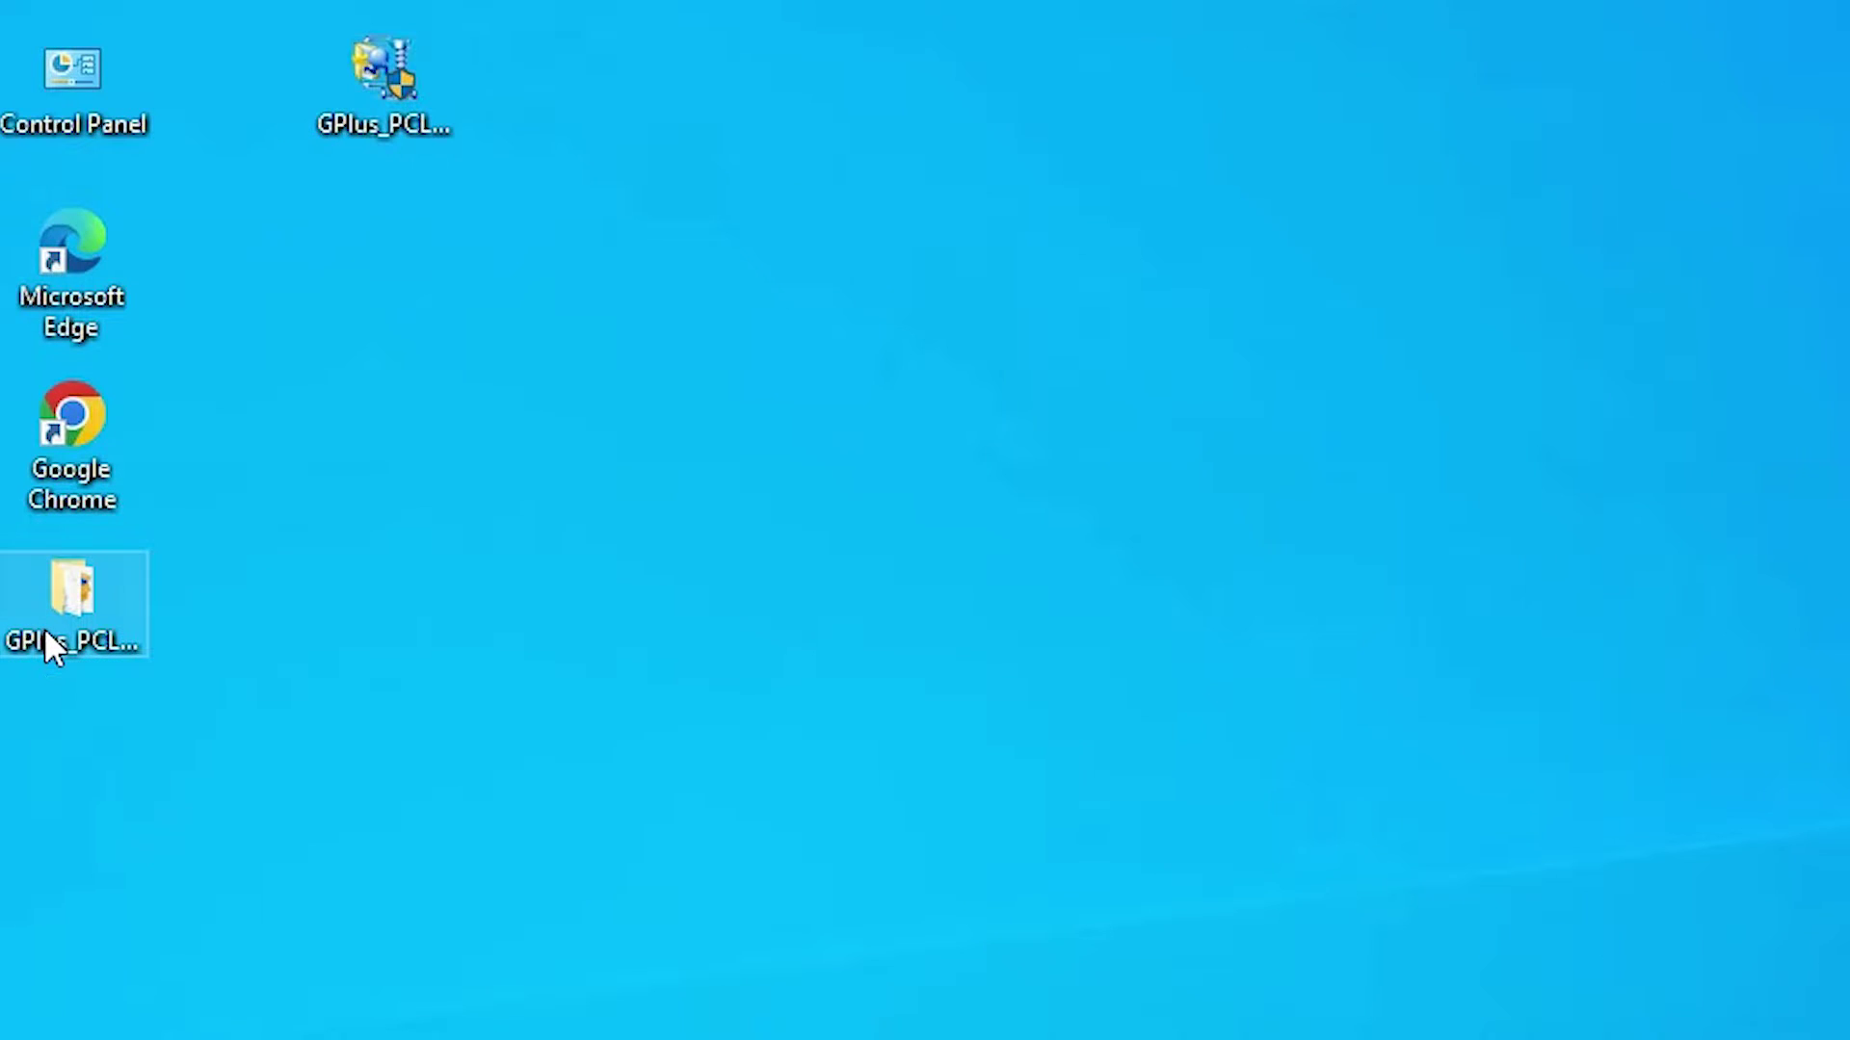
double_click(45, 633)
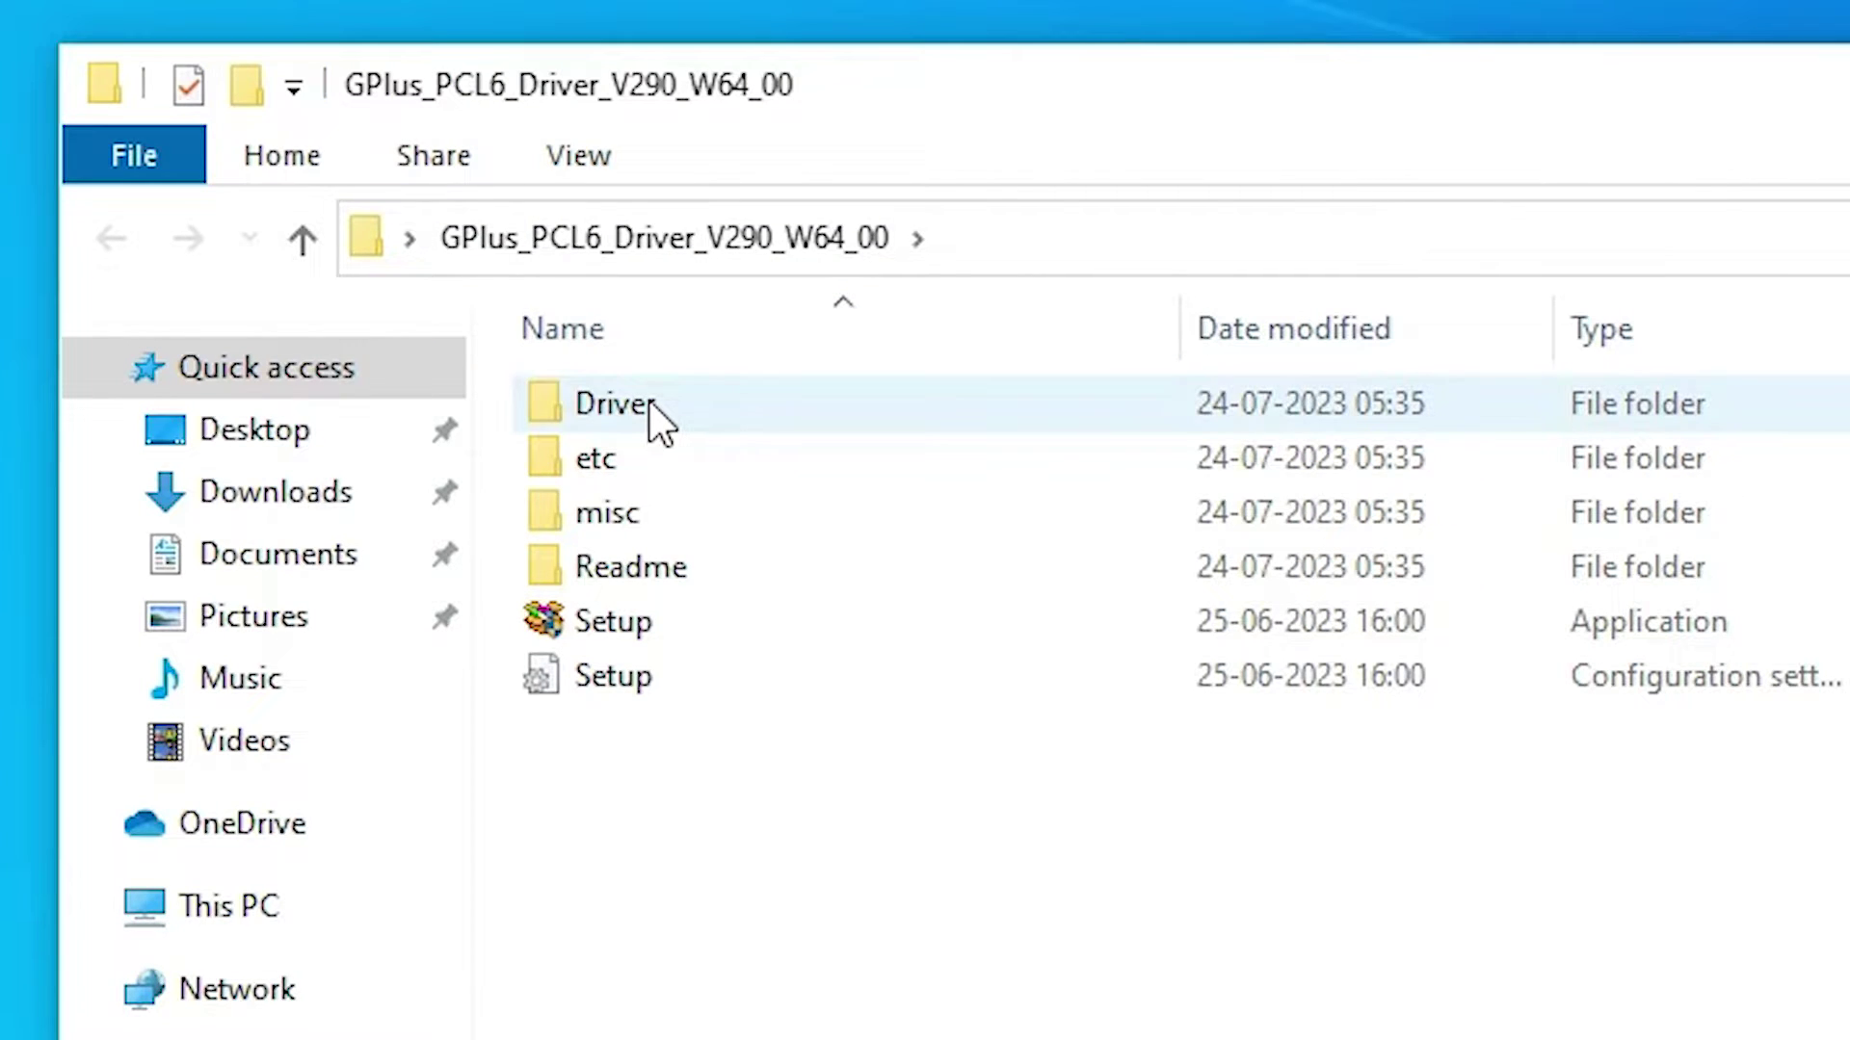
double_click(650, 403)
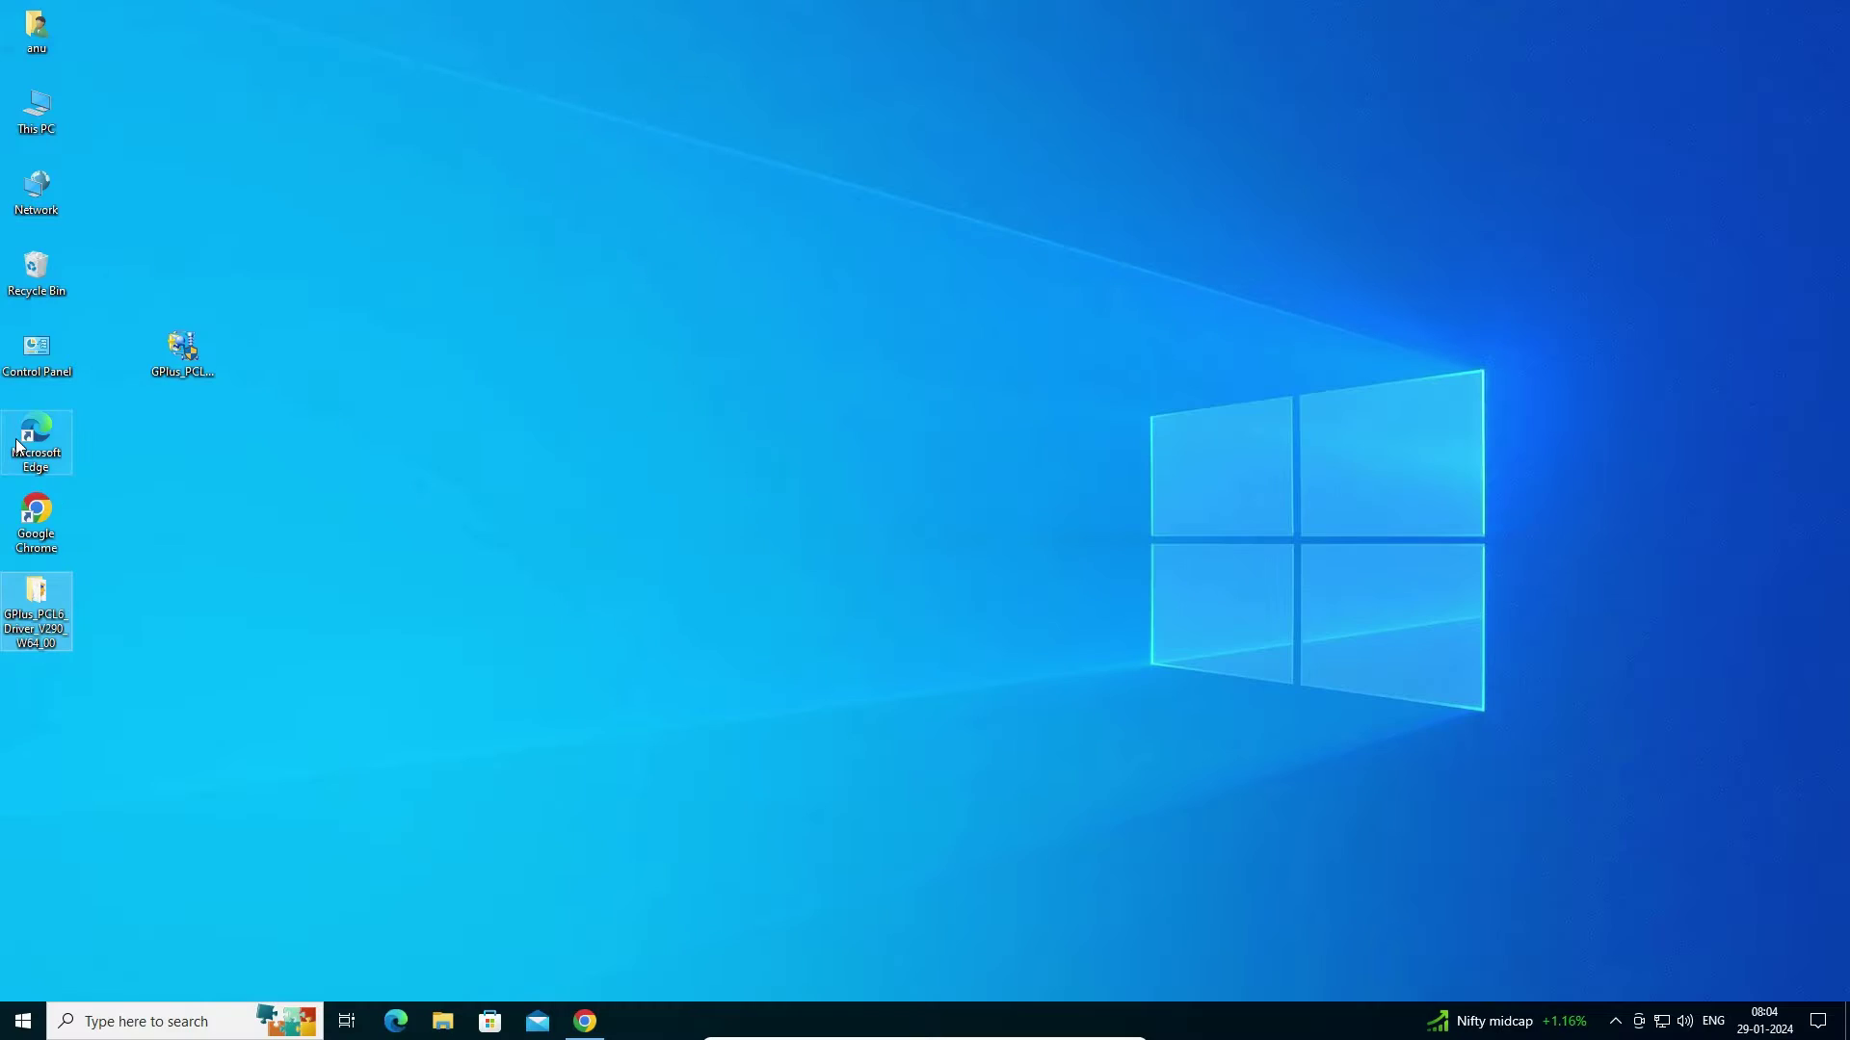
From Printers & scanners, add a printer and choose 'The printer that I want isn't listed'.
left_click_drag(182, 364, 136, 344)
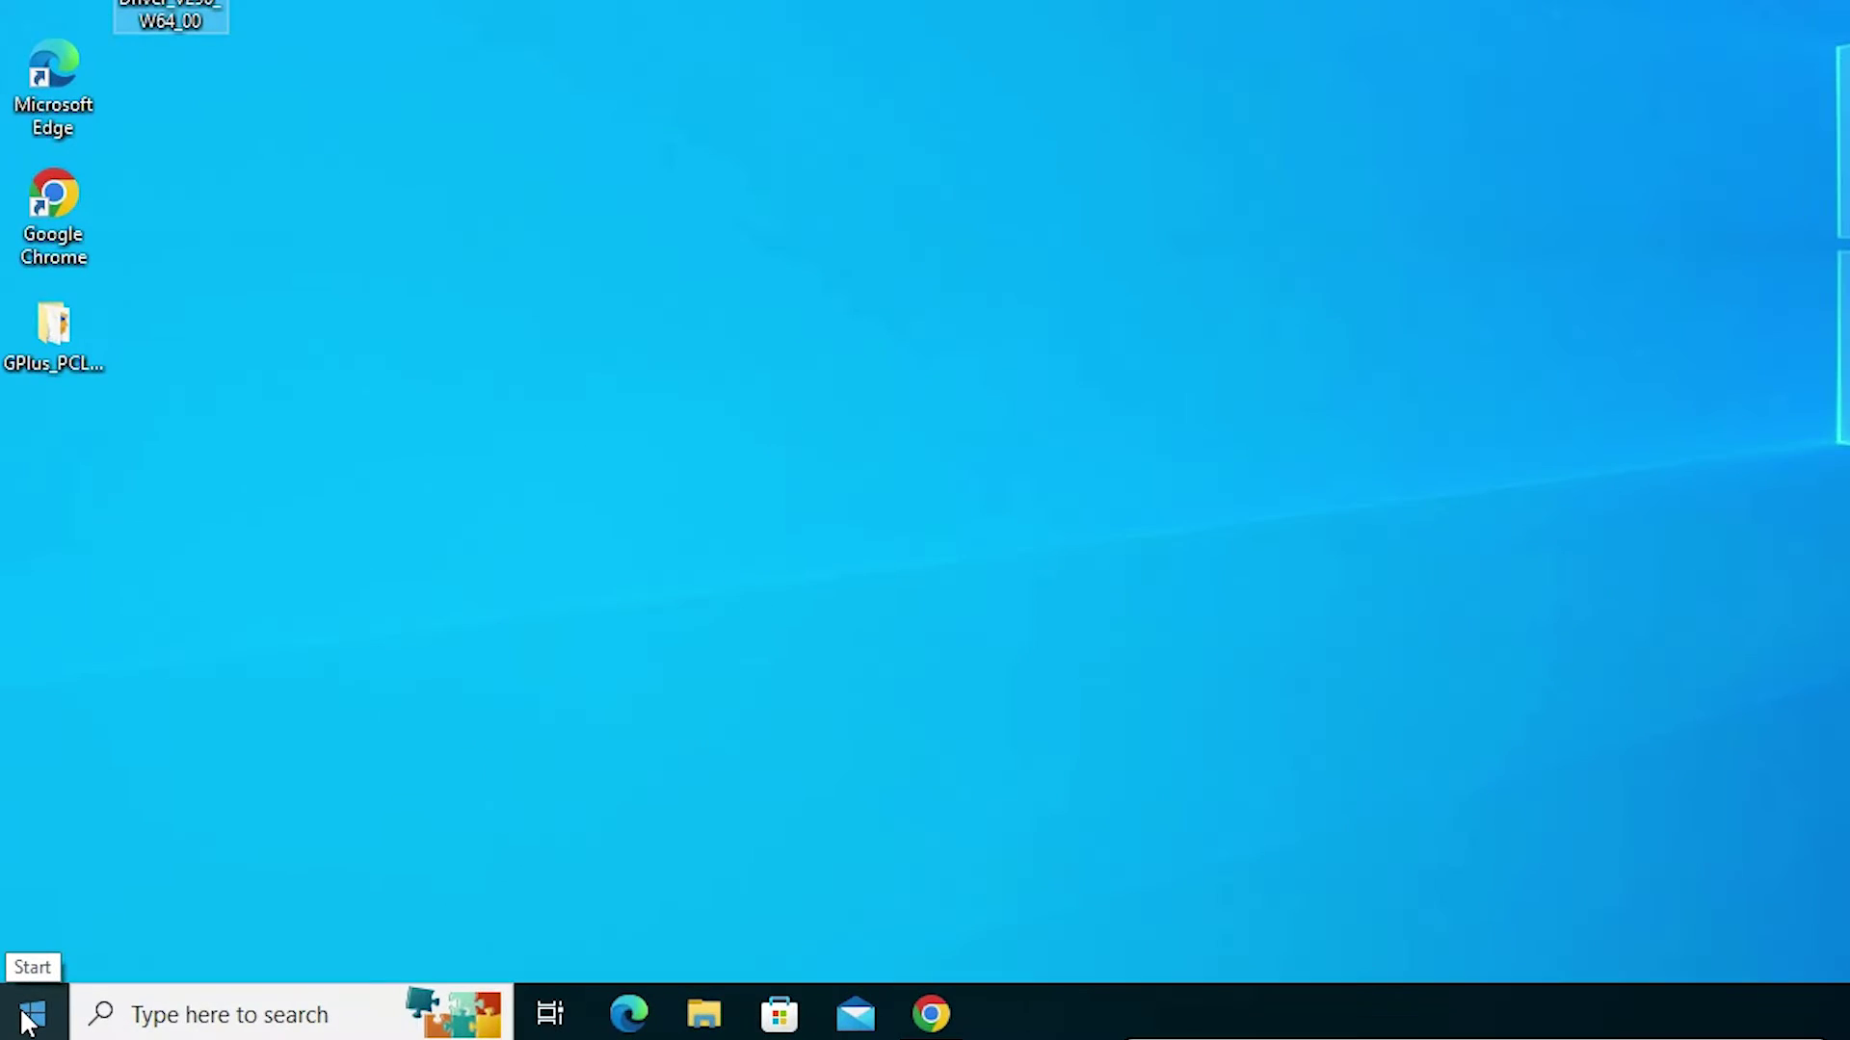
left_click(21, 1023)
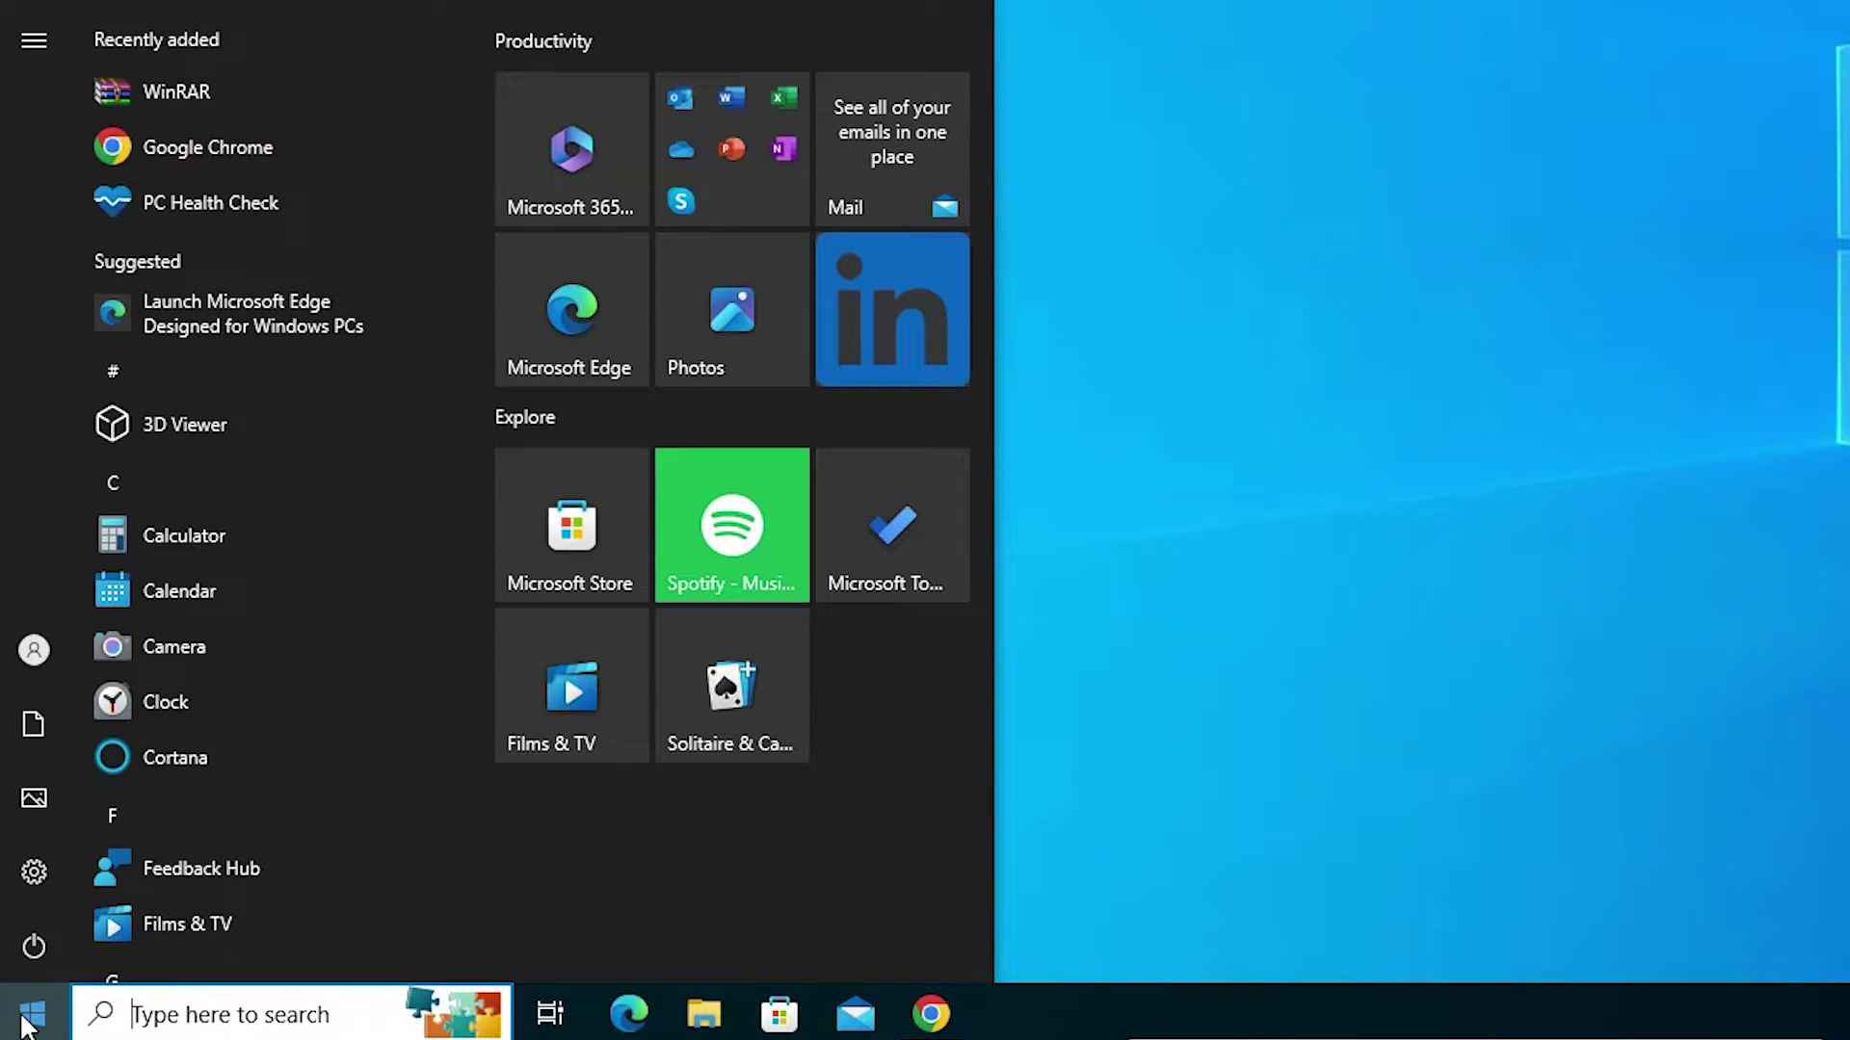
type("pr")
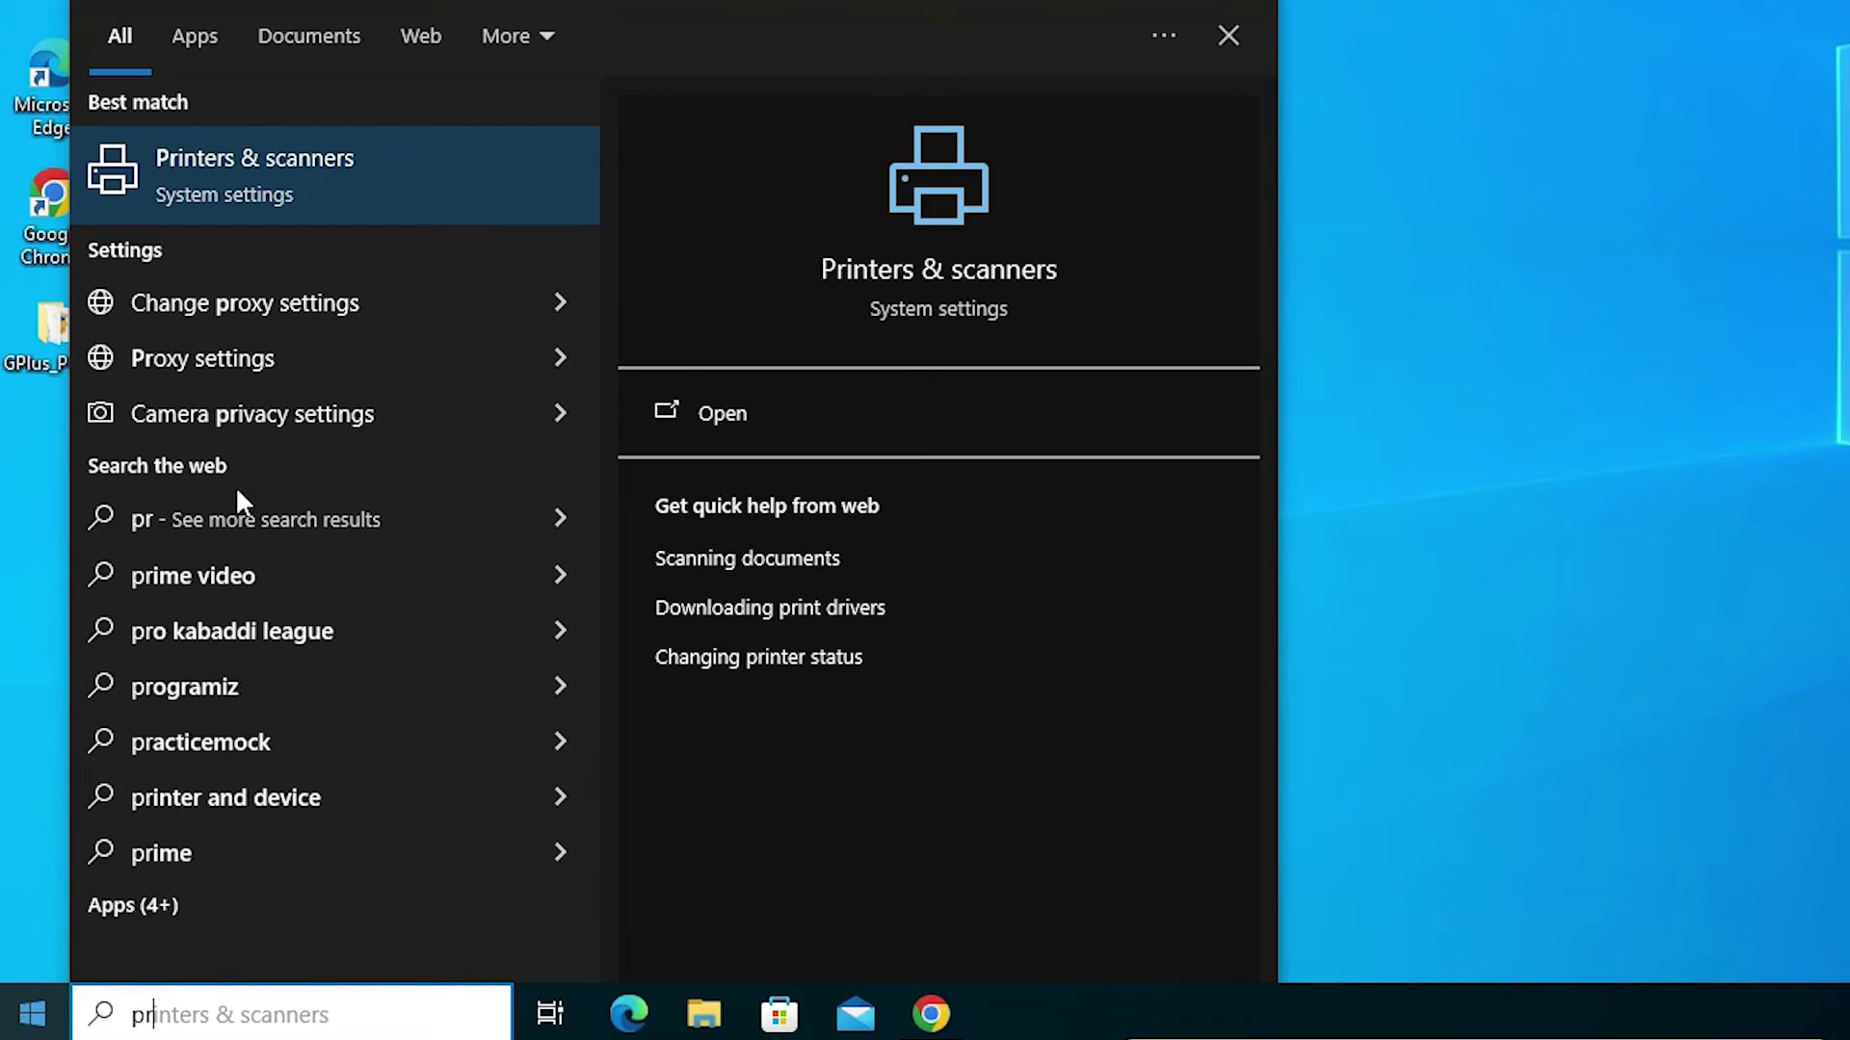
left_click(323, 183)
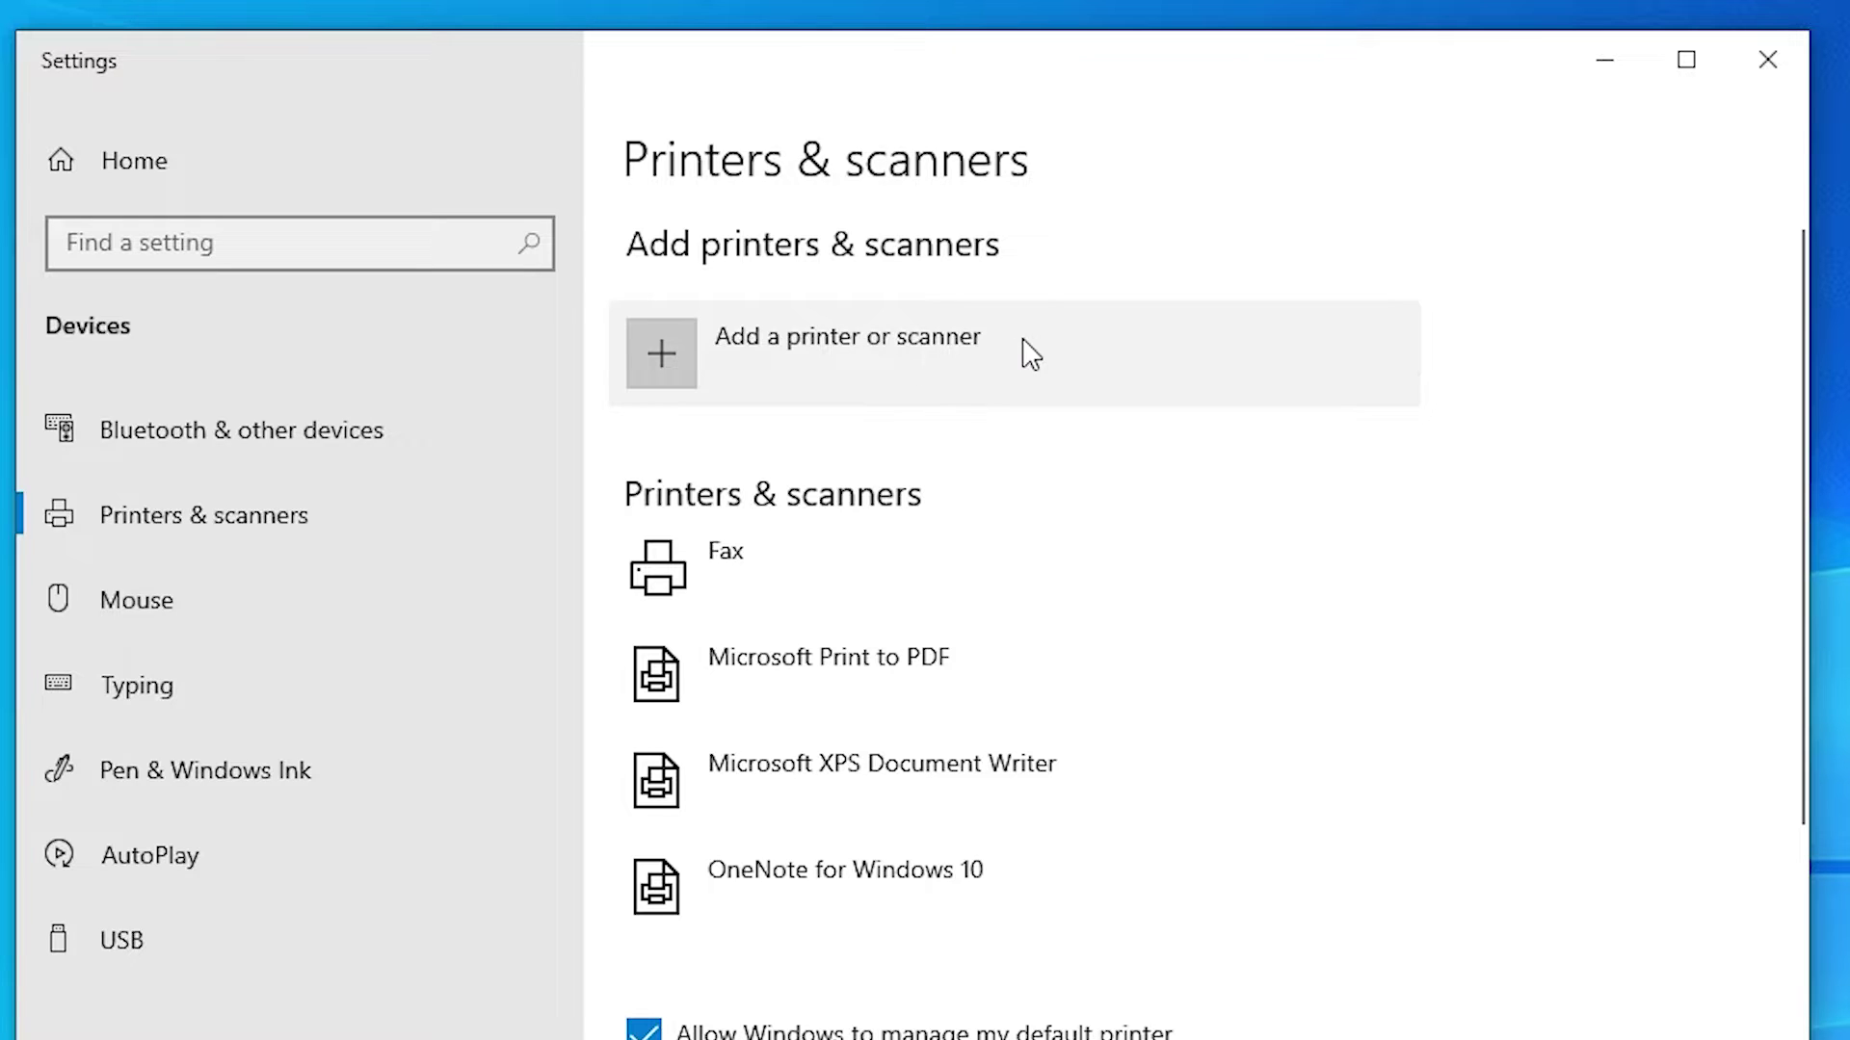
left_click(905, 385)
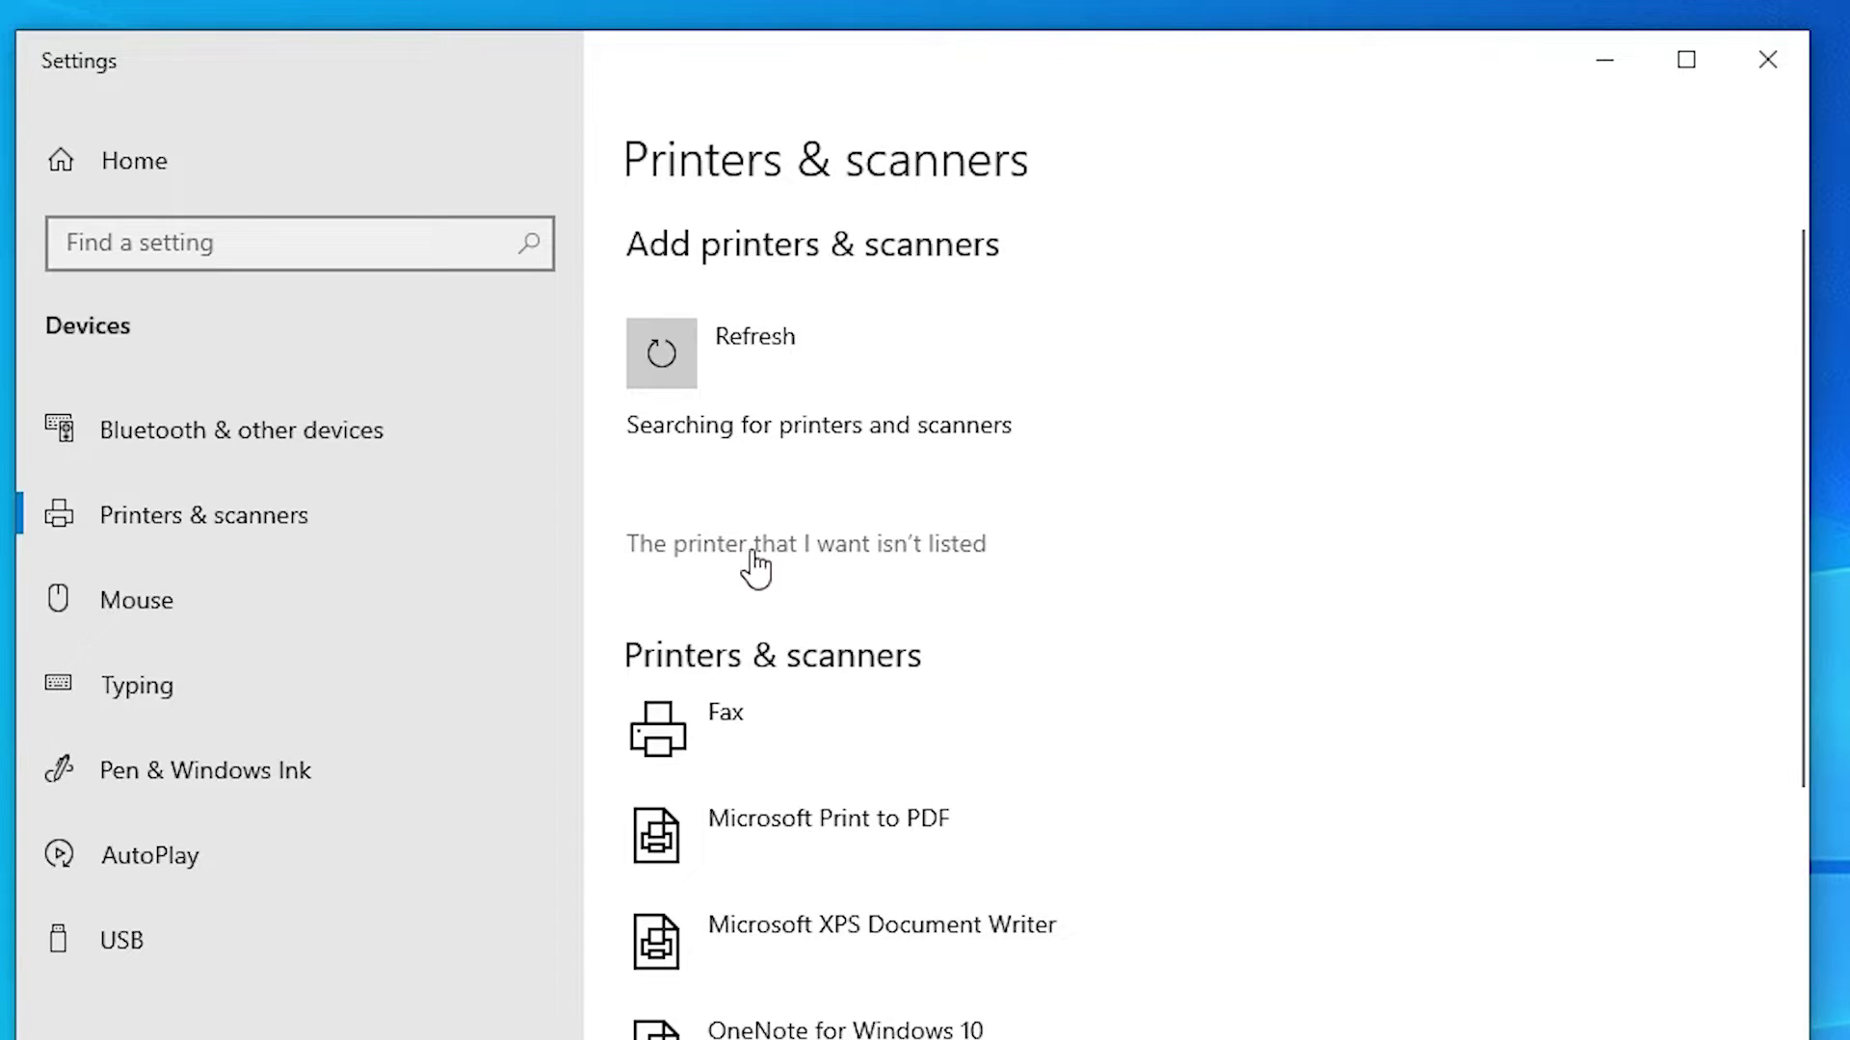
left_click(914, 557)
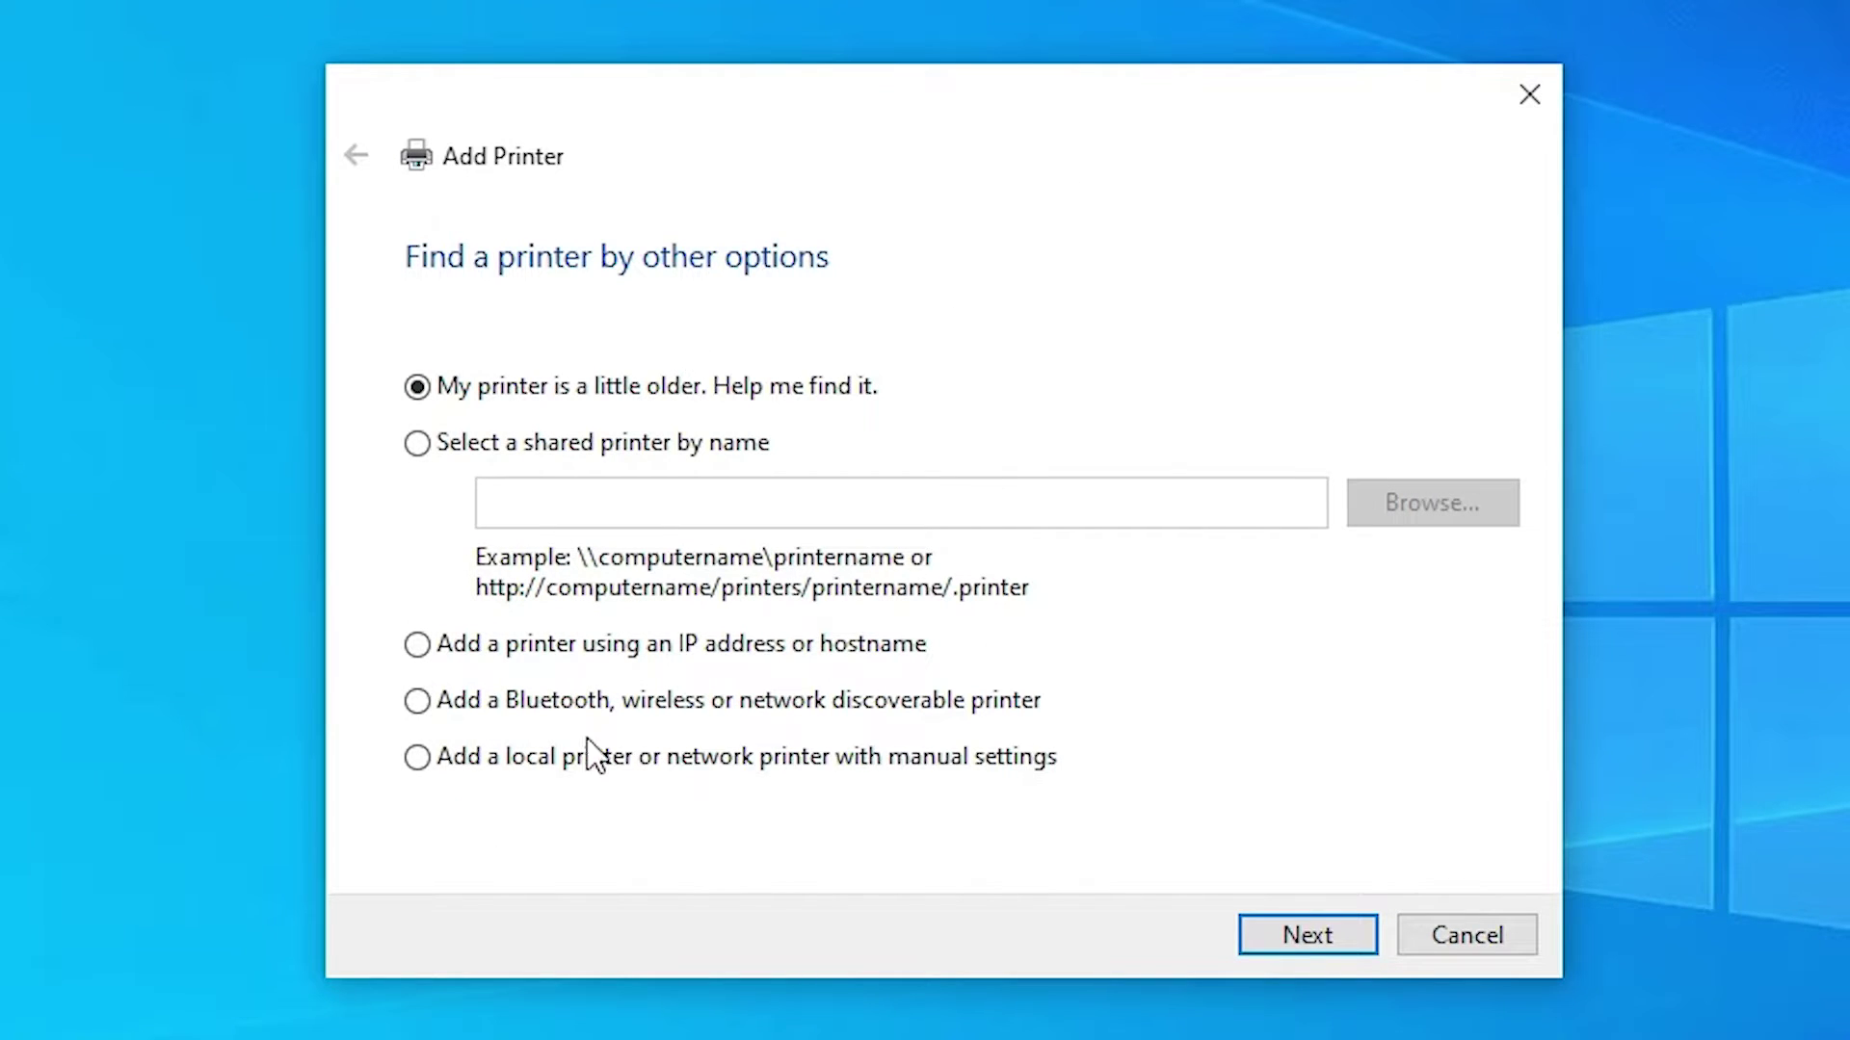
Select 'Add a local printer or network printer with manual settings' and continue.
left_click(525, 764)
left_click(1352, 954)
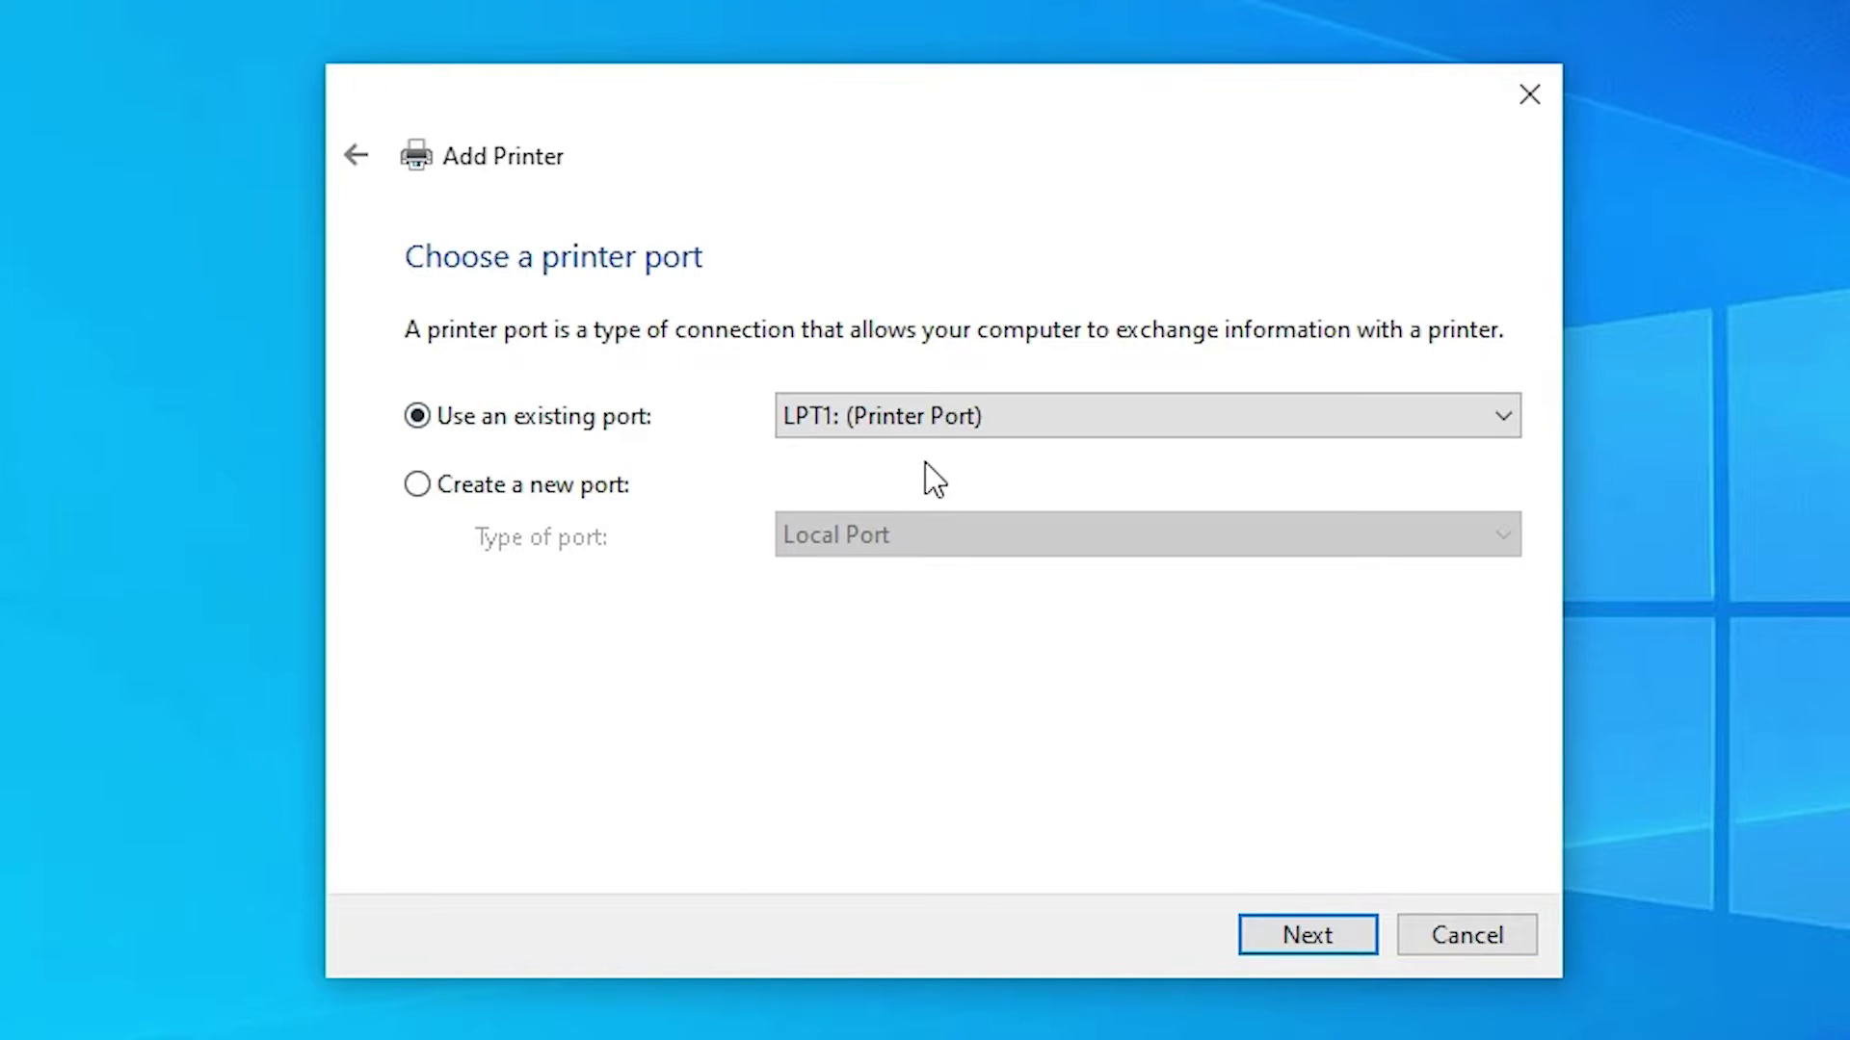
Use the existing port USB_001 (Local Port) for the printer and continue.
left_click(1024, 415)
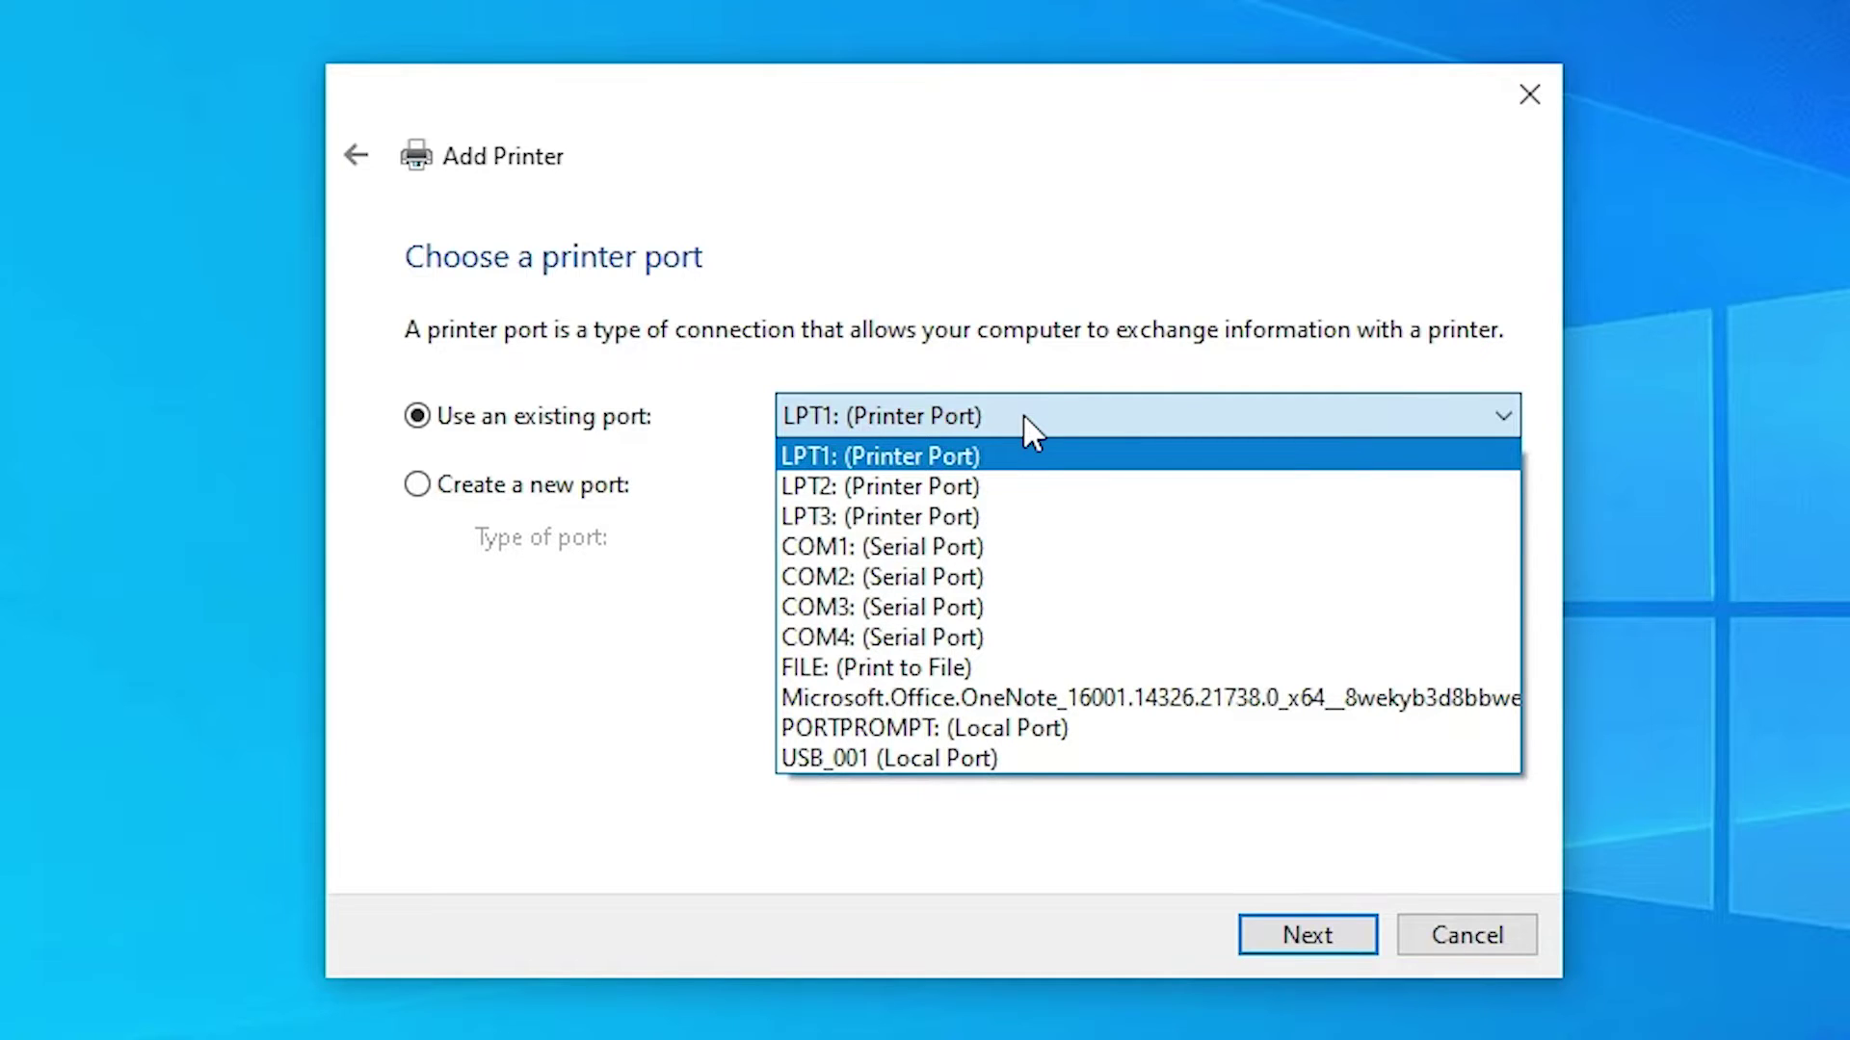
left_click(913, 766)
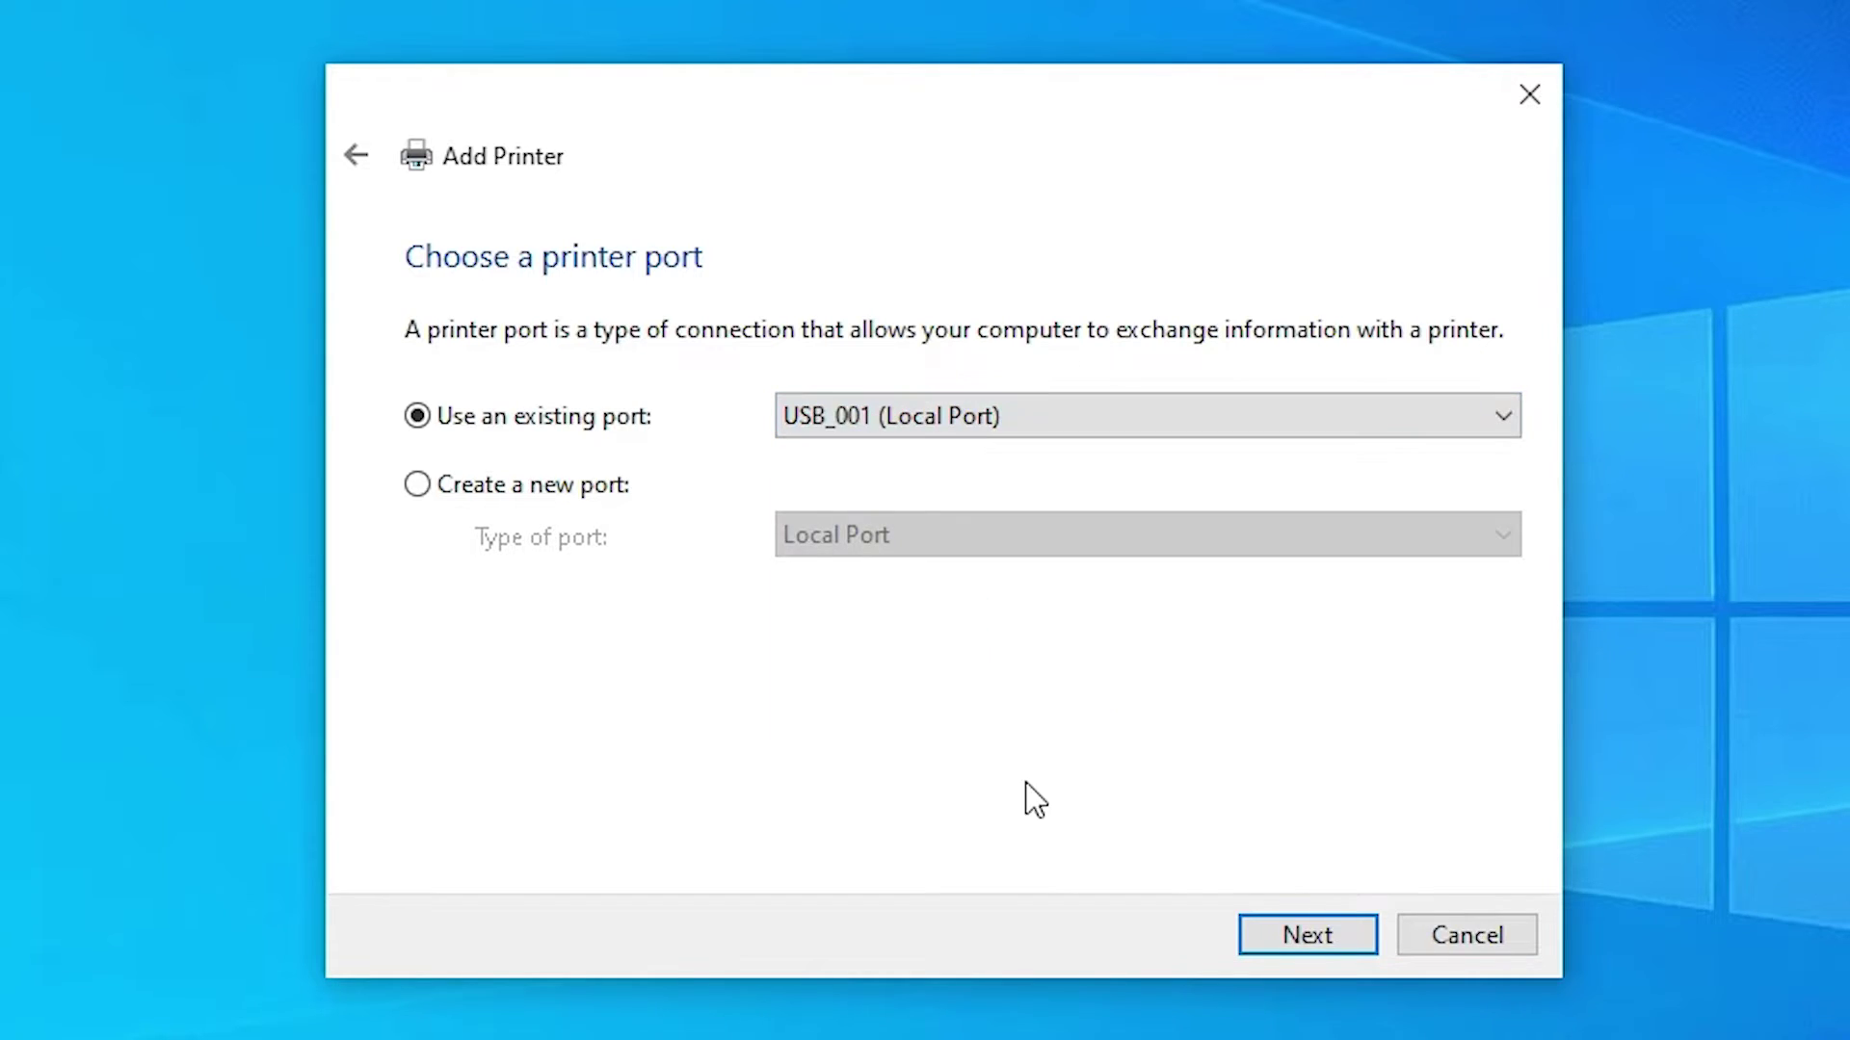
left_click(1368, 938)
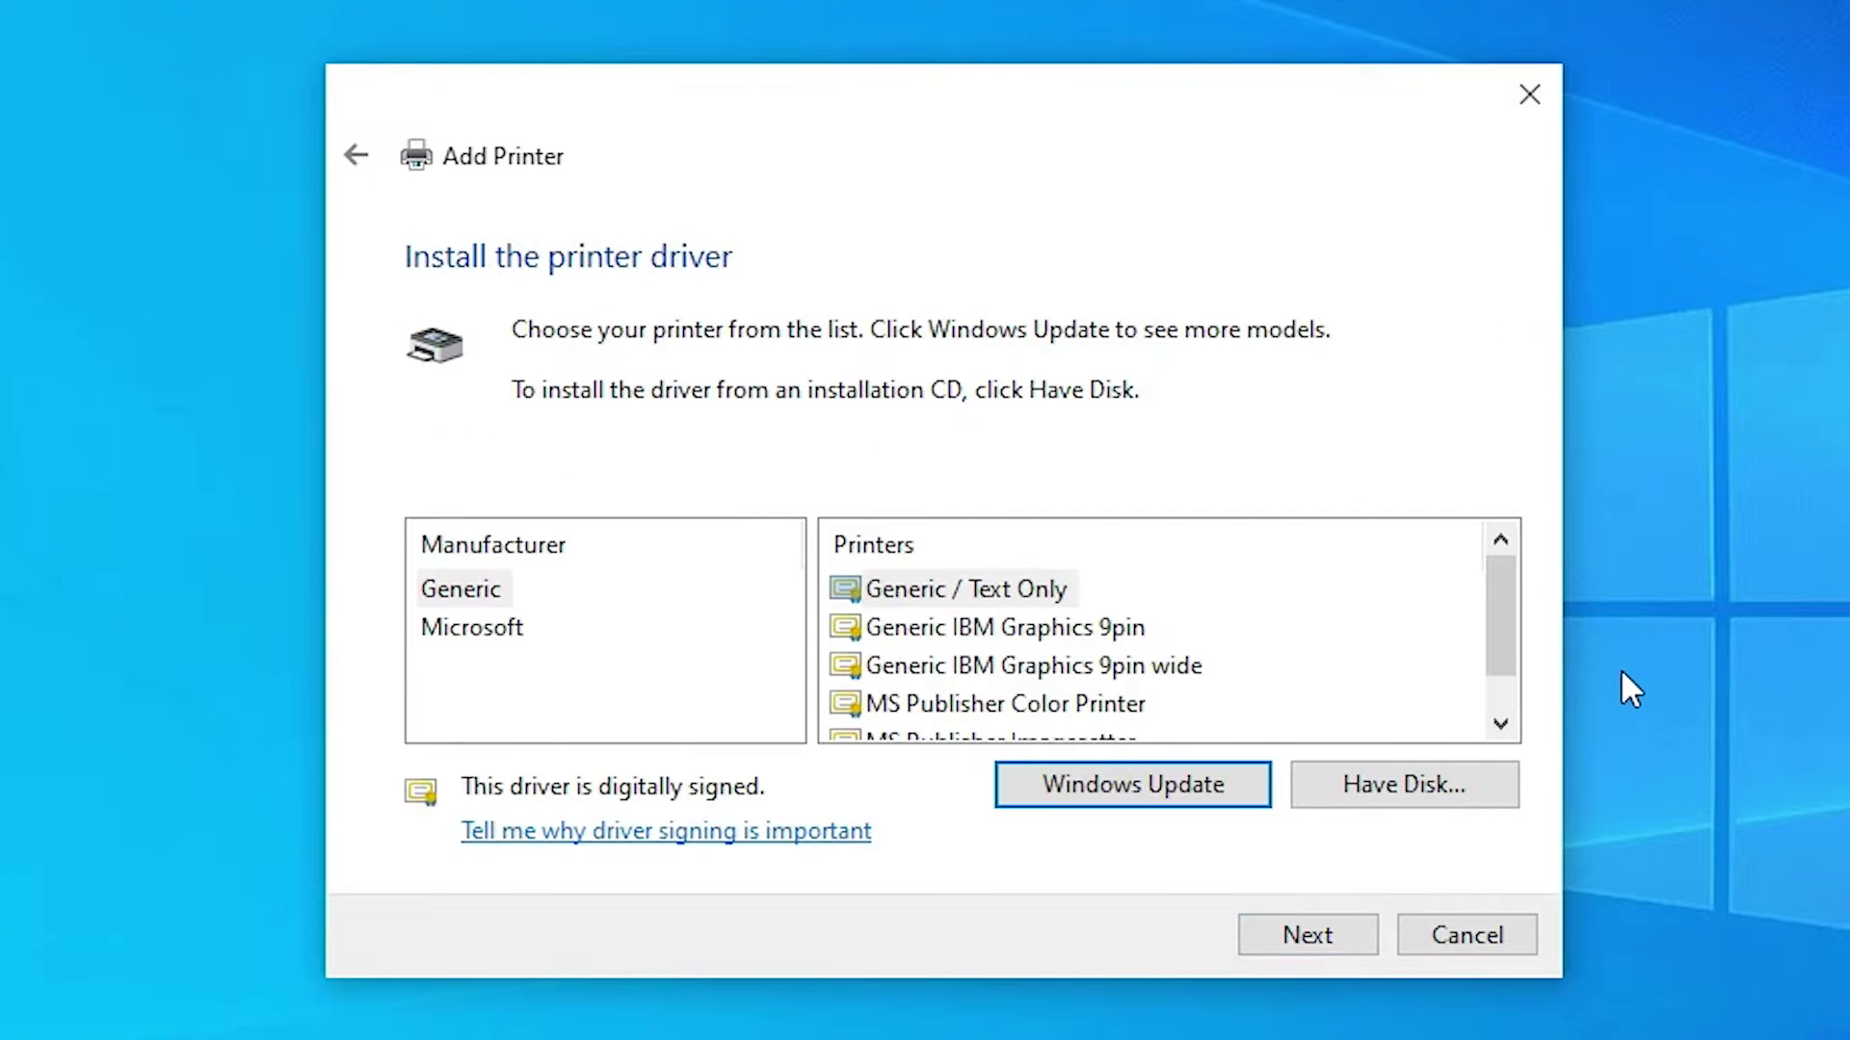
Via Have Disk, browse to Desktop > GPlus_PCL6_Driver_V290_W64_00 > Driver.
left_click(1418, 798)
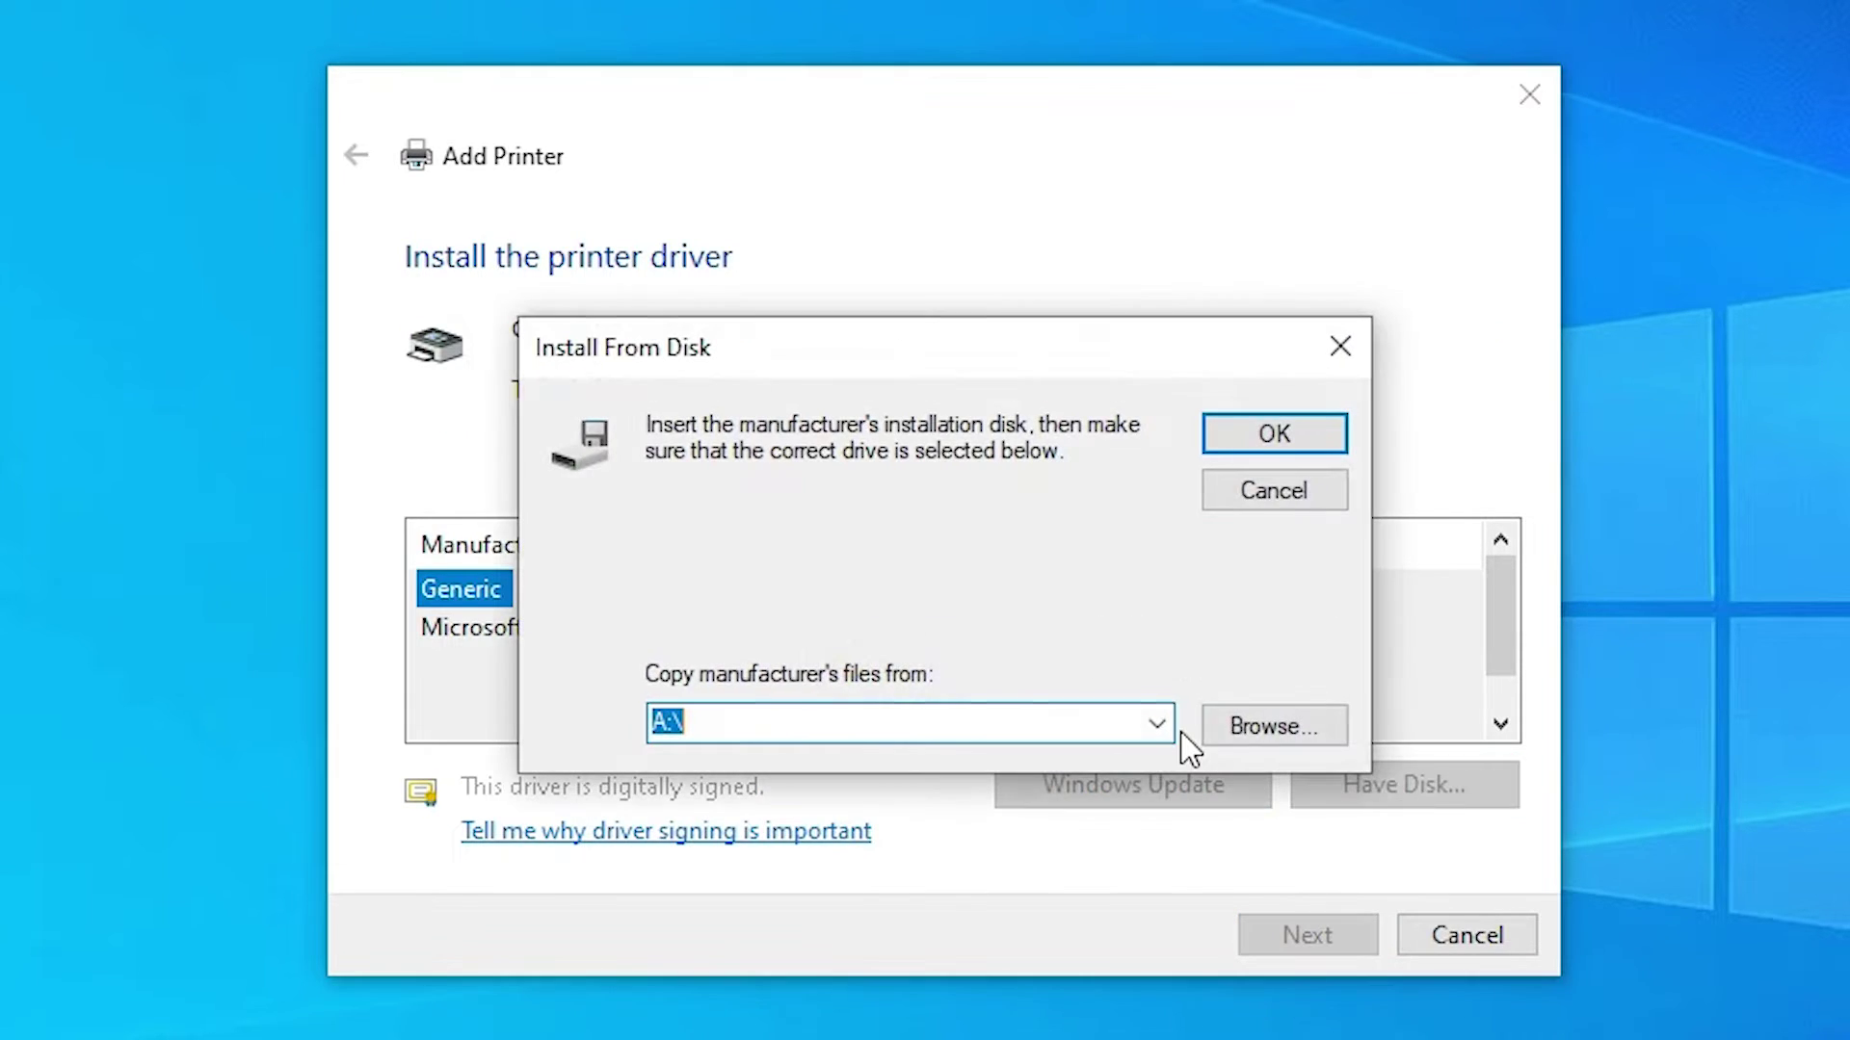
left_click(1259, 722)
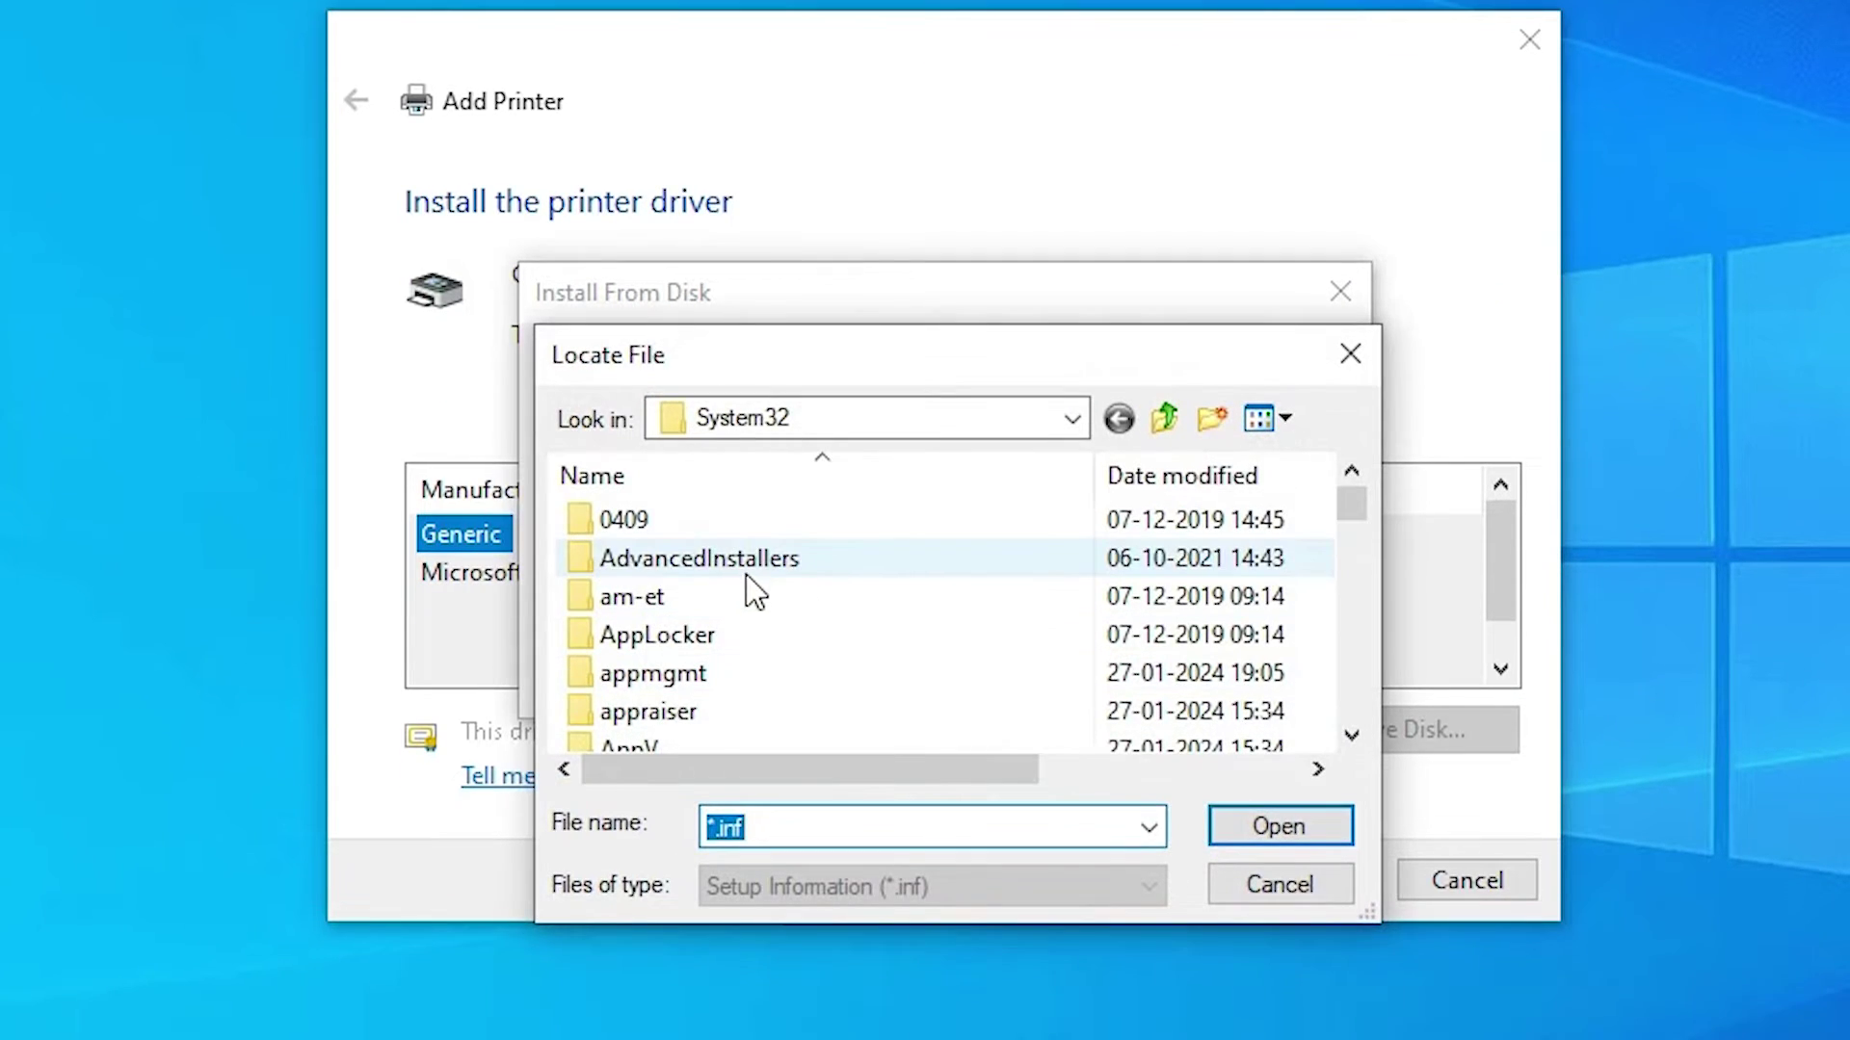
left_click(1071, 473)
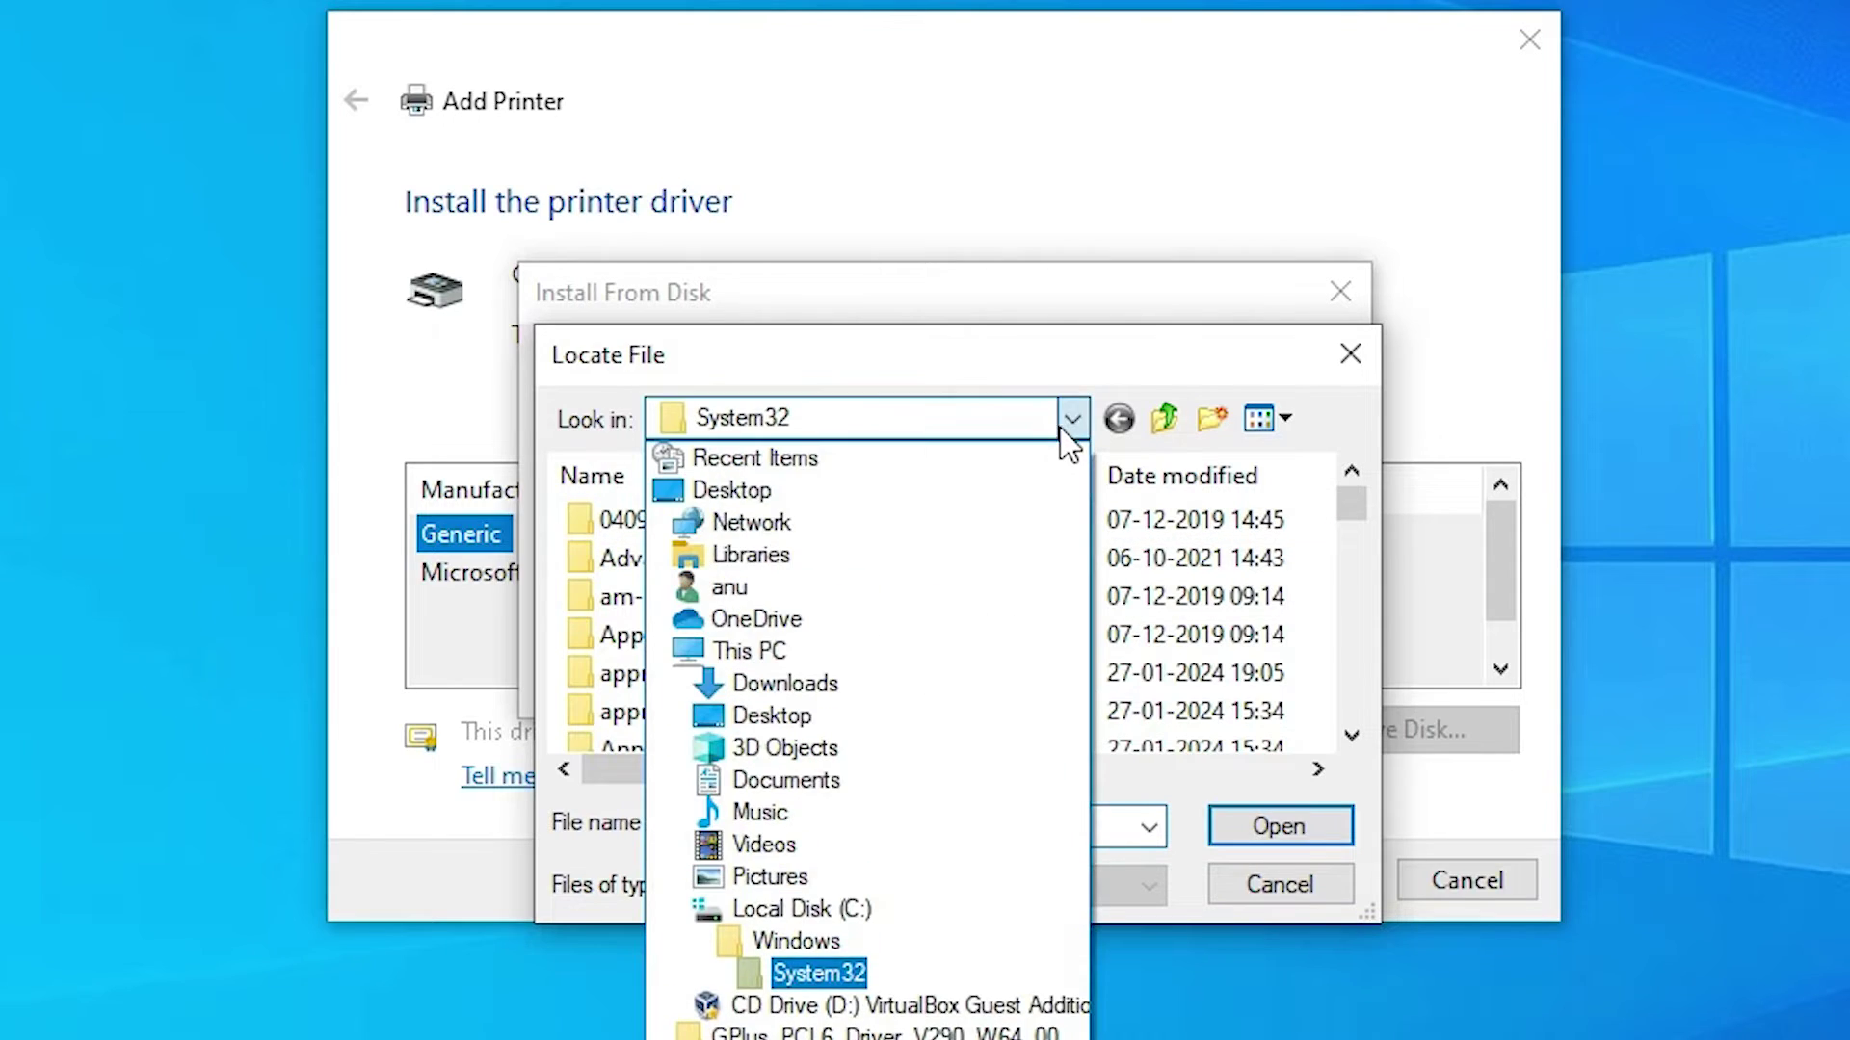
left_click(737, 490)
scroll(951, 632, "down", 3)
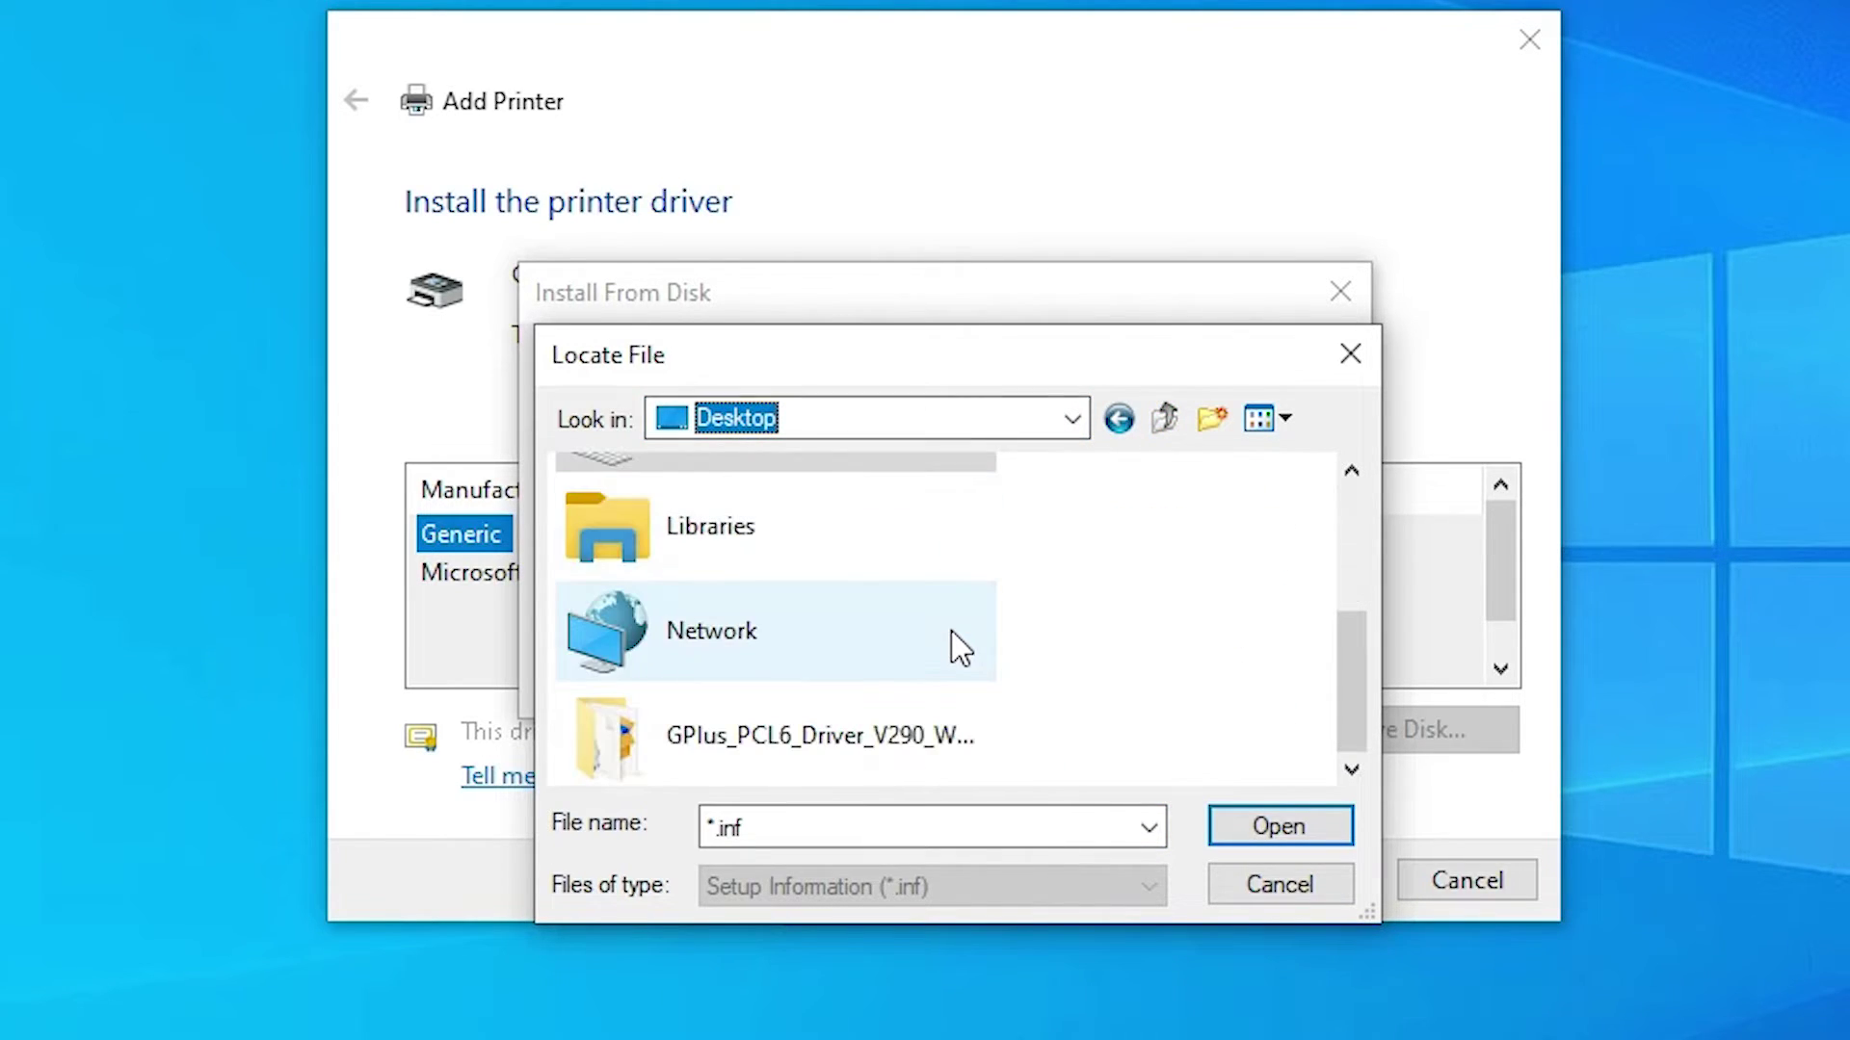
double_click(807, 749)
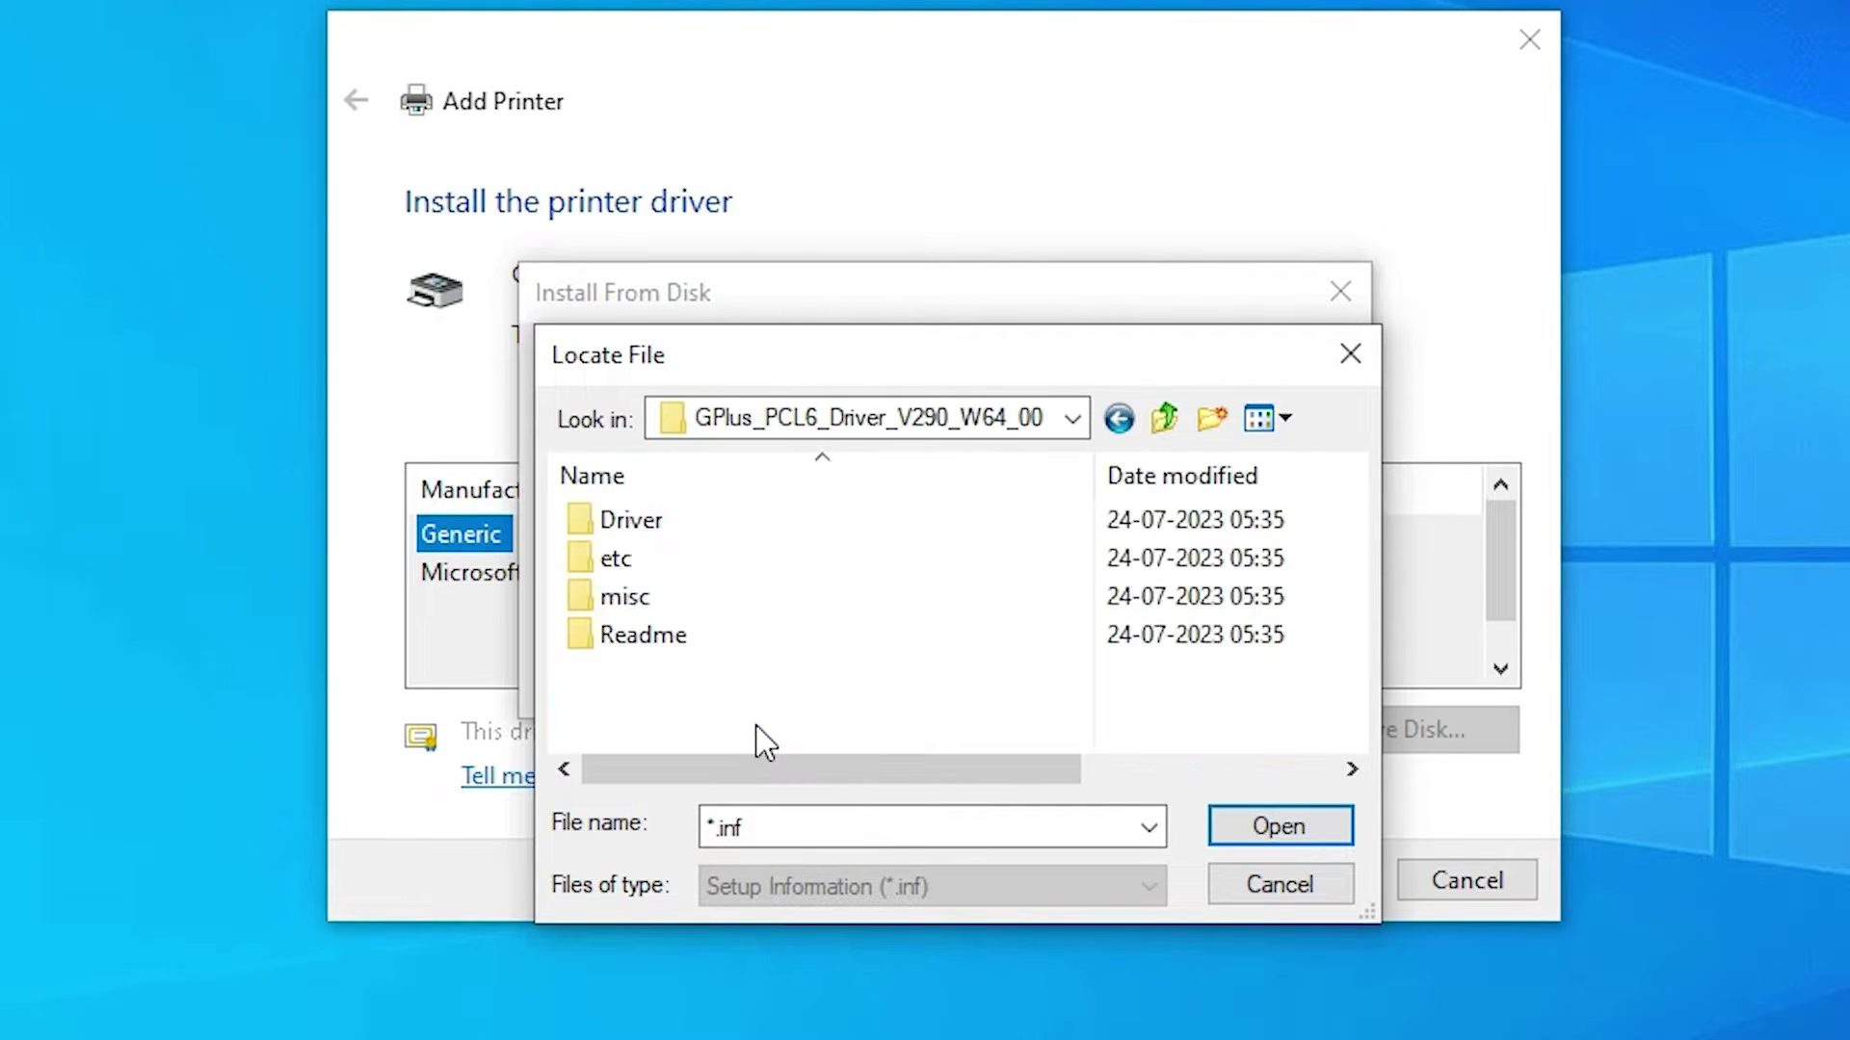
double_click(673, 522)
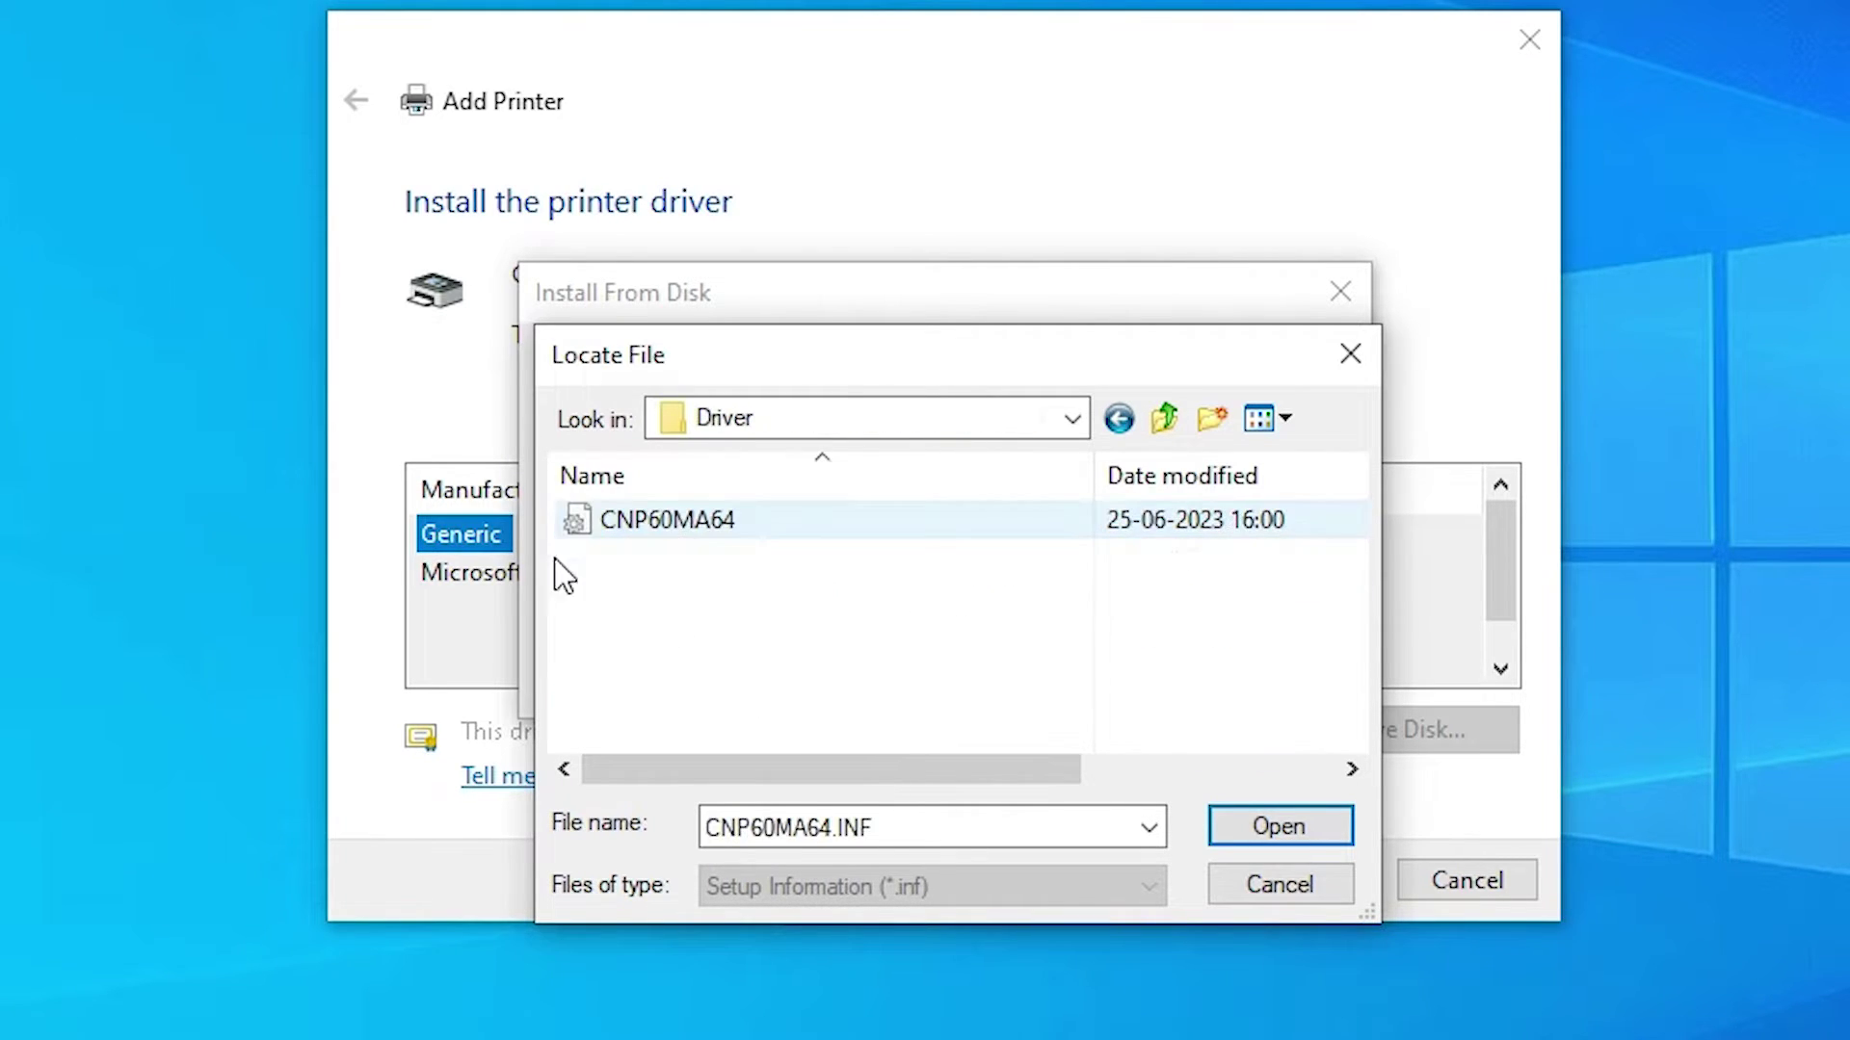
Load CNP60MA64.INF, select the Canon Generic Plus PCL6 driver and continue.
left_click(610, 525)
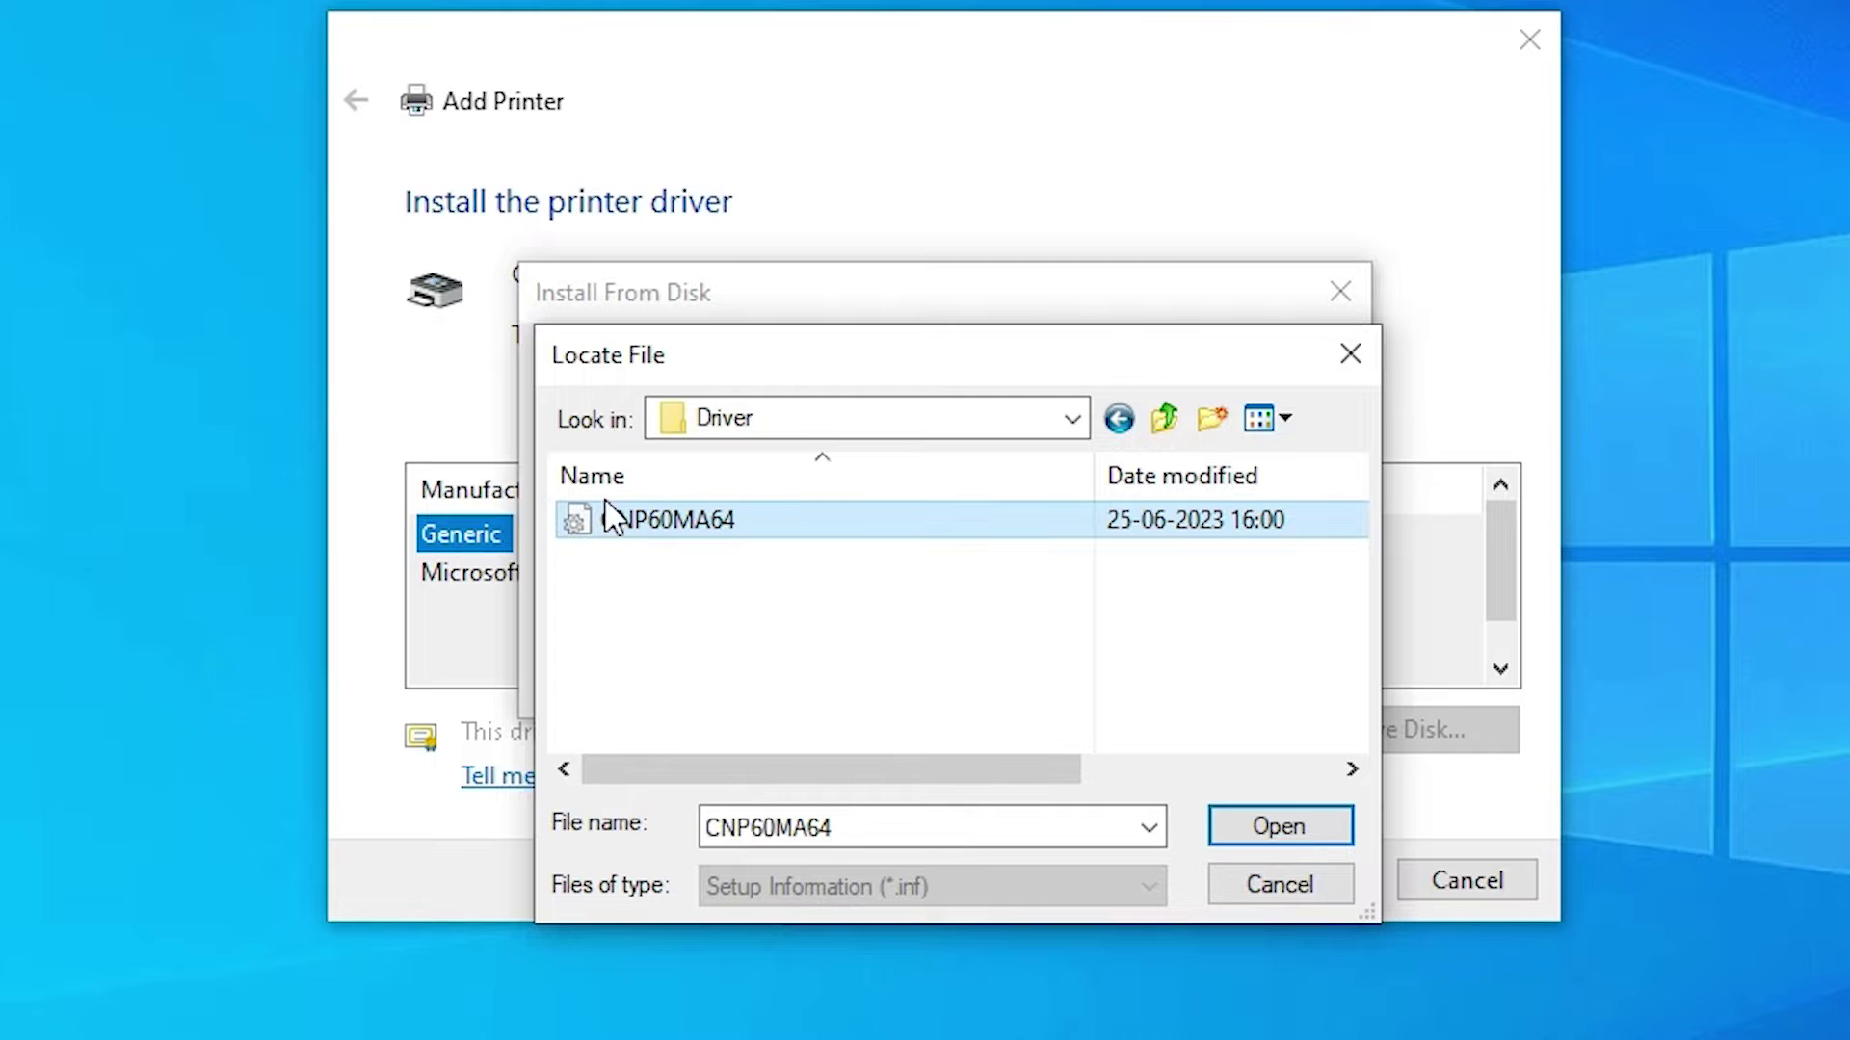
left_click(1277, 827)
left_click(1257, 399)
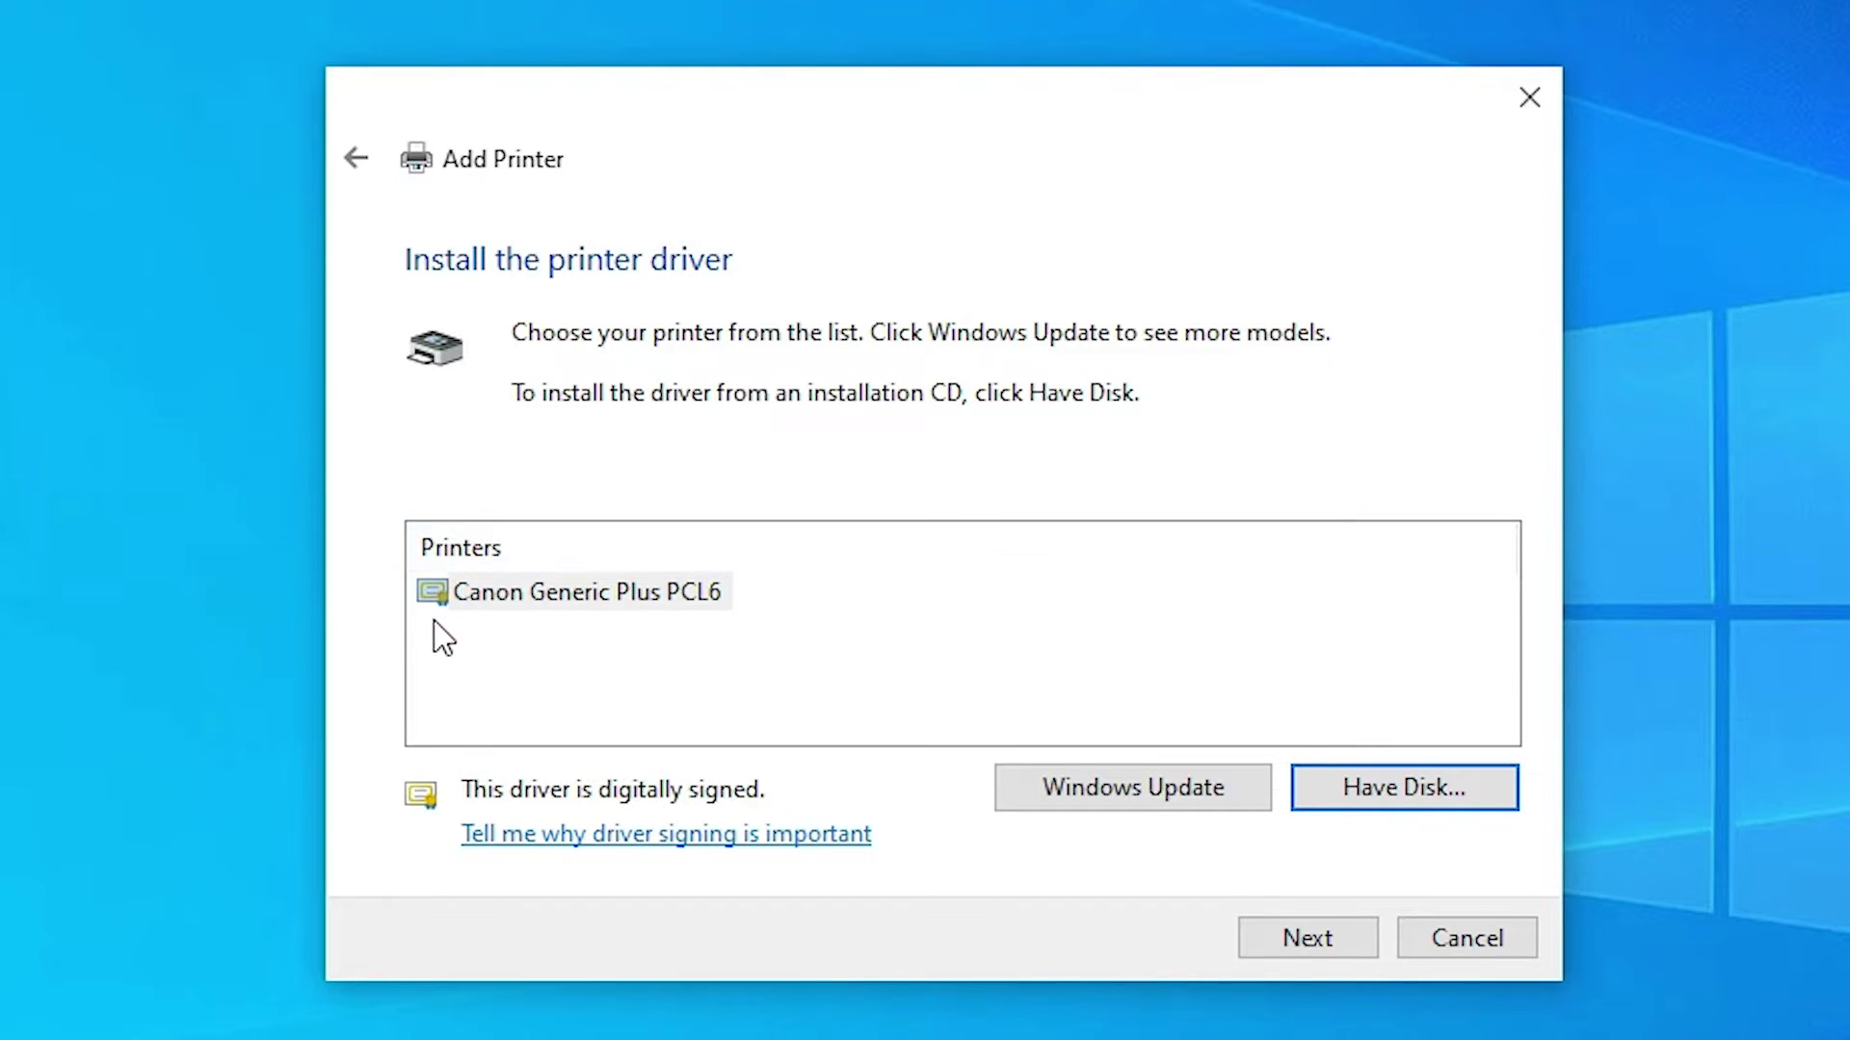
left_click(520, 592)
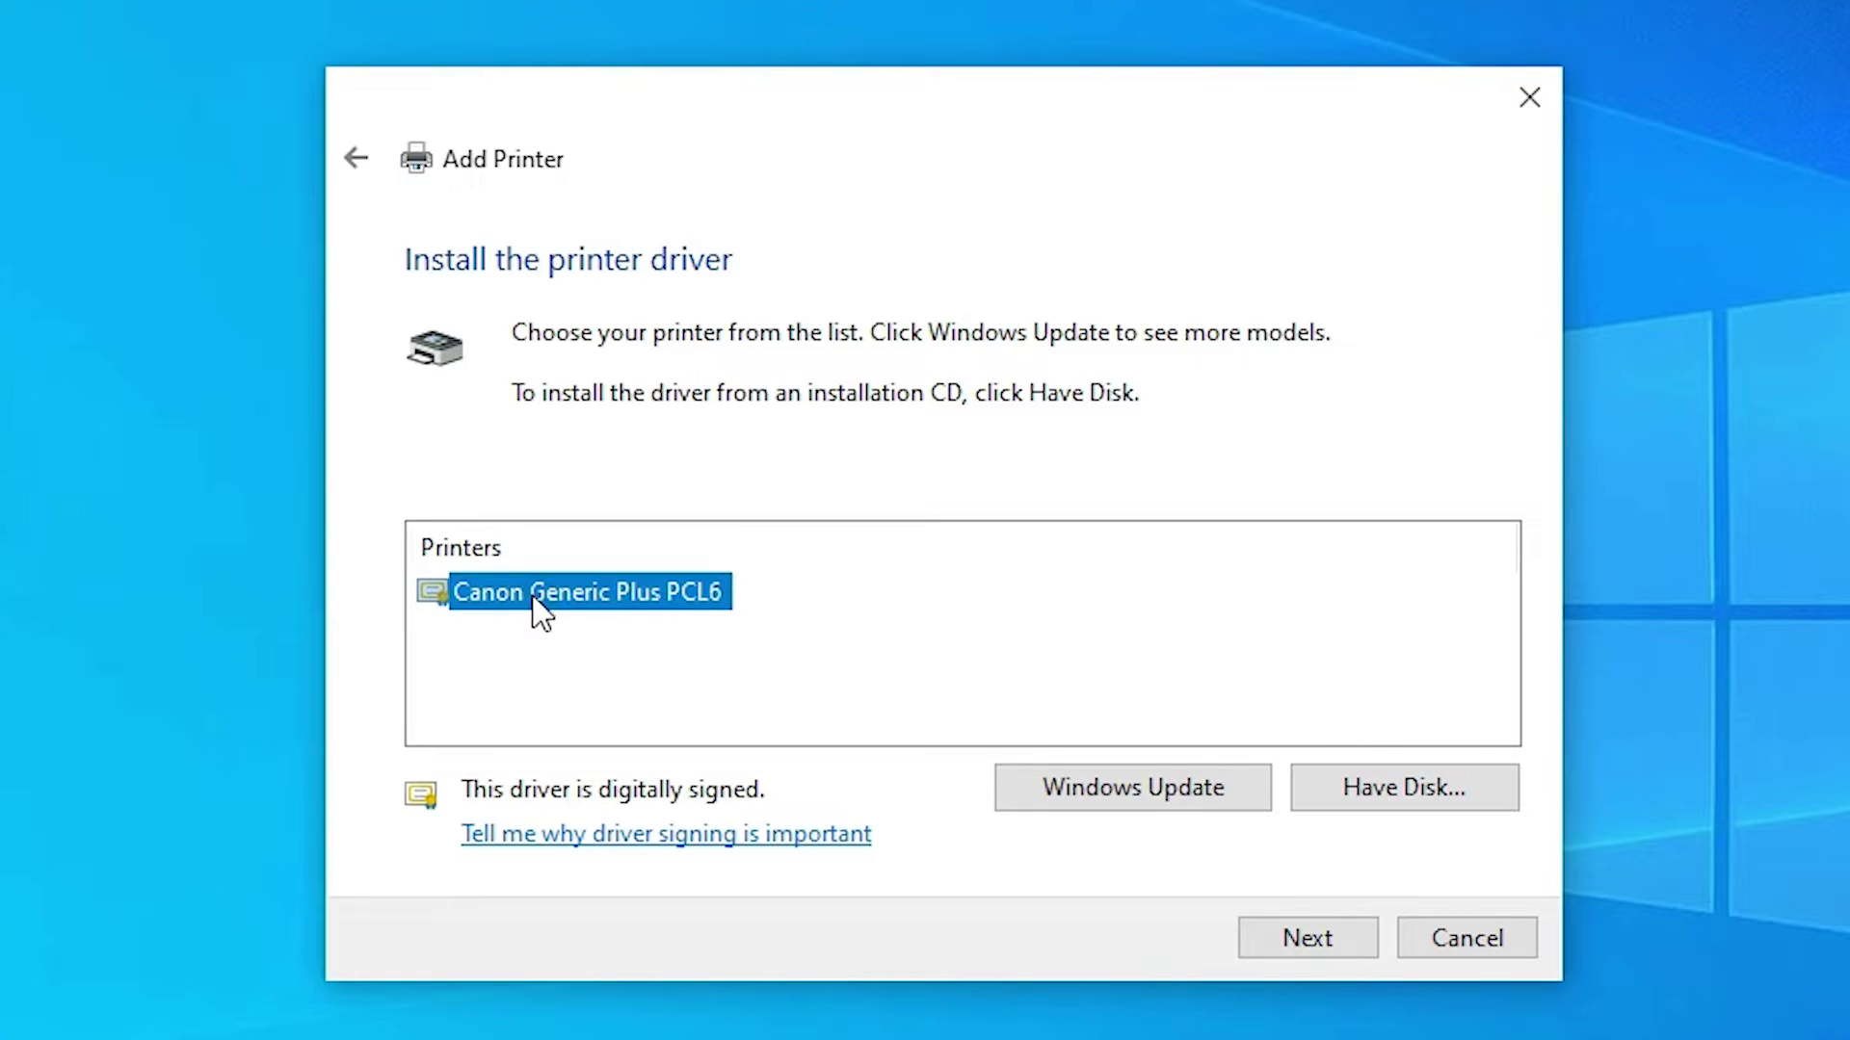
left_click(1291, 940)
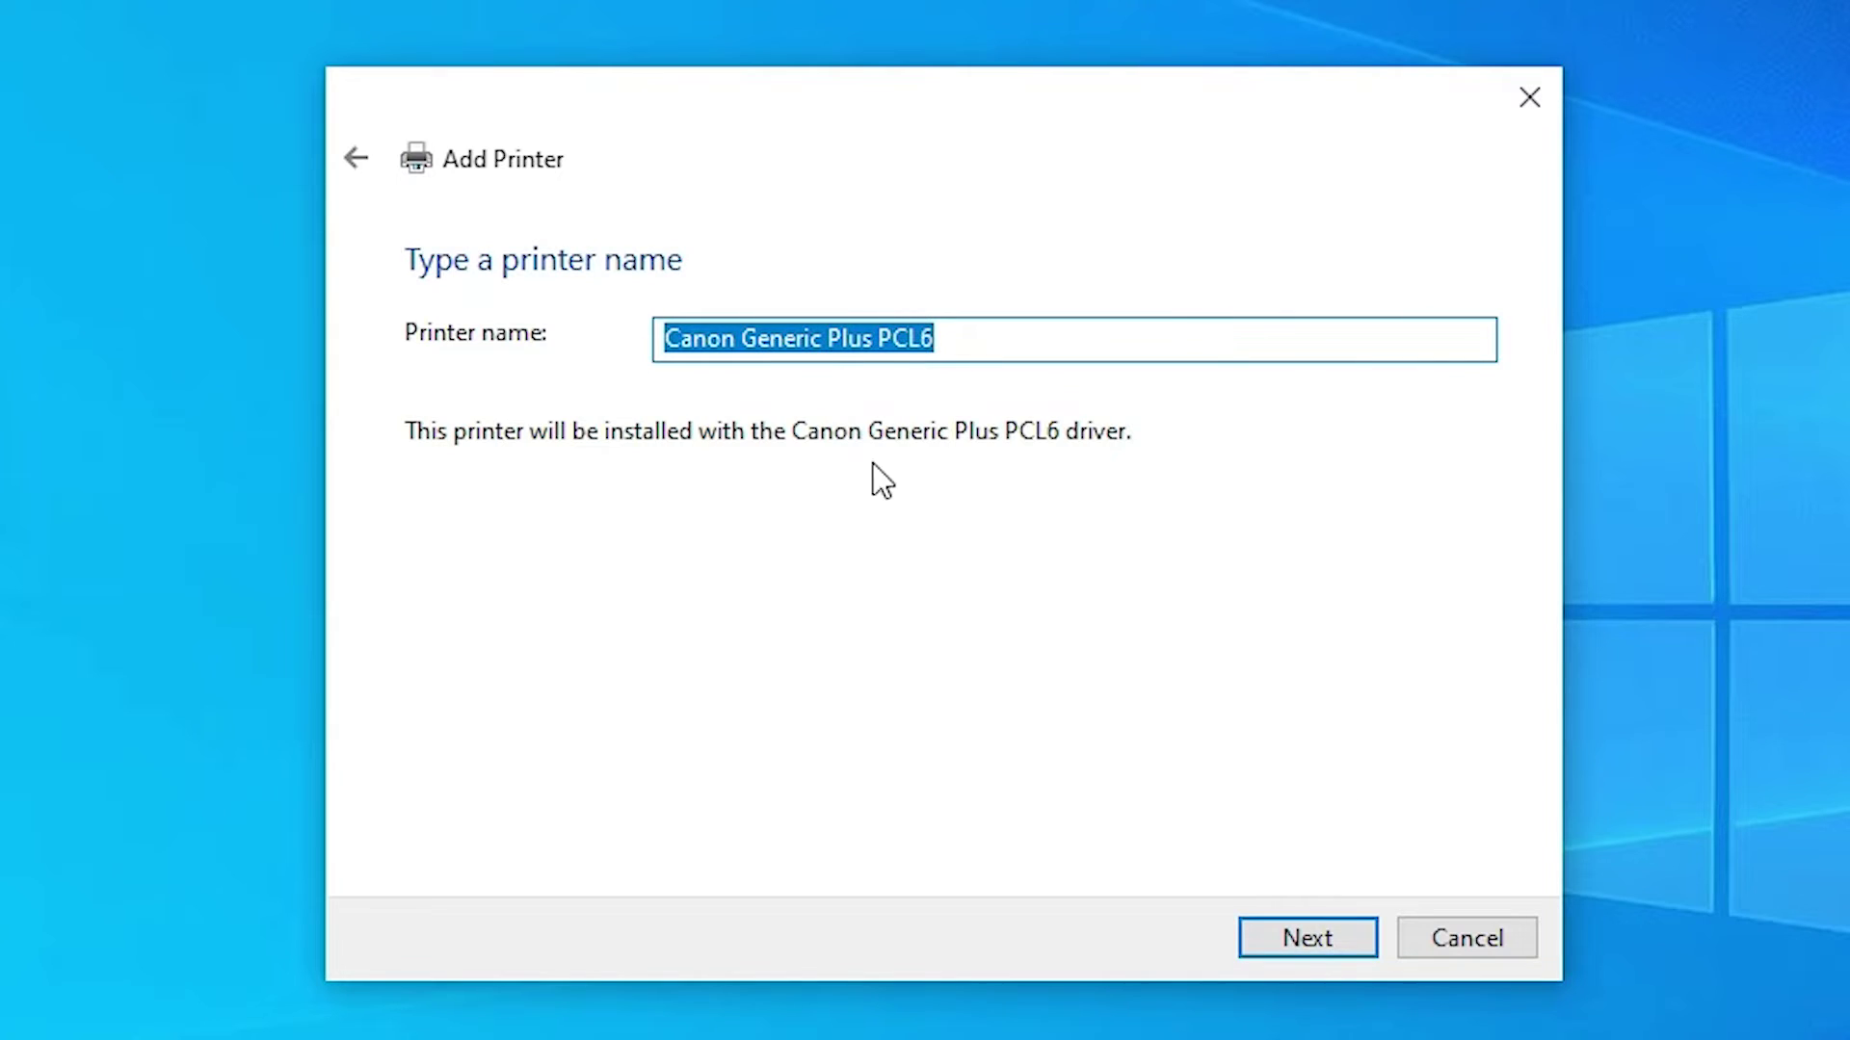
Name the printer 'canon imageclass mf244dw' and install it.
left_click(975, 343)
left_click_drag(975, 343, 285, 325)
type("canon imageclass mf244dw printer driver")
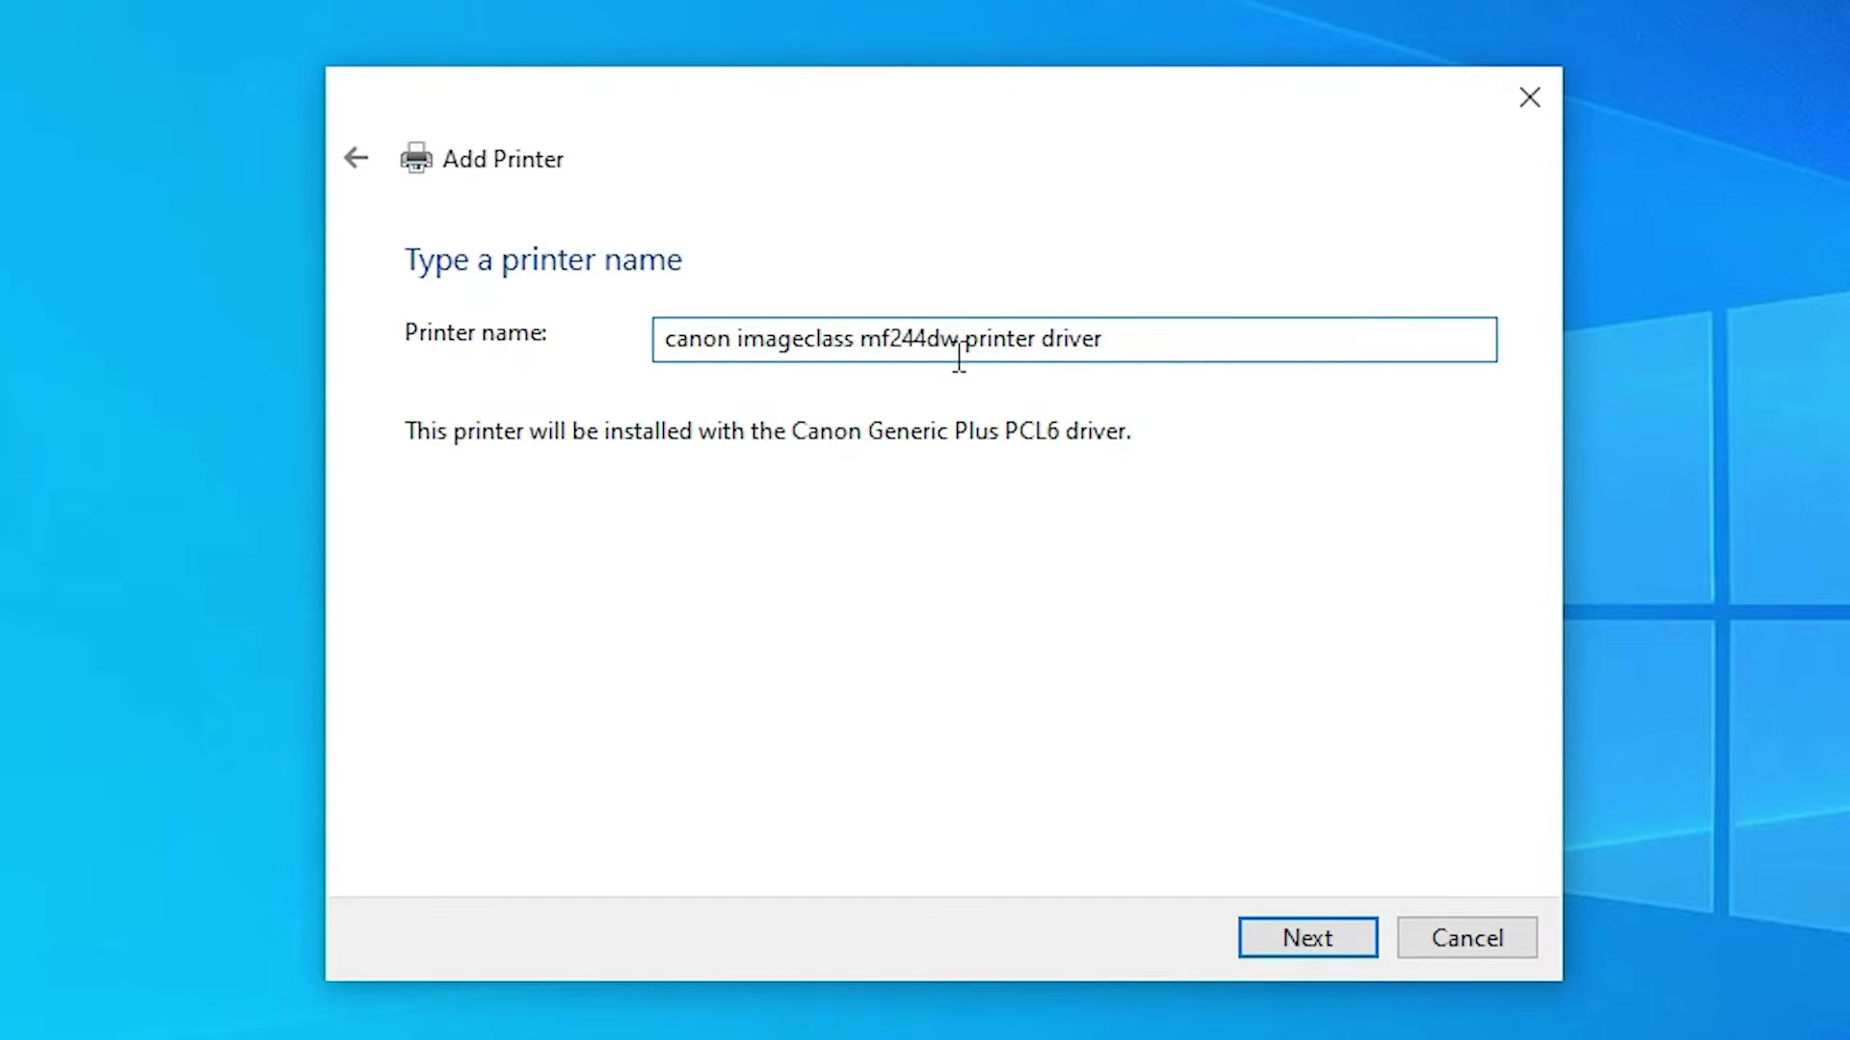
left_click_drag(975, 339, 1191, 343)
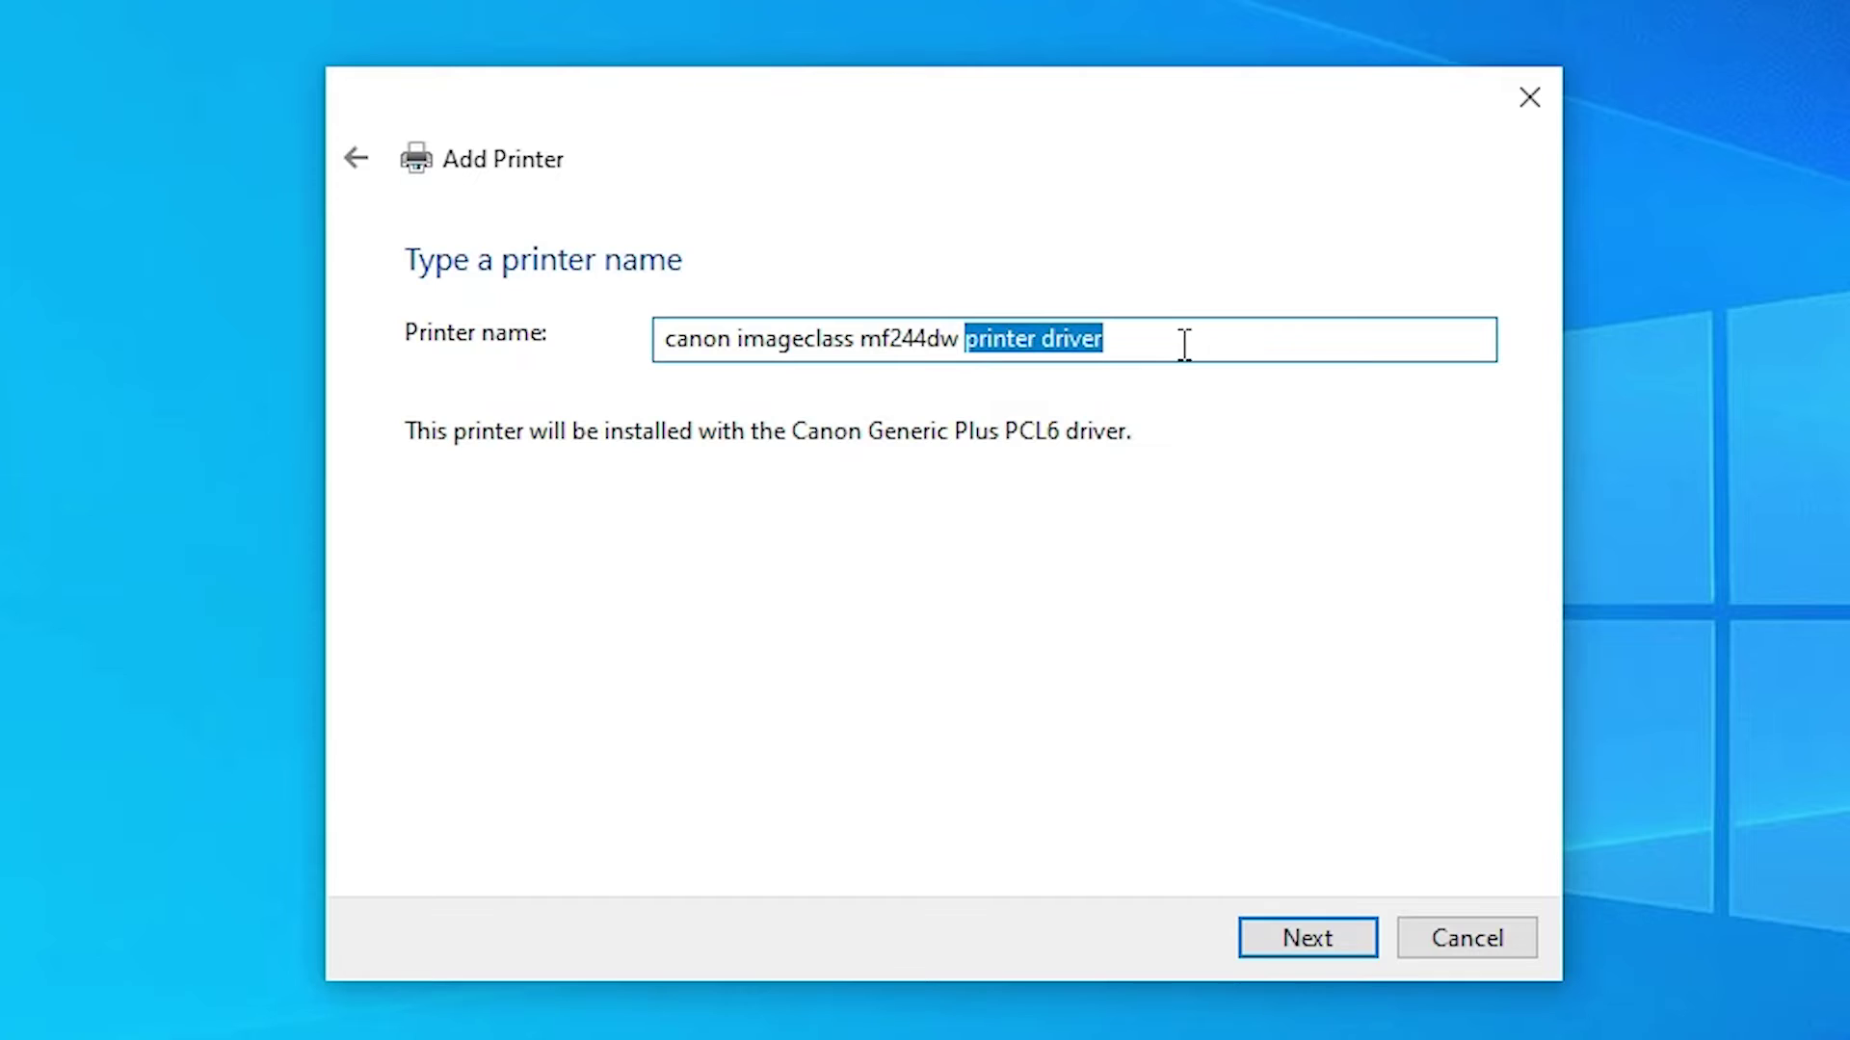
key("BackSpace")
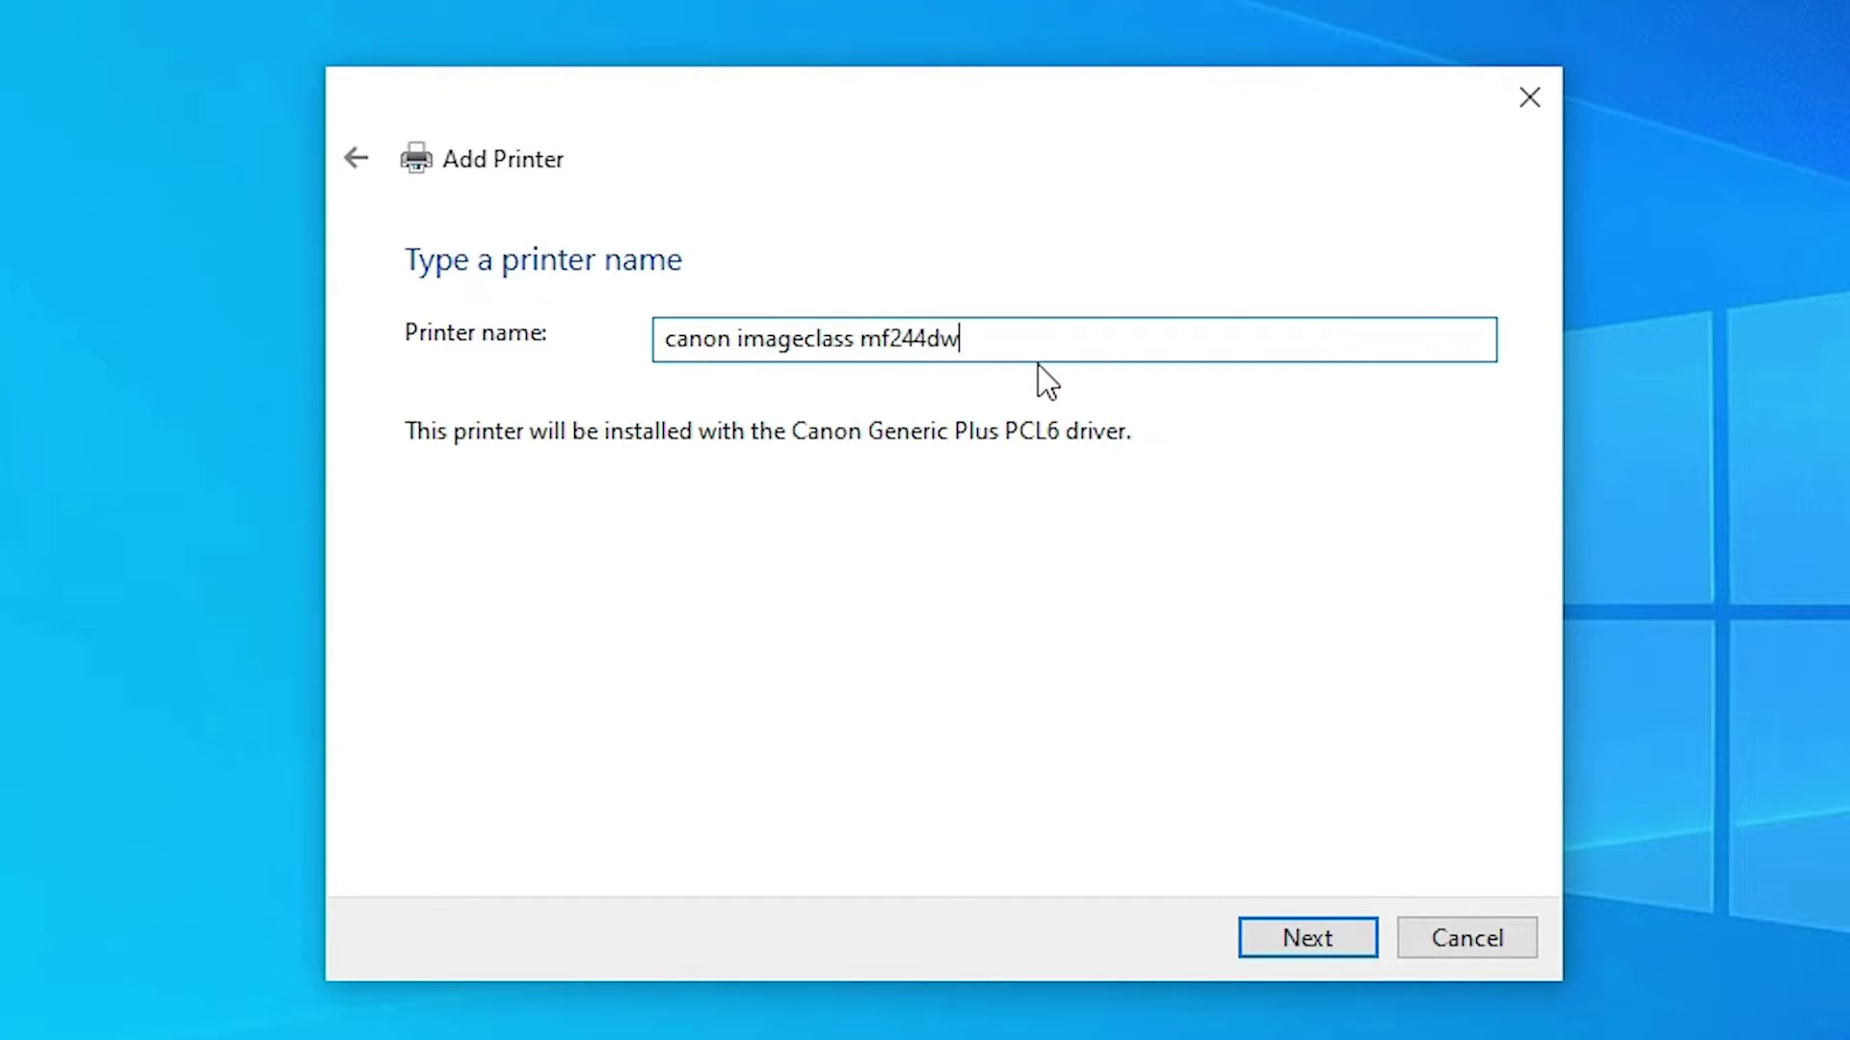
left_click(1264, 933)
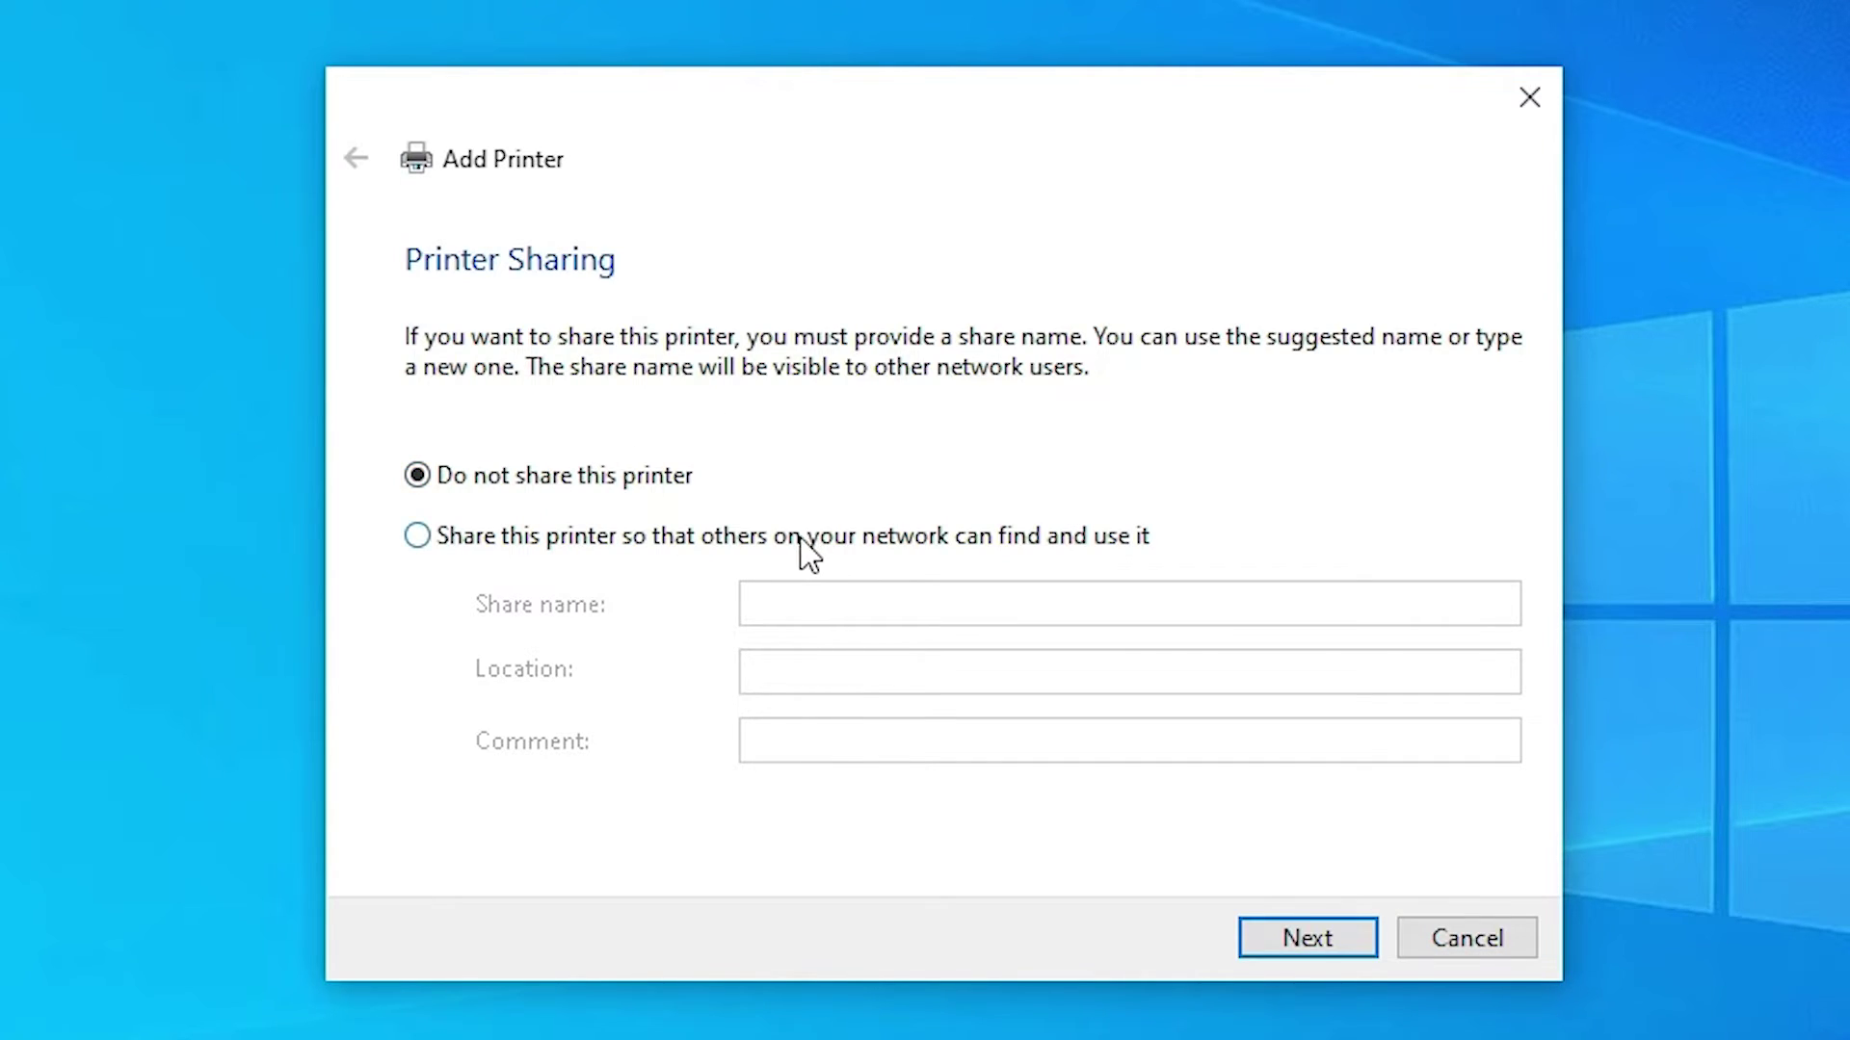
Keep canon imageclass mf244dw set to 'Do not share this printer' and complete adding it.
left_click(555, 540)
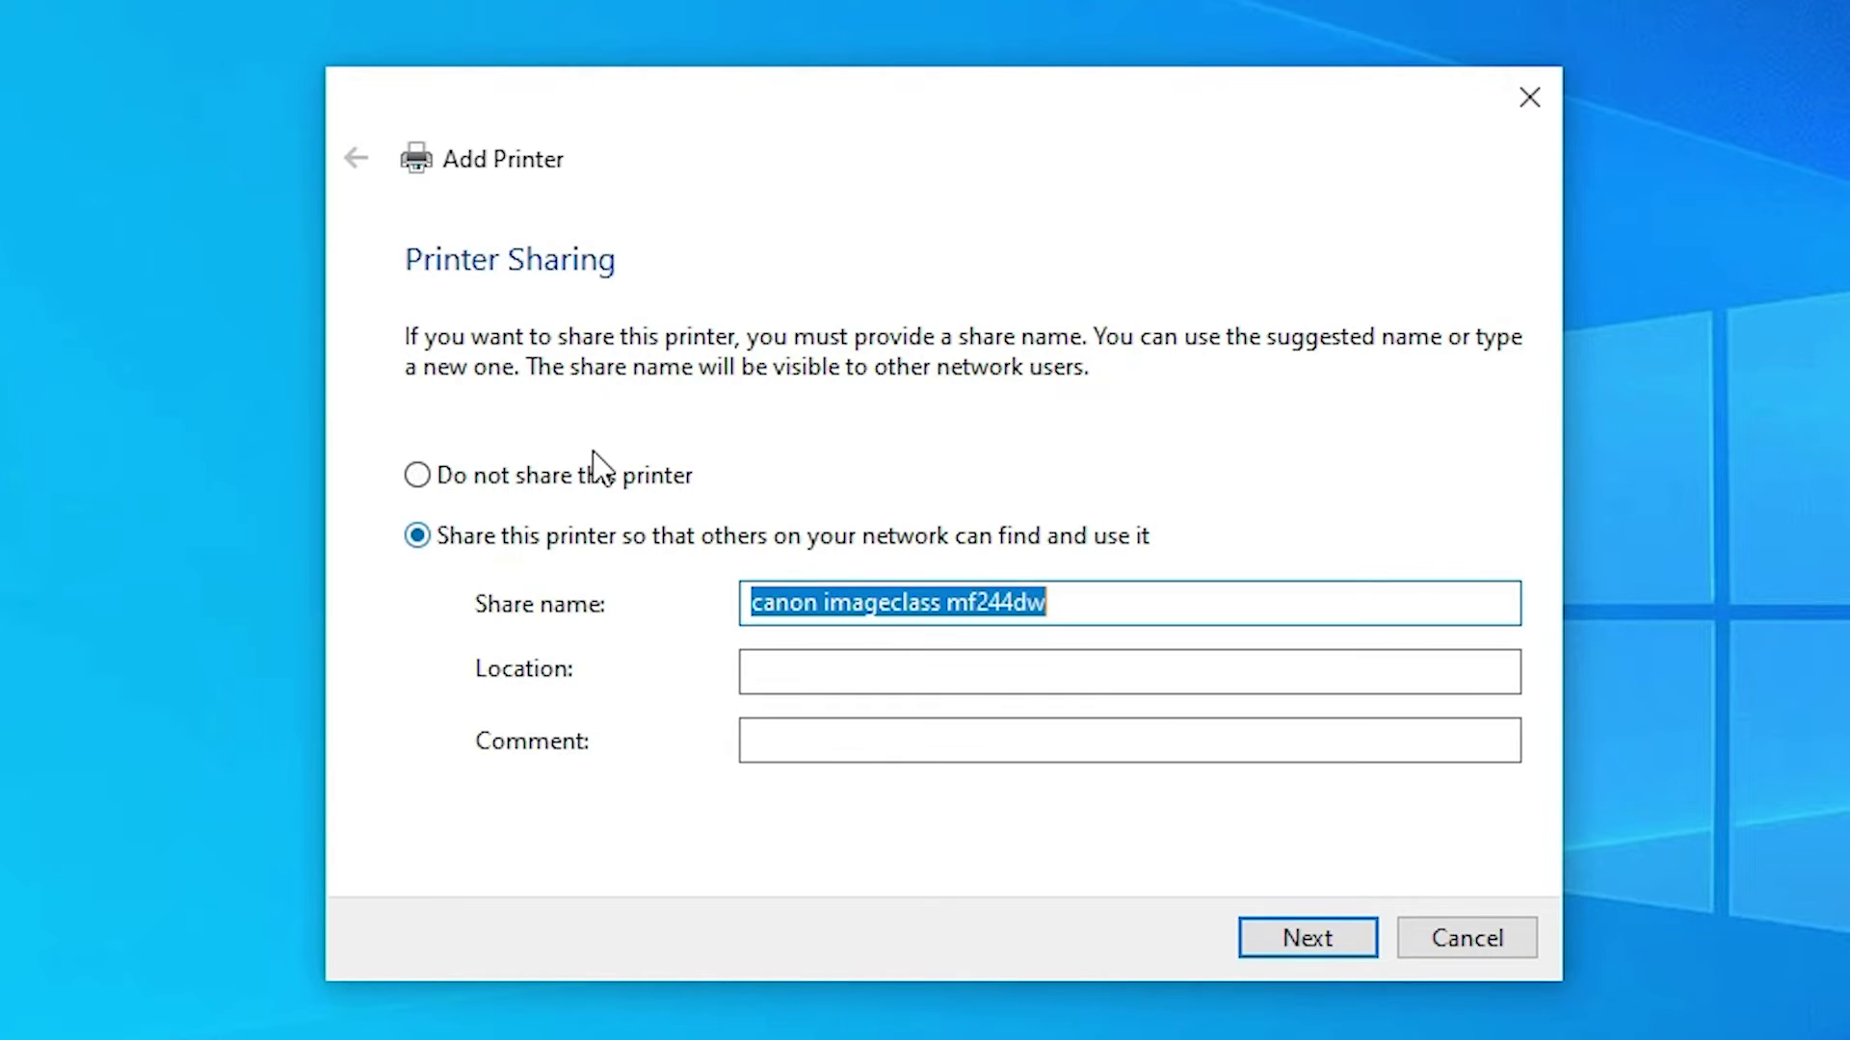
left_click(560, 486)
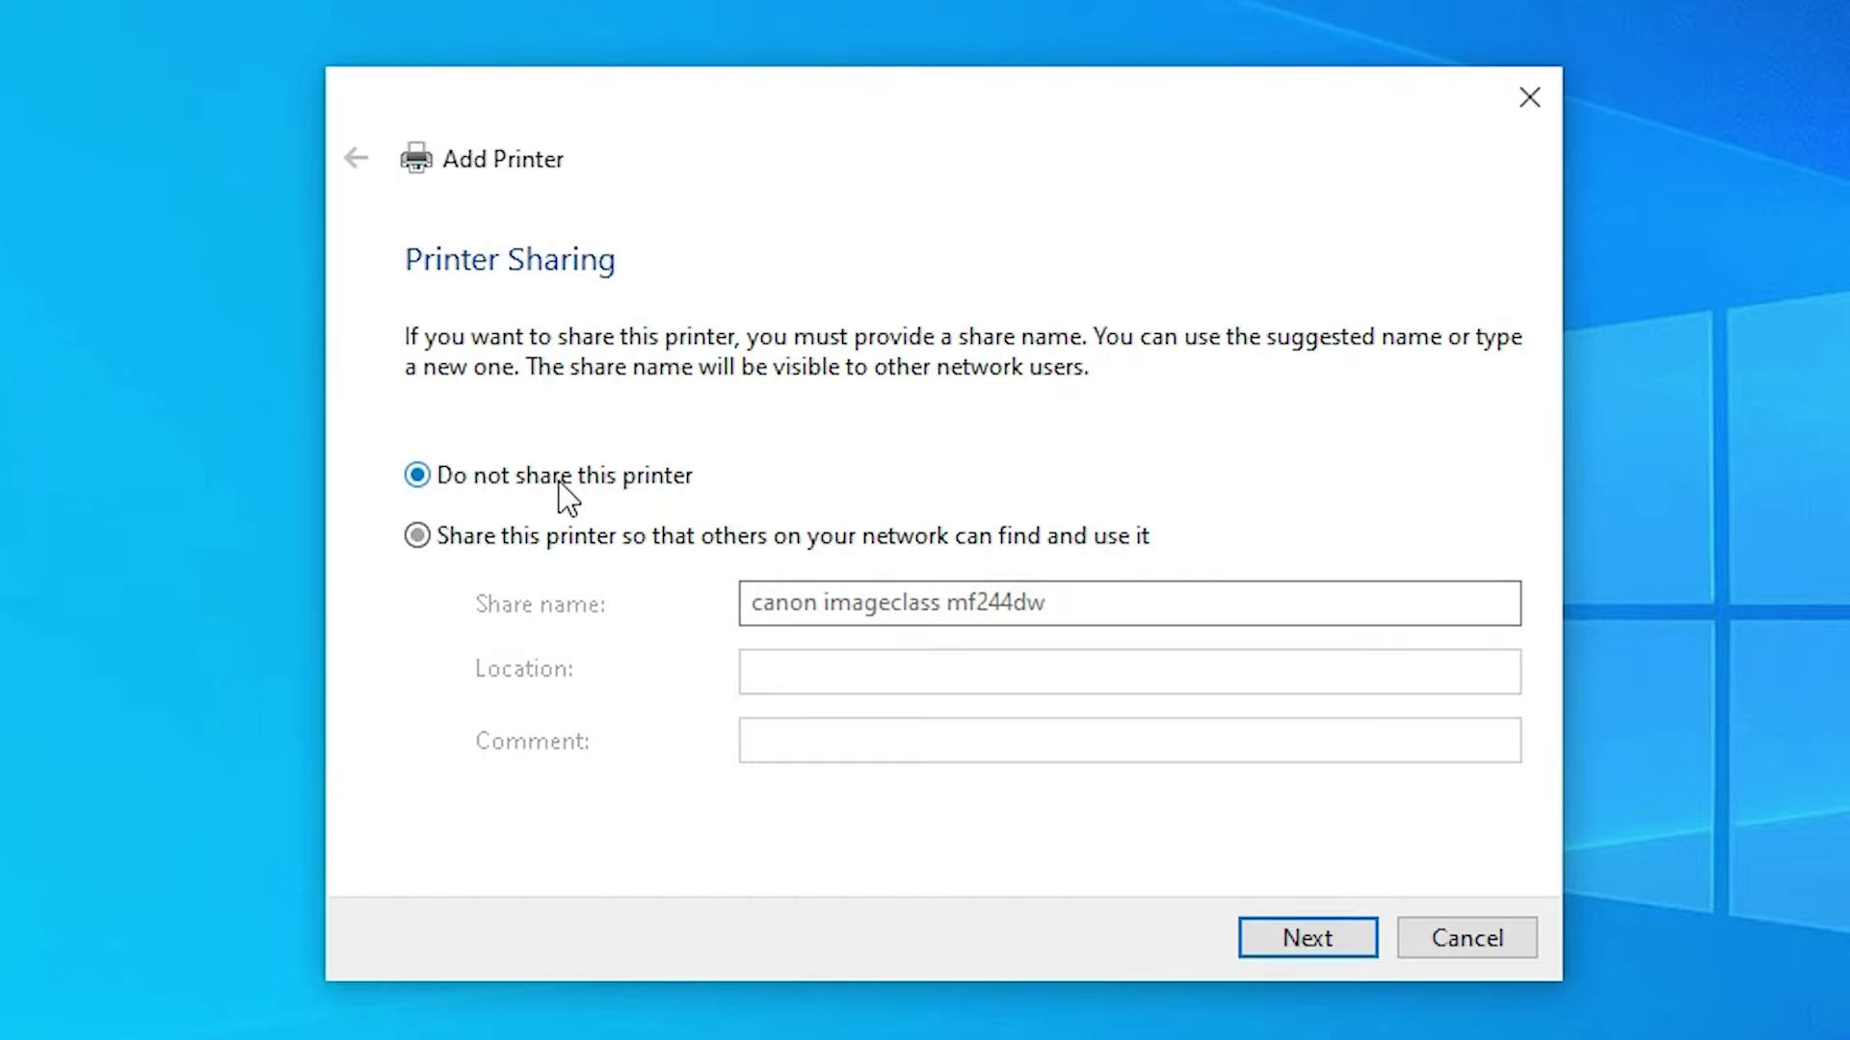
left_click(1351, 942)
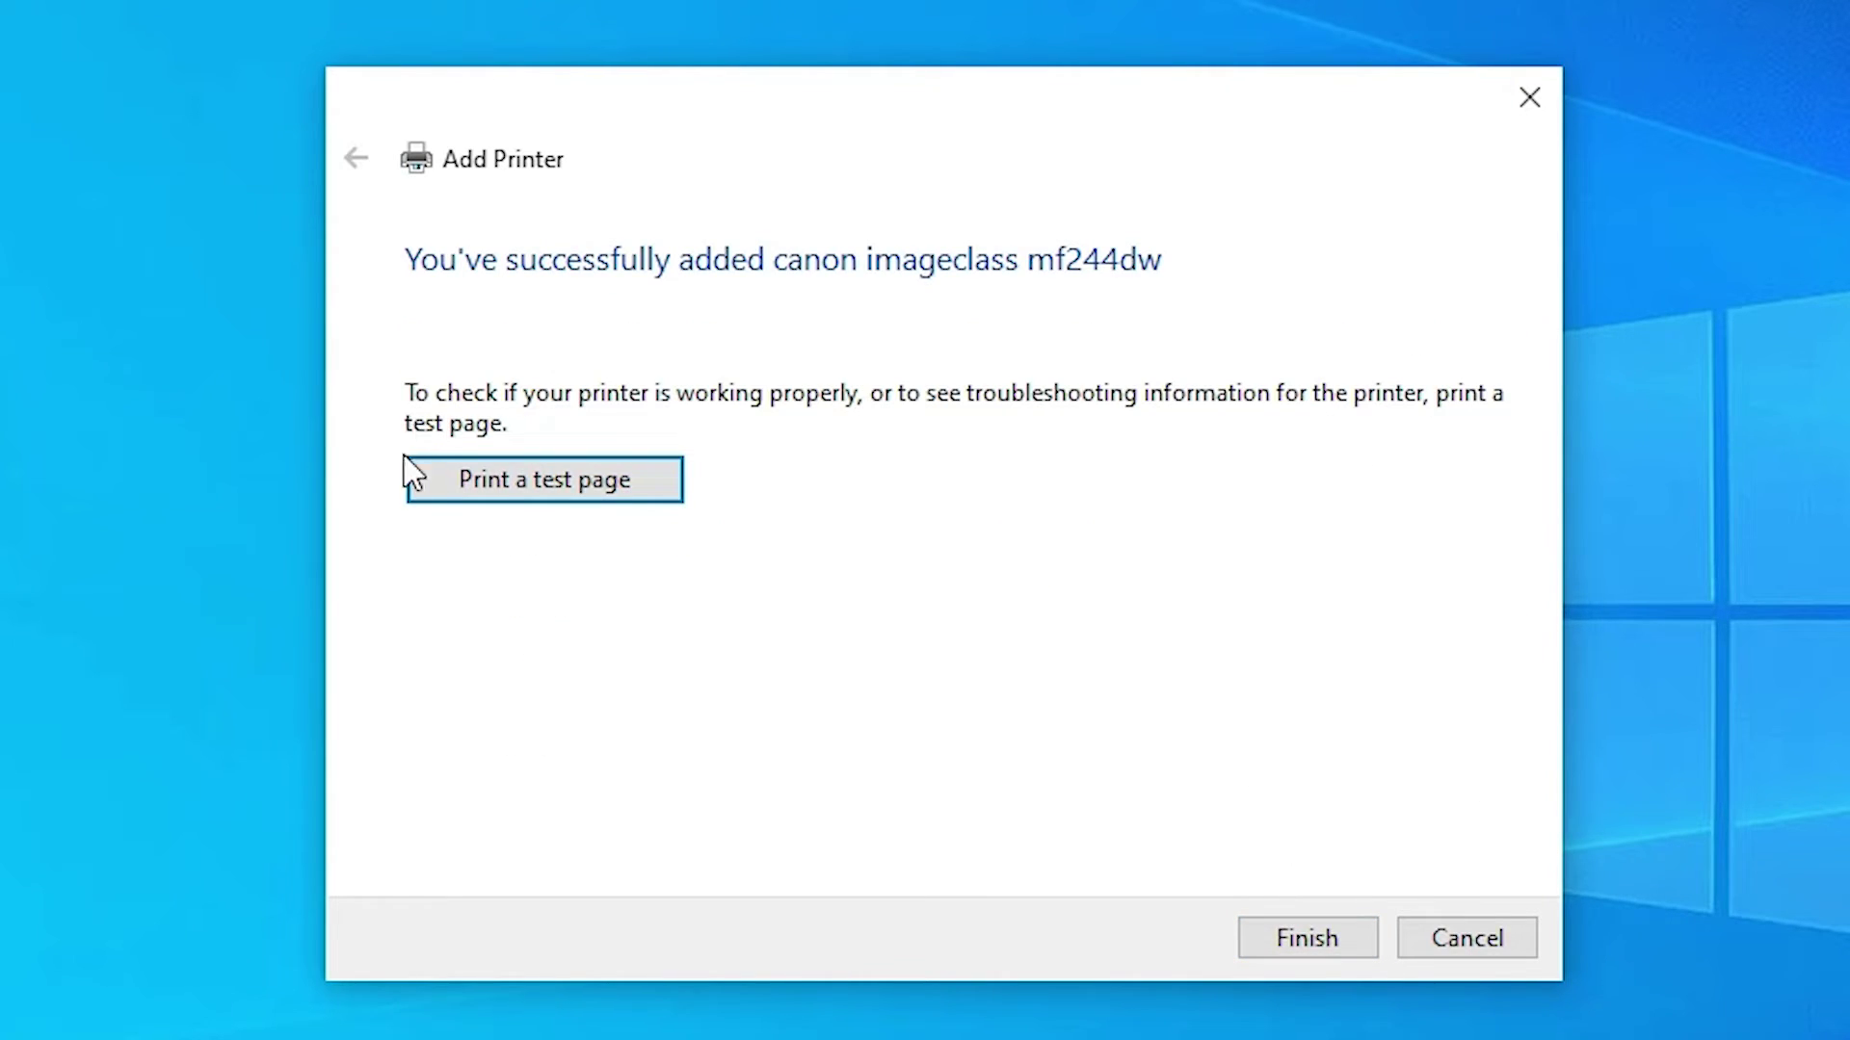
Finish the Add Printer wizard for canon imageclass mf244dw, returning to the desktop.
left_click(632, 499)
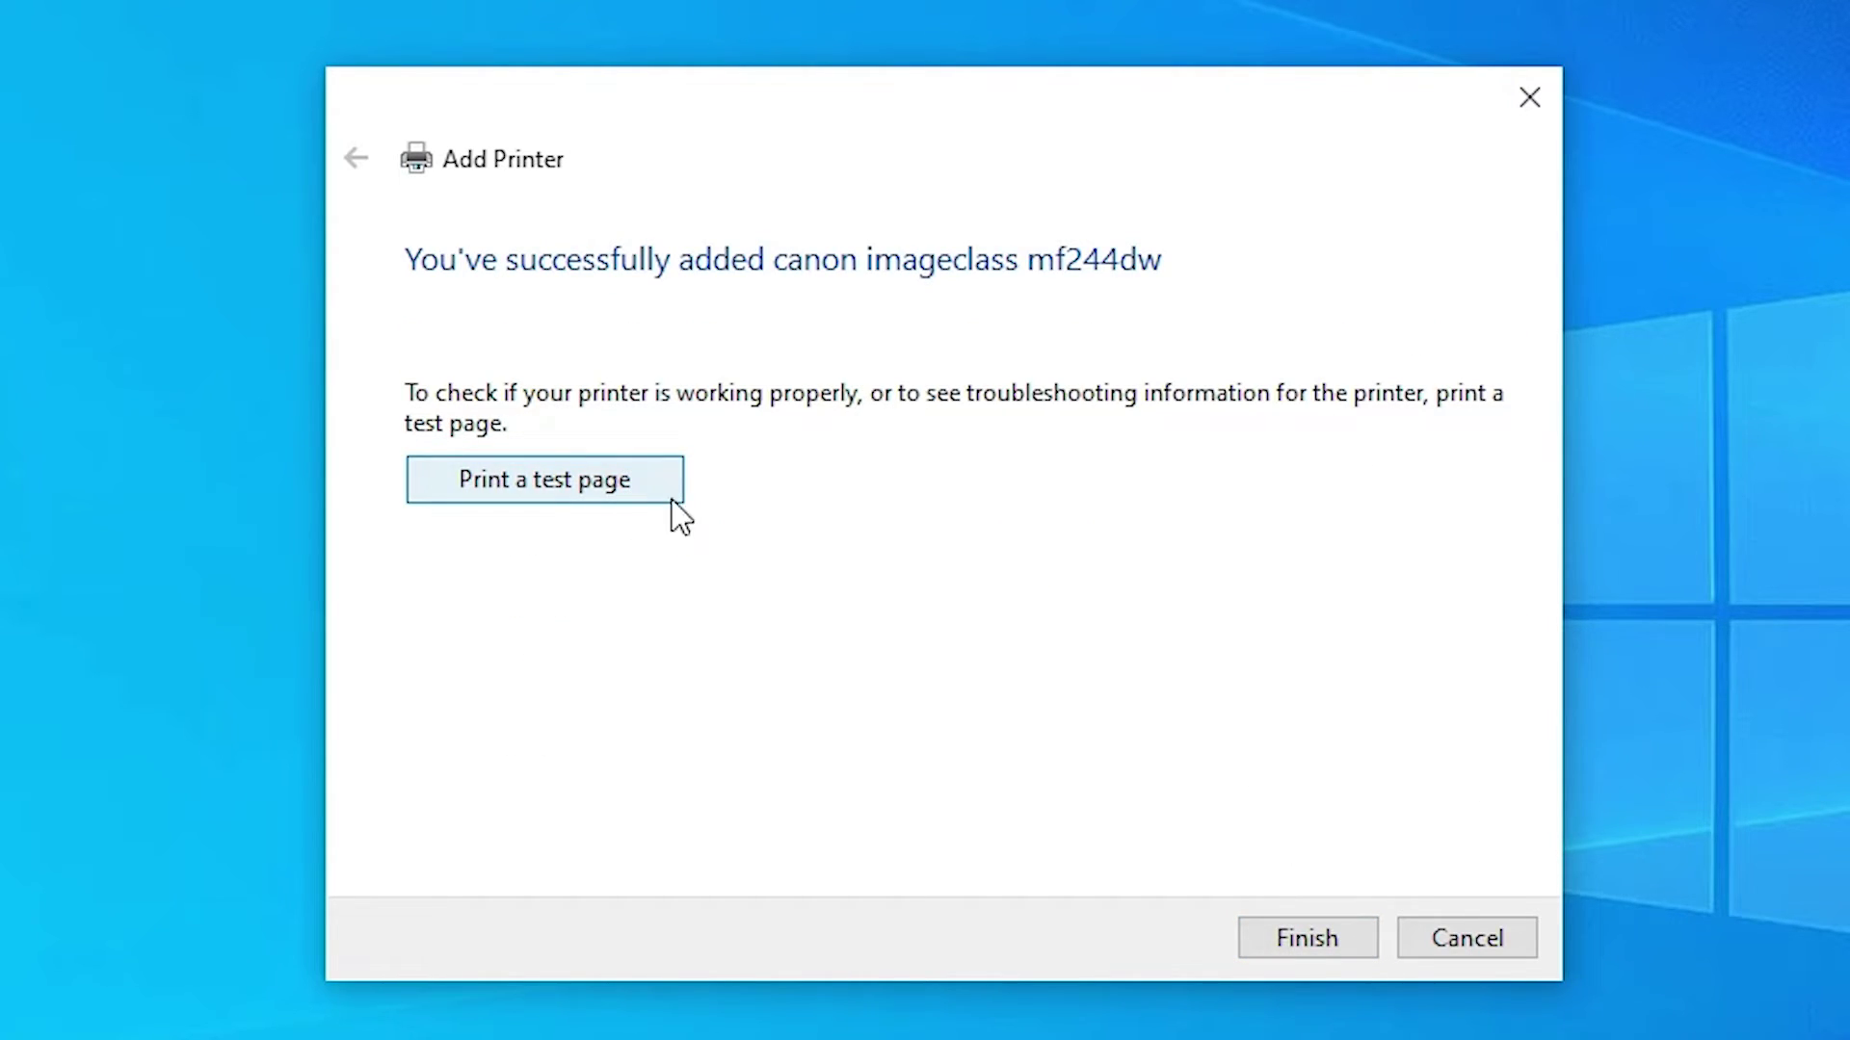
left_click(1310, 930)
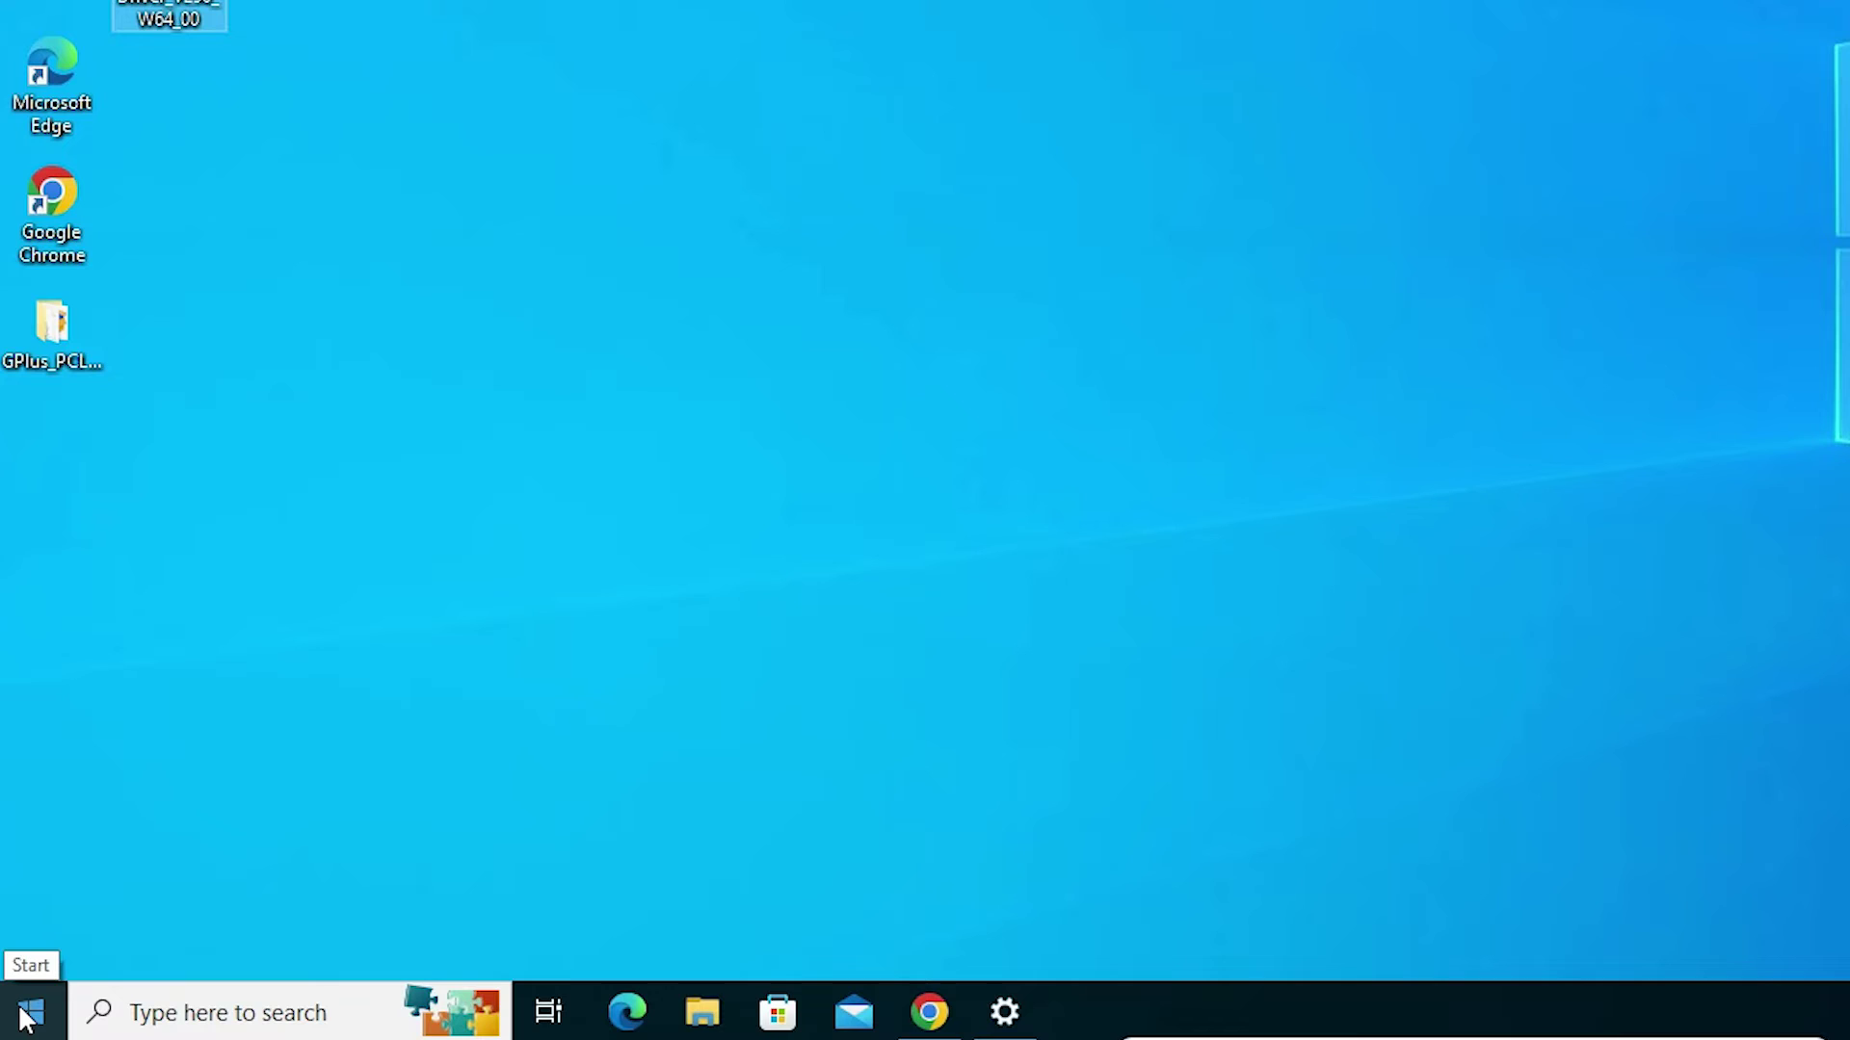
Search 'pr' to view the Printers & scanners settings, then close them.
left_click(29, 1017)
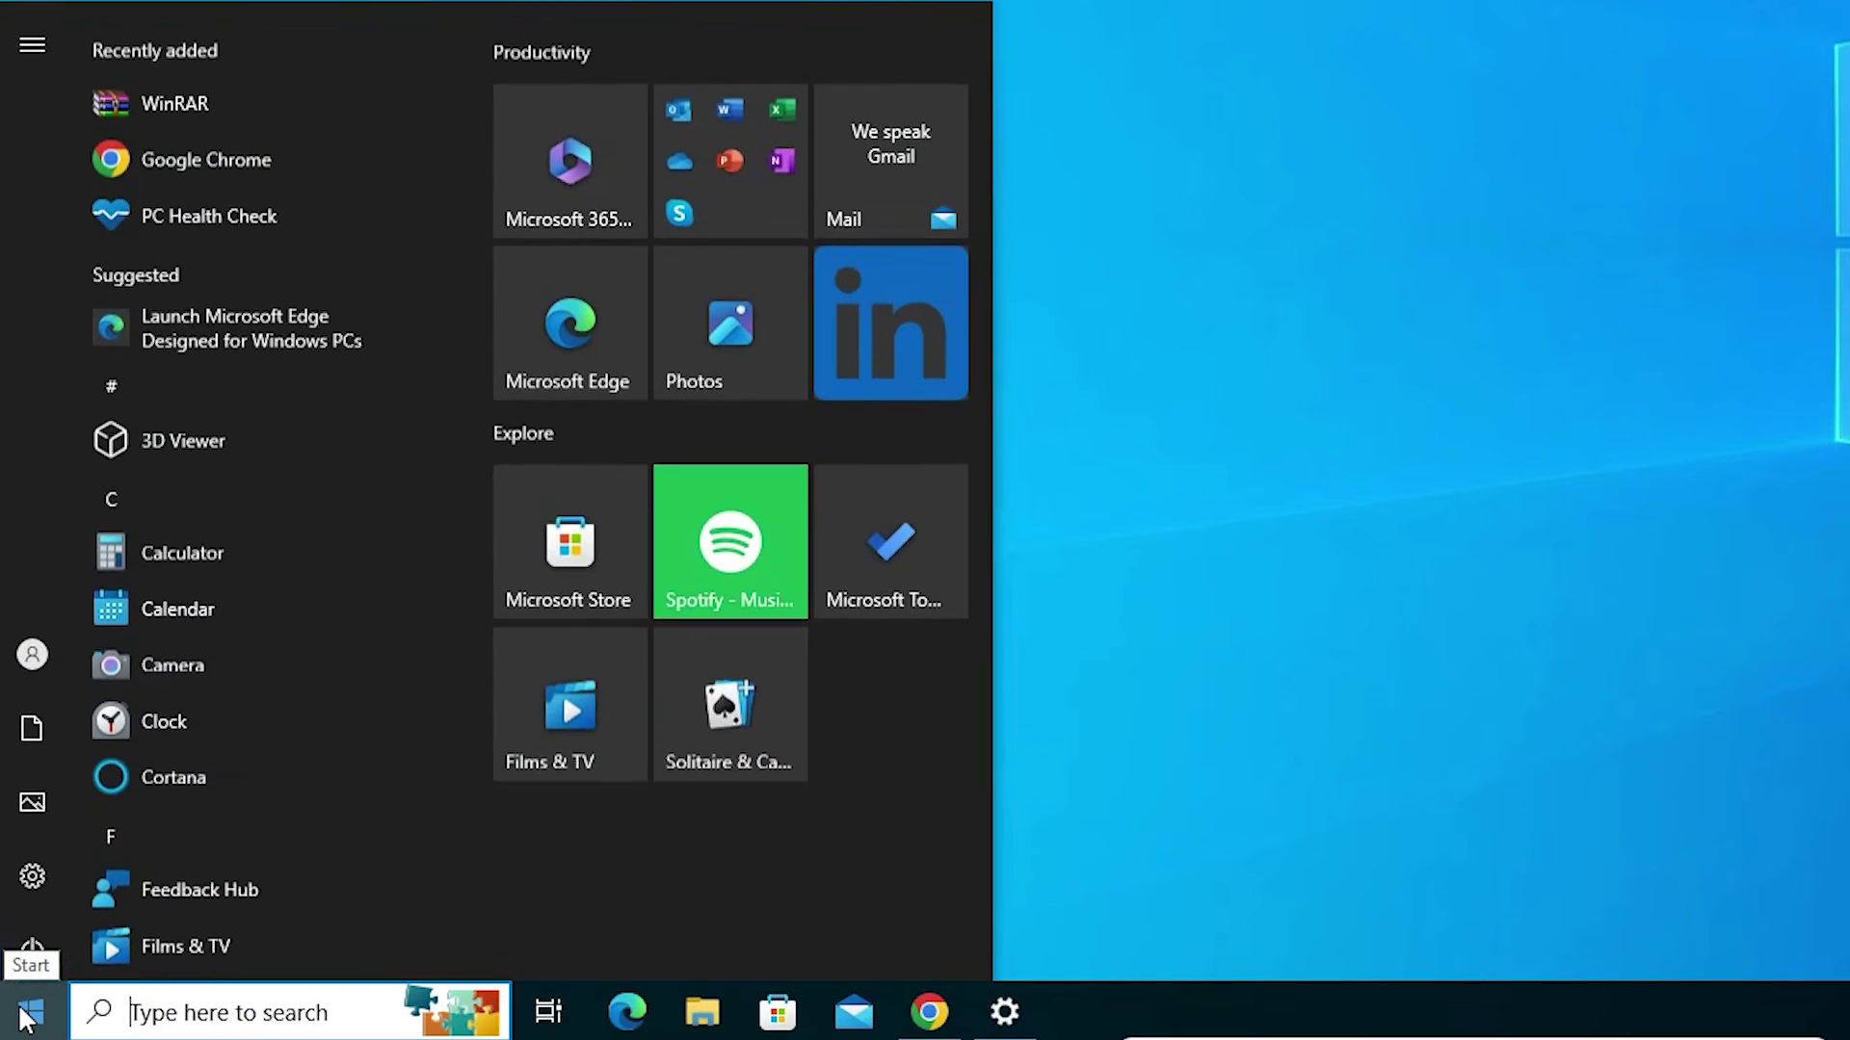
type("pr")
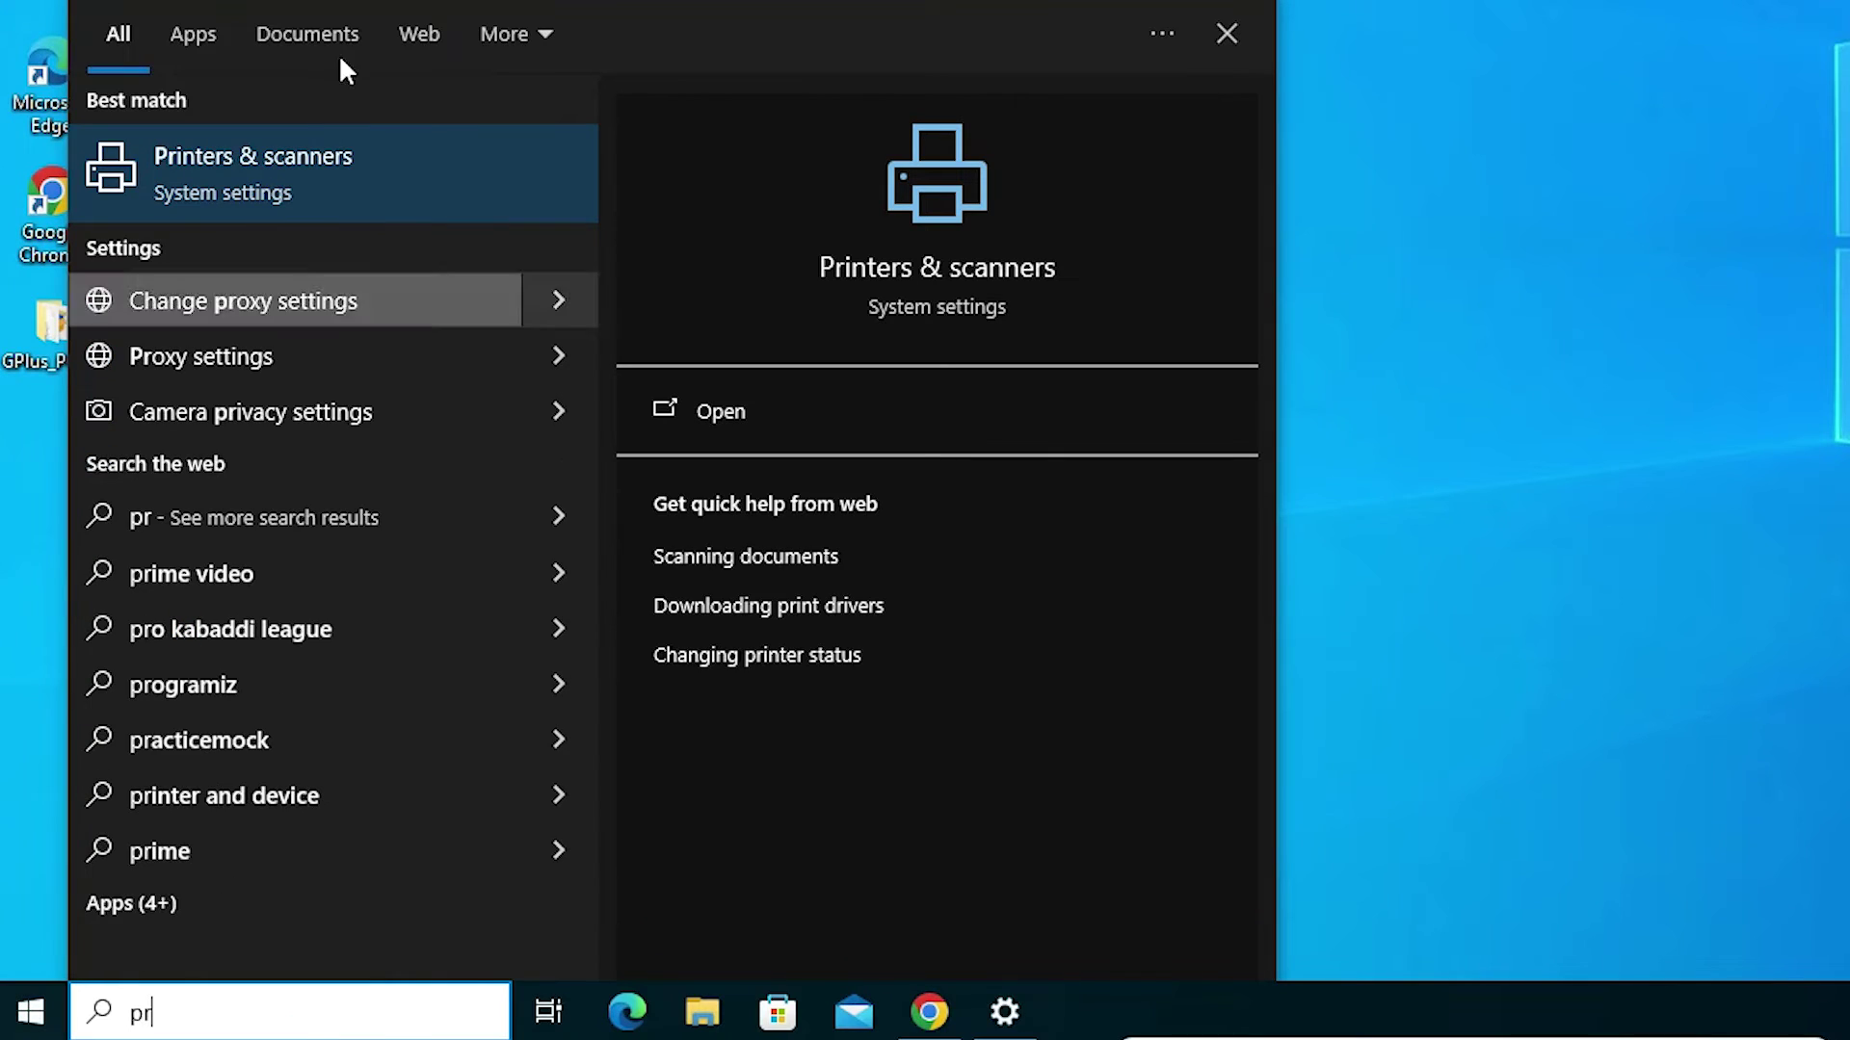
left_click(289, 165)
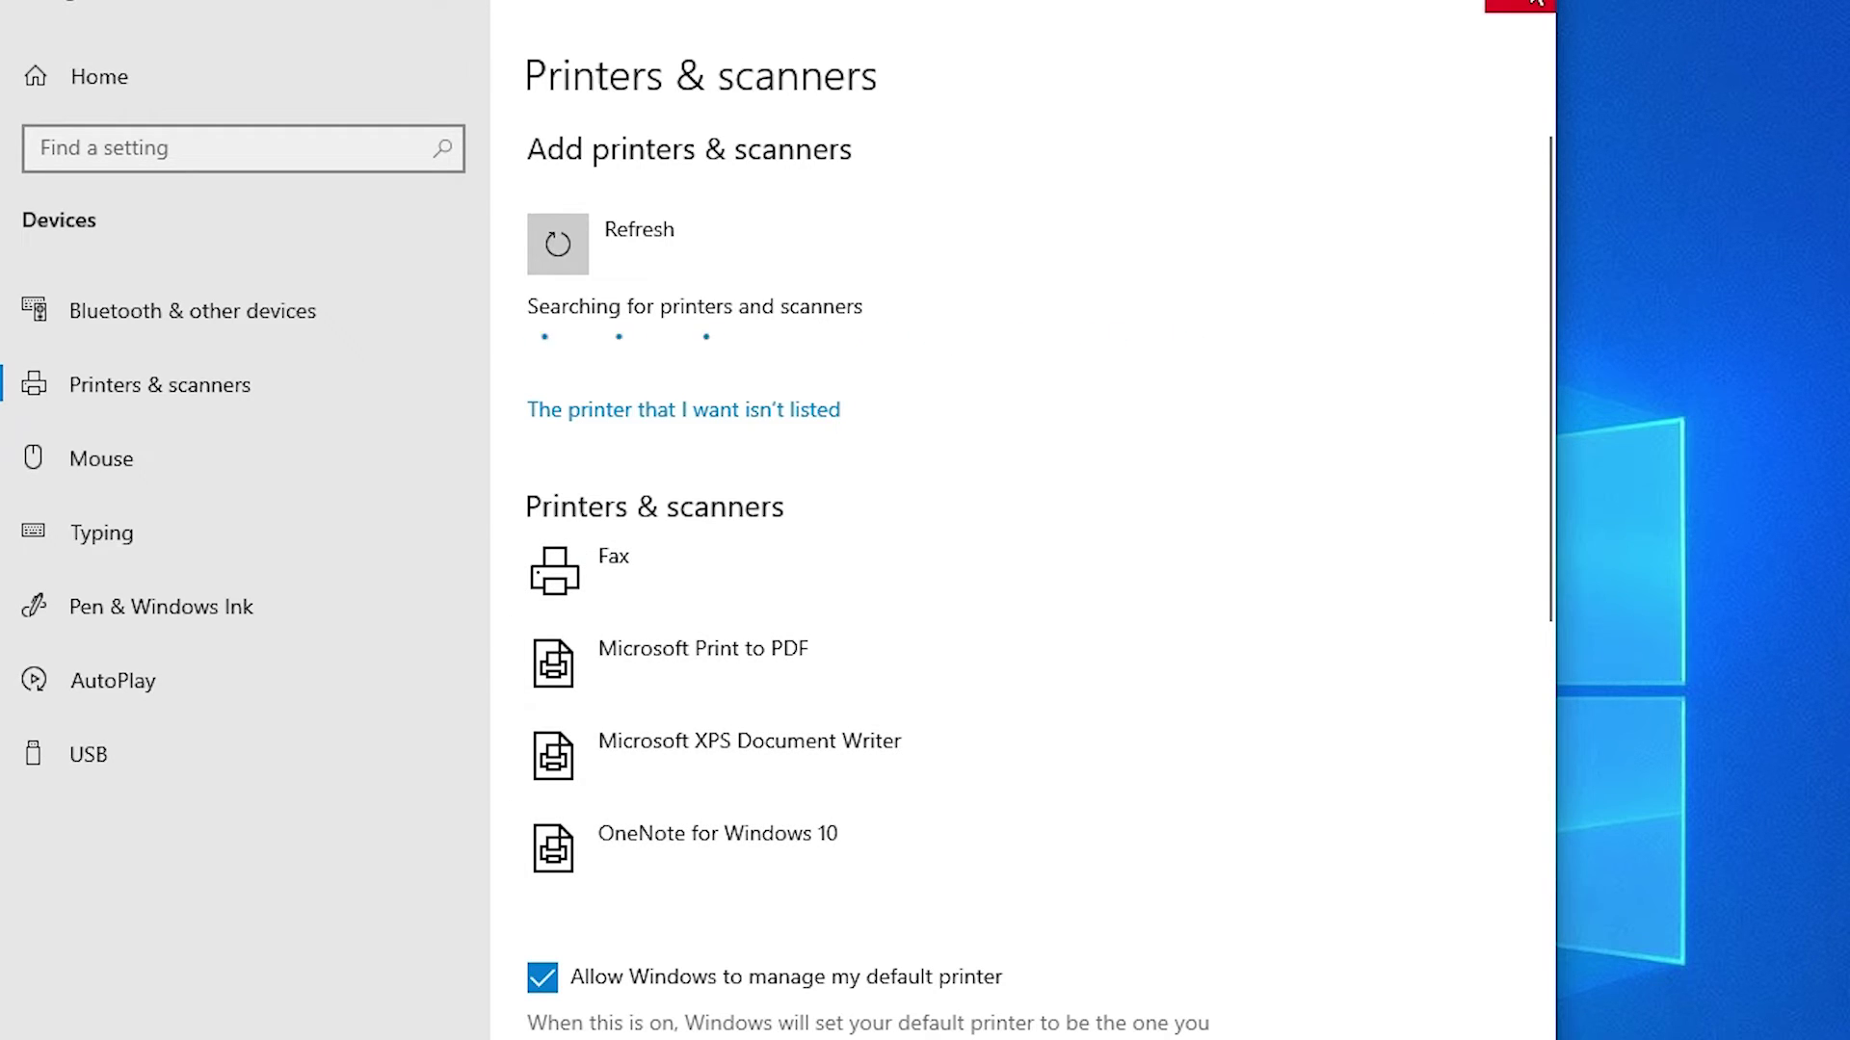
left_click(1535, 2)
Restart the computer from the Start menu's power options.
left_click(33, 1008)
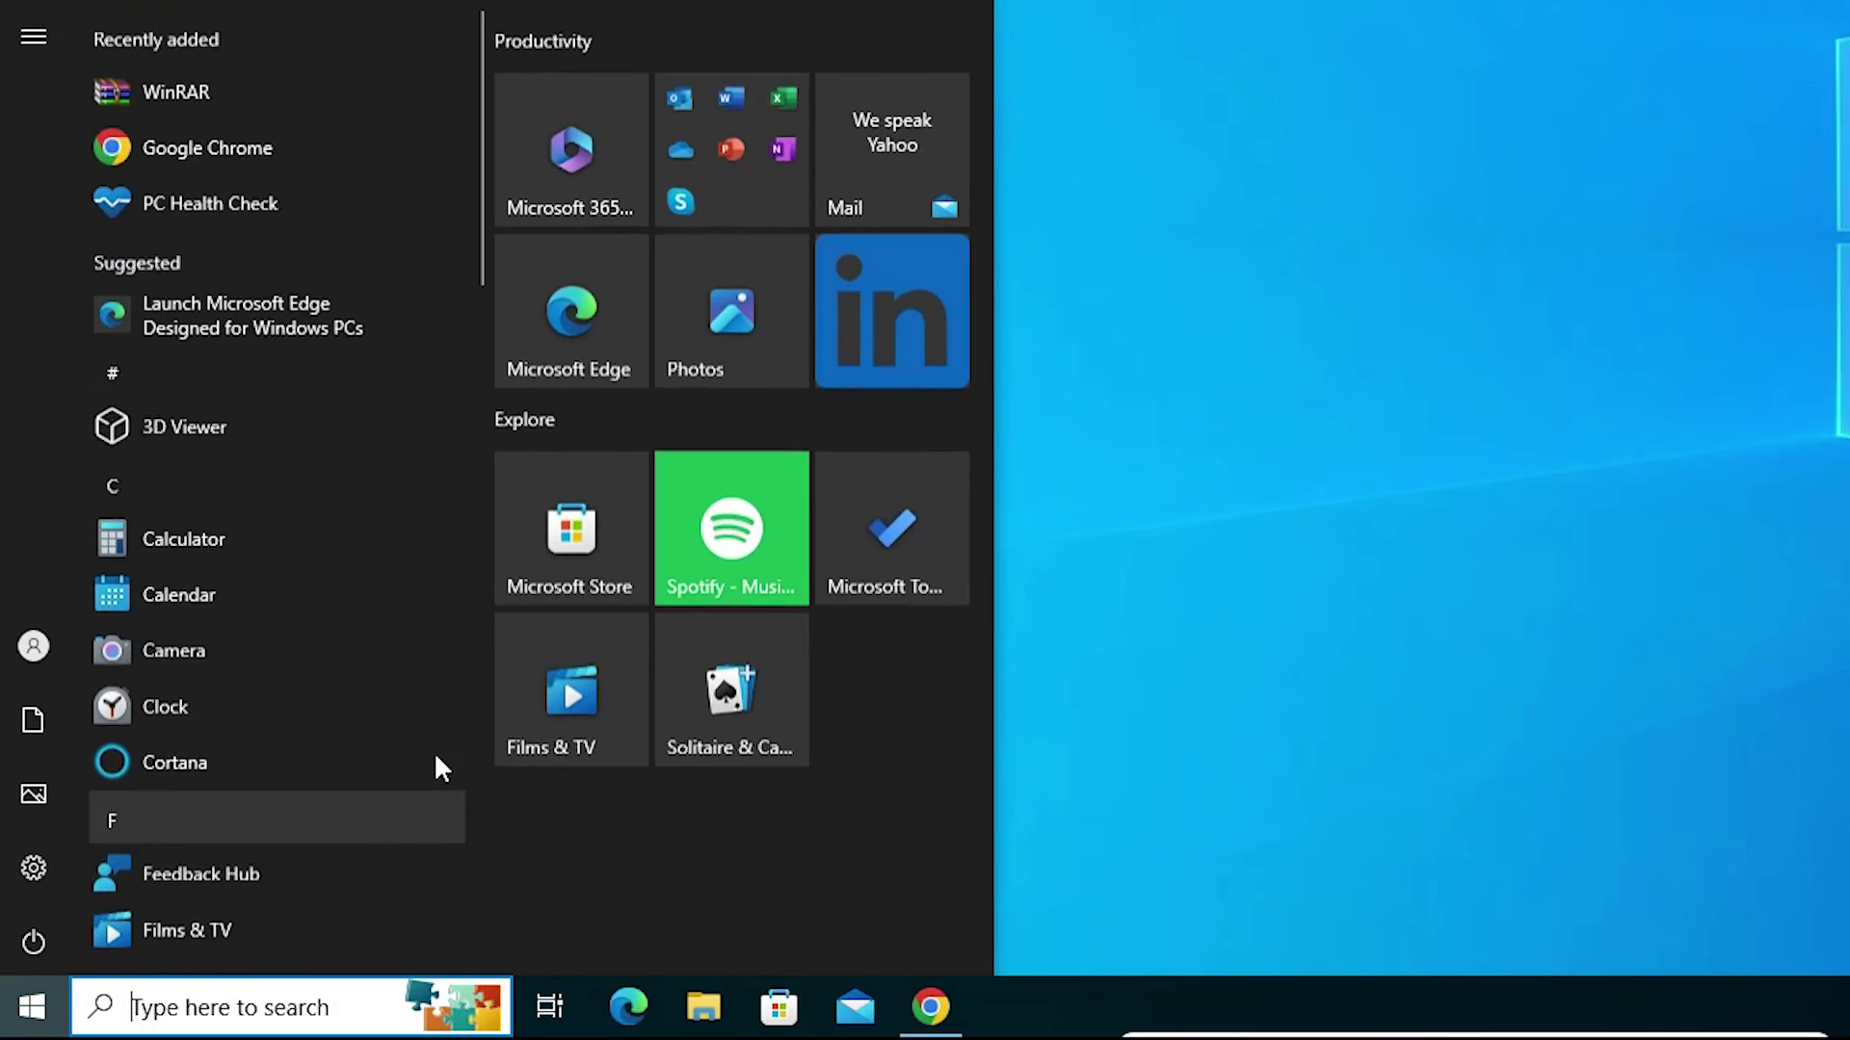
left_click(29, 954)
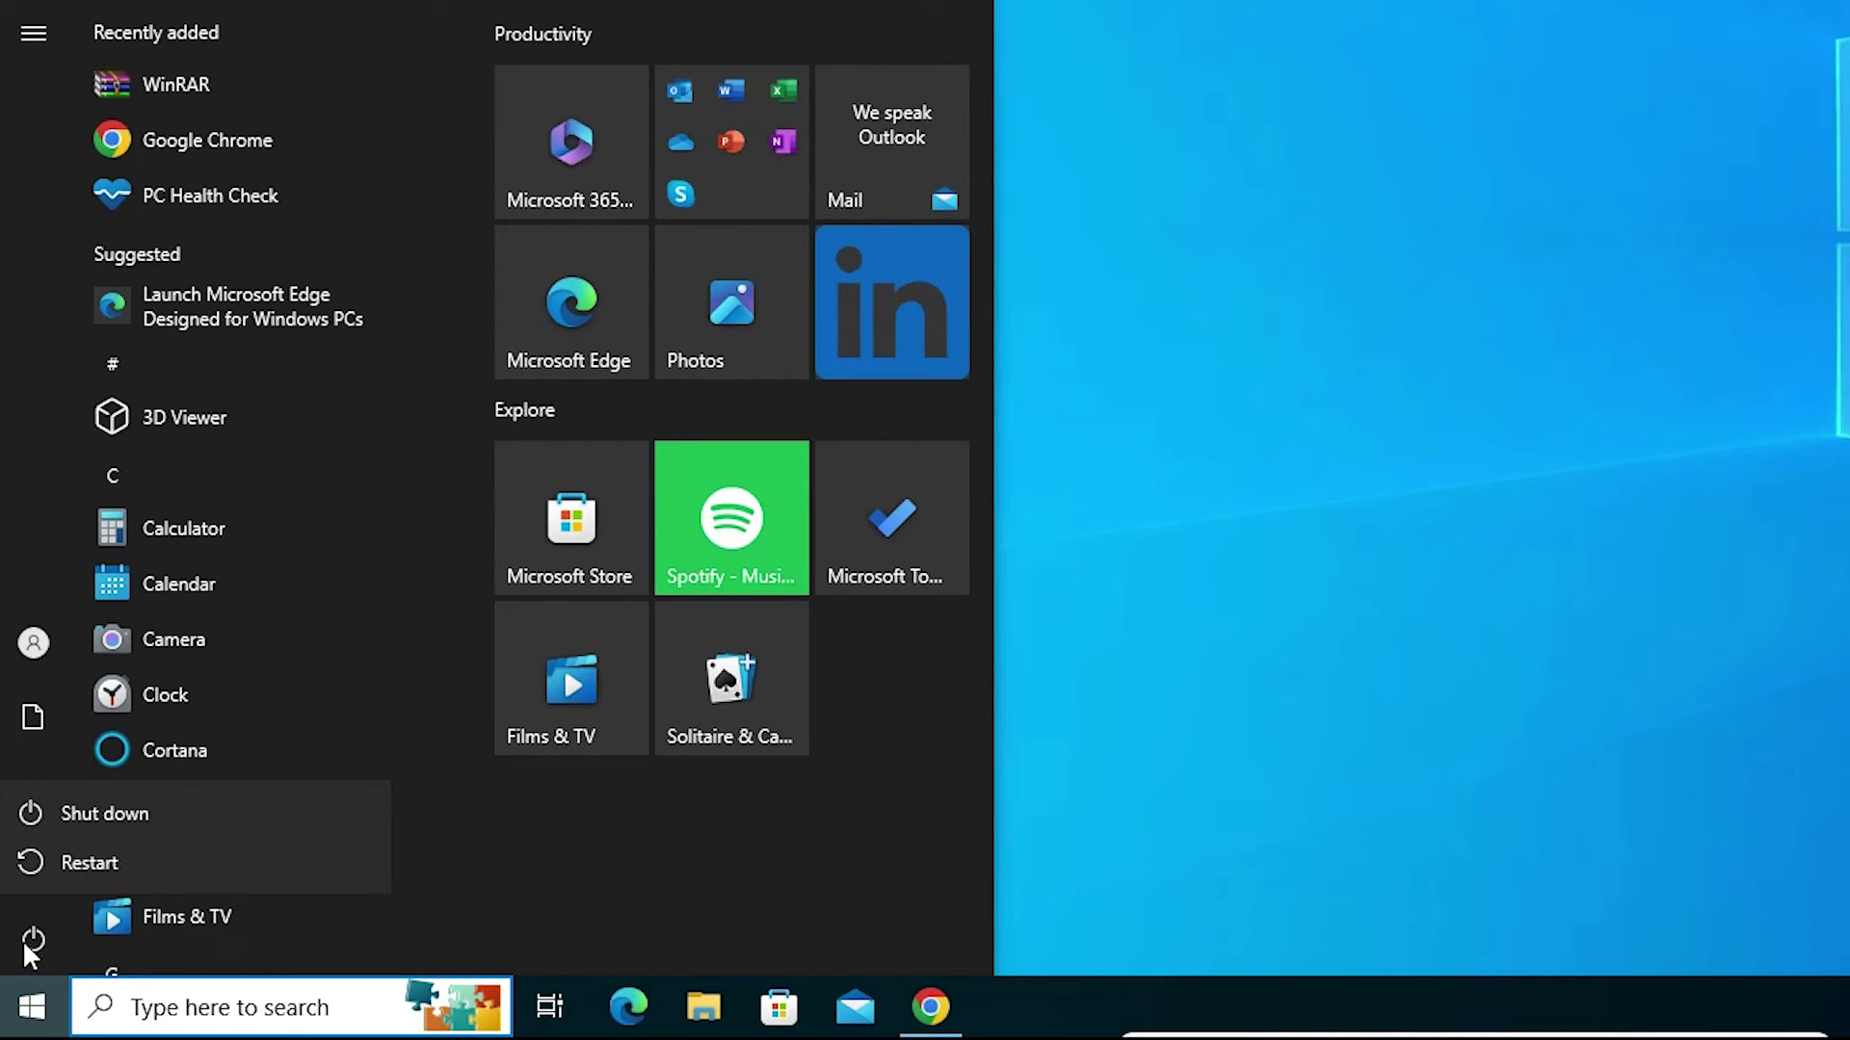
left_click(90, 858)
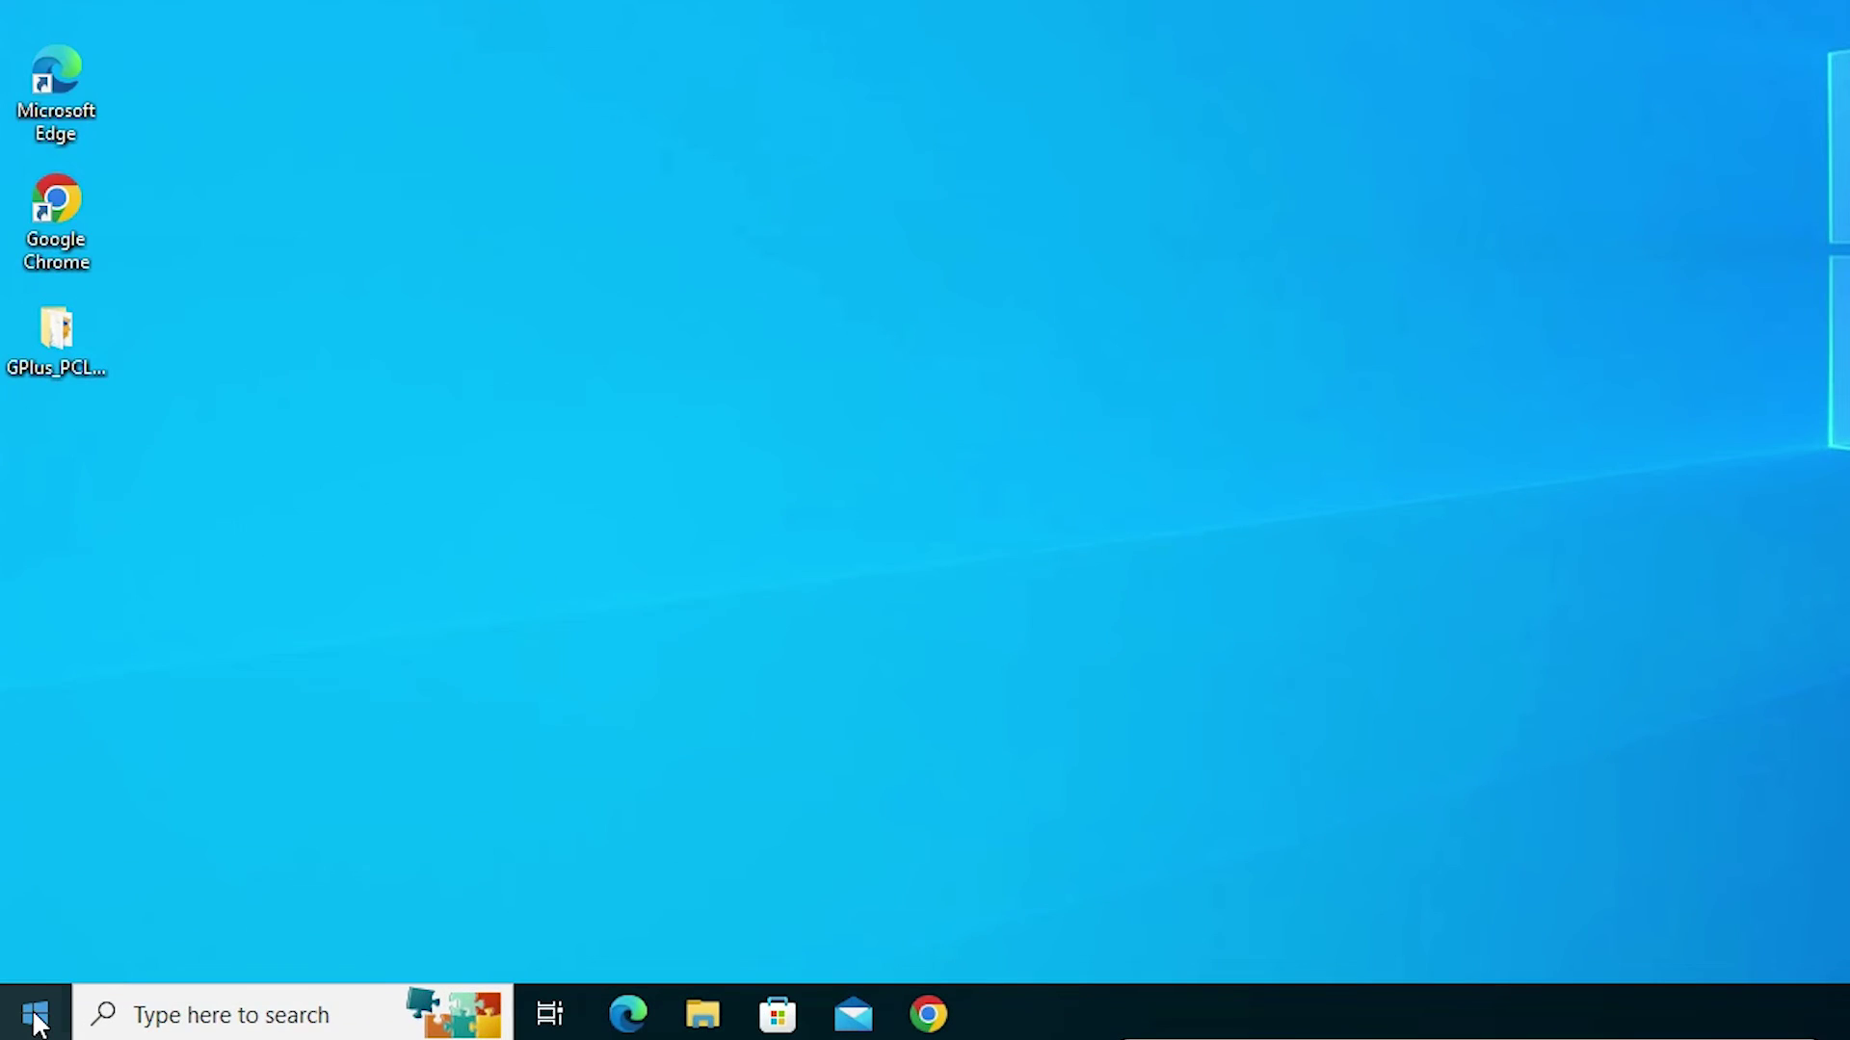
After the restart, find canon imageclass mf244dw listed in Printers & scanners via a 'pr' search.
left_click(35, 1017)
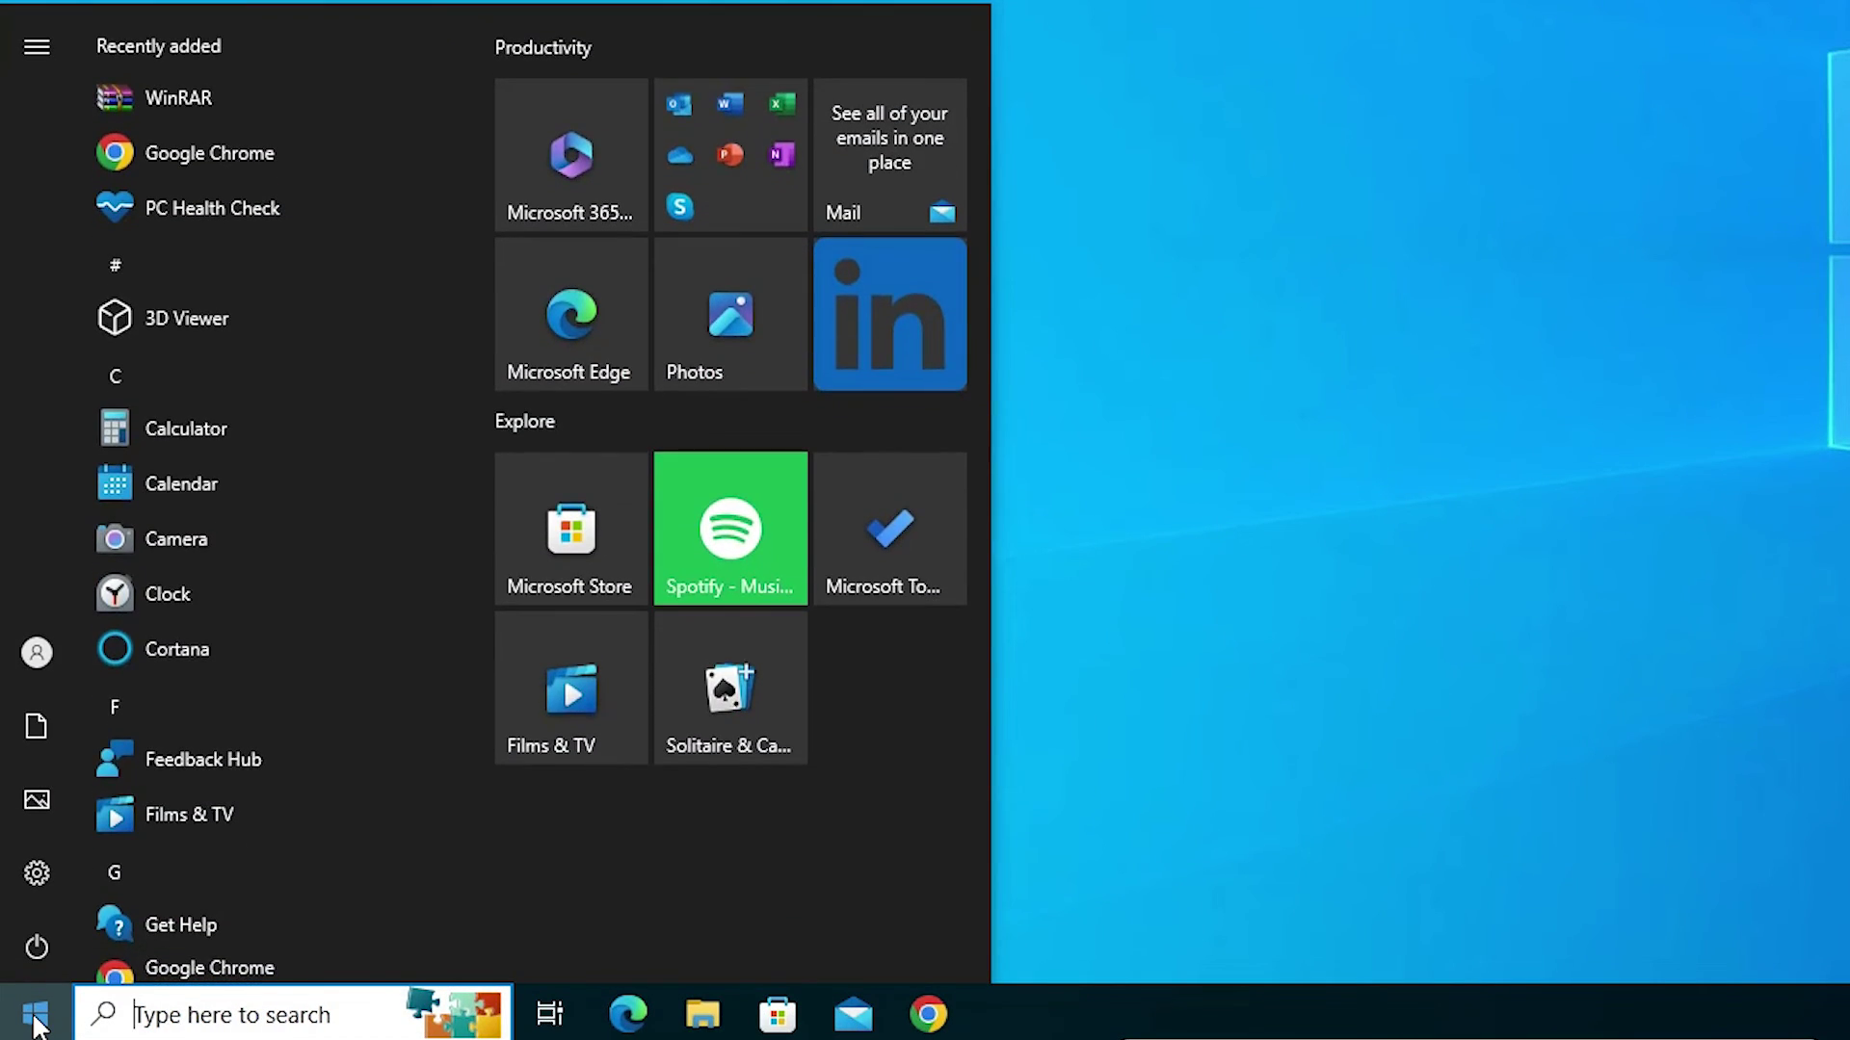
type("pr")
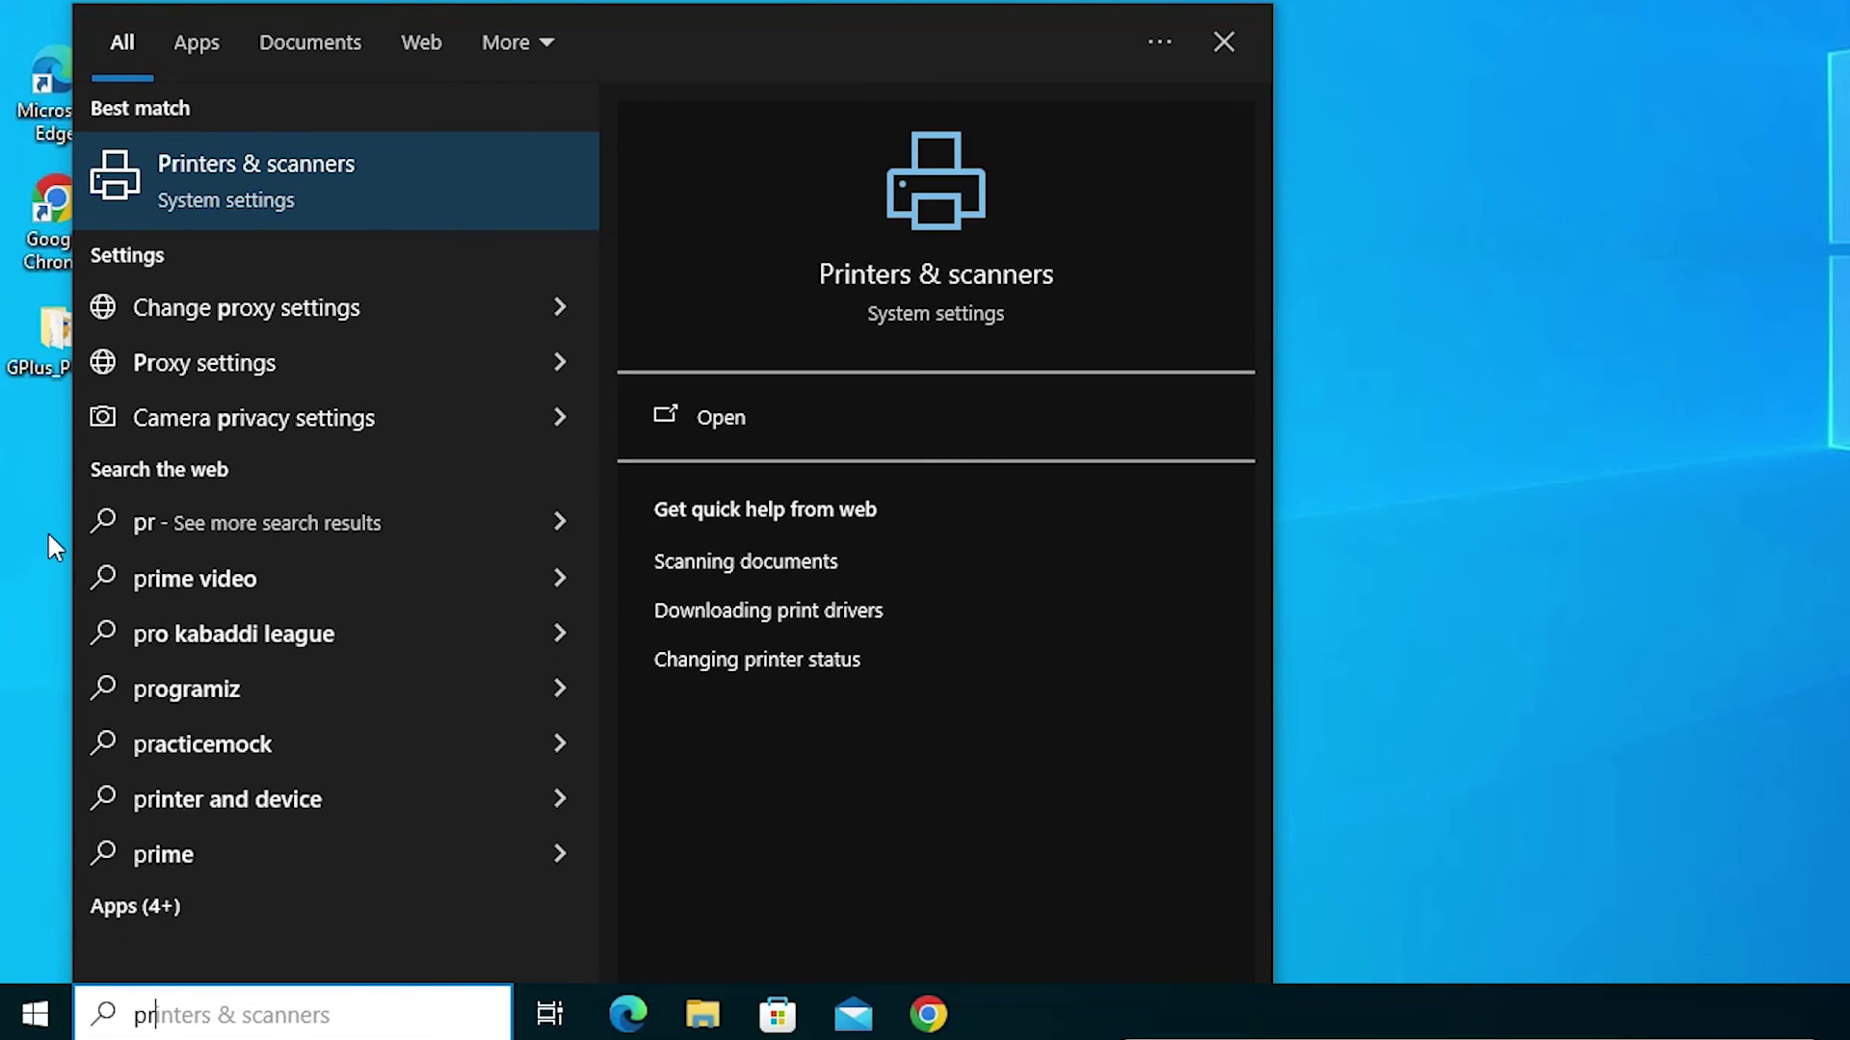
left_click(311, 221)
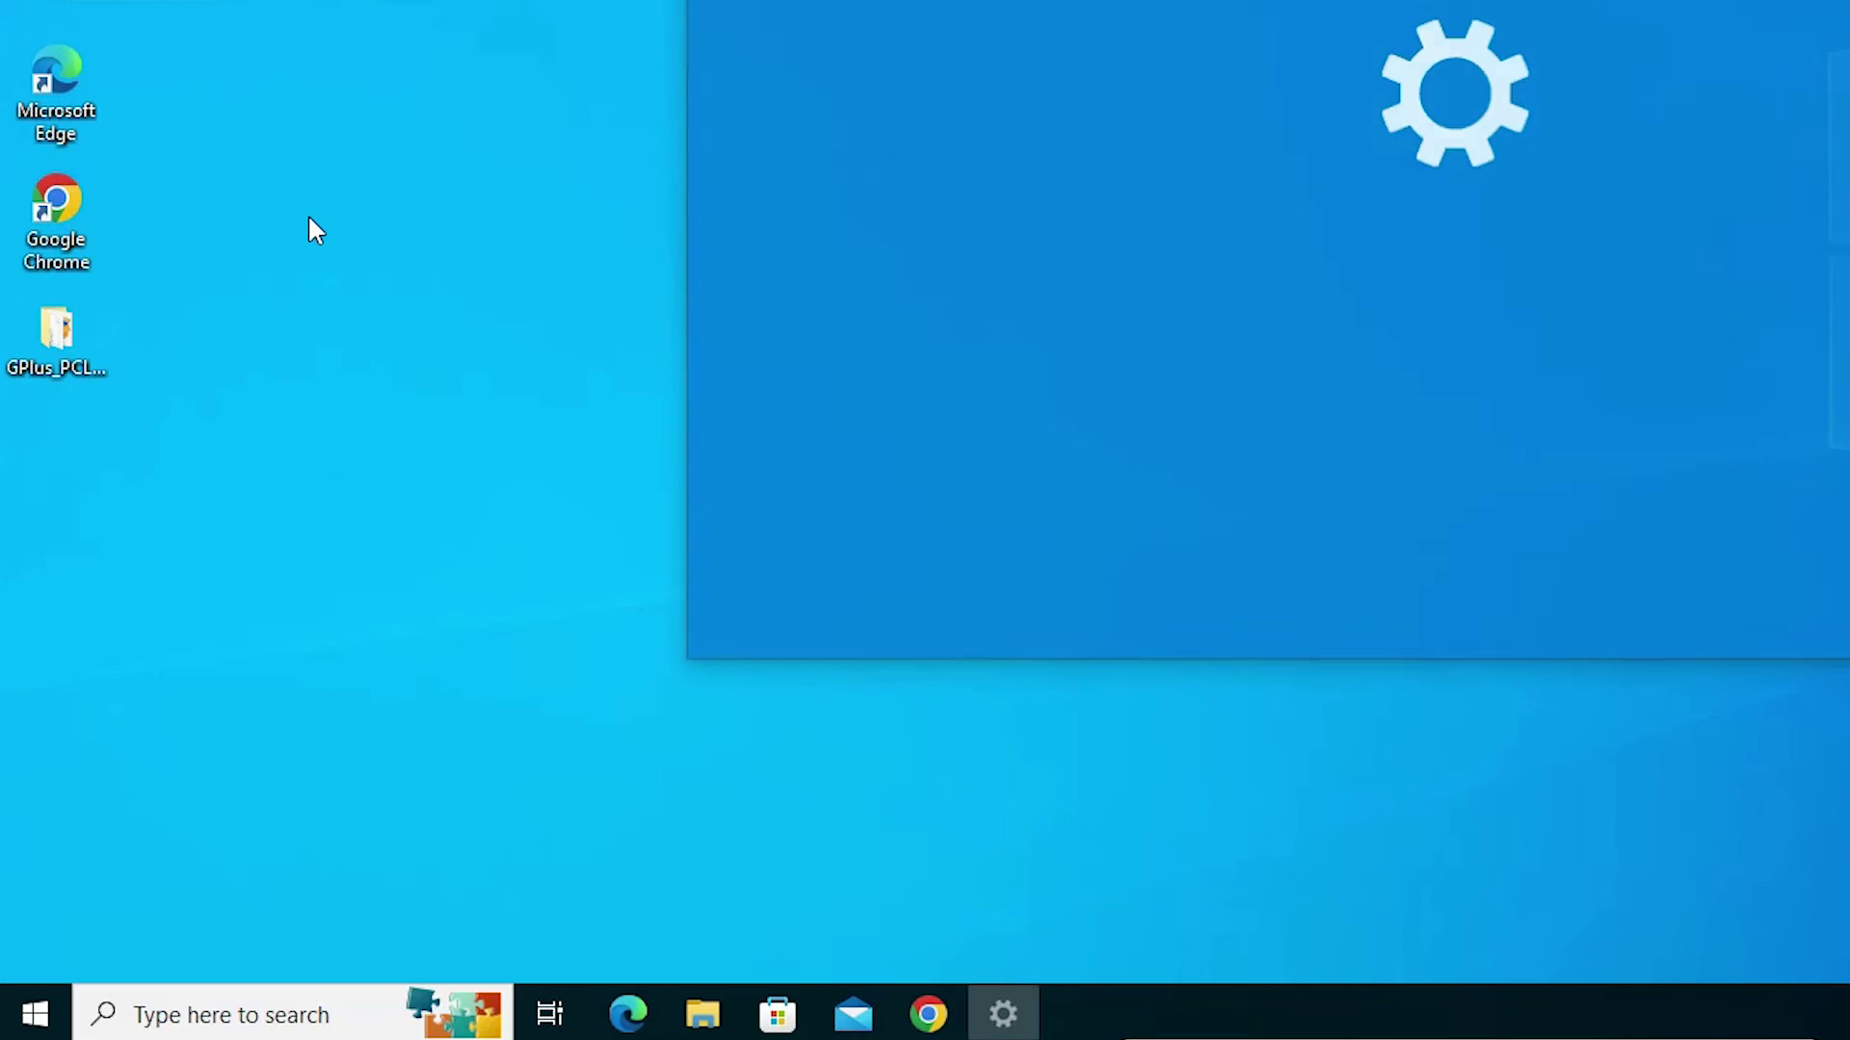
left_click(740, 435)
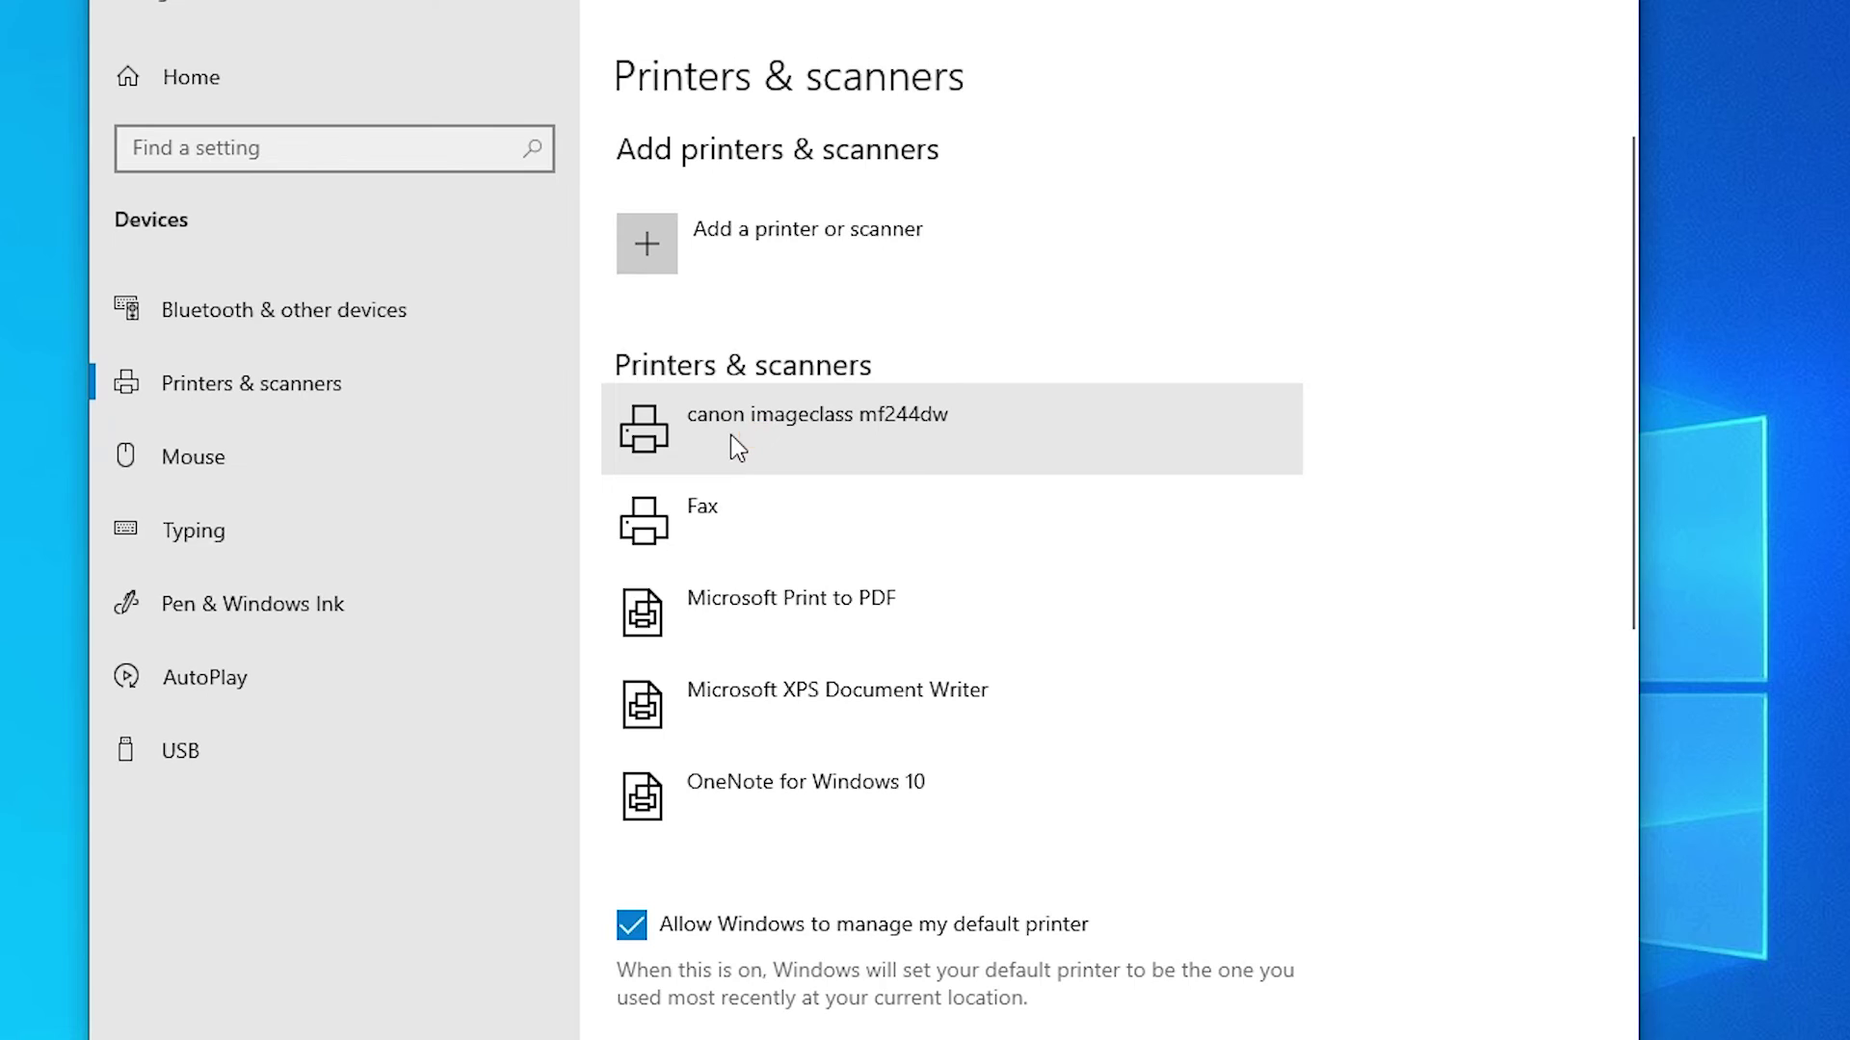